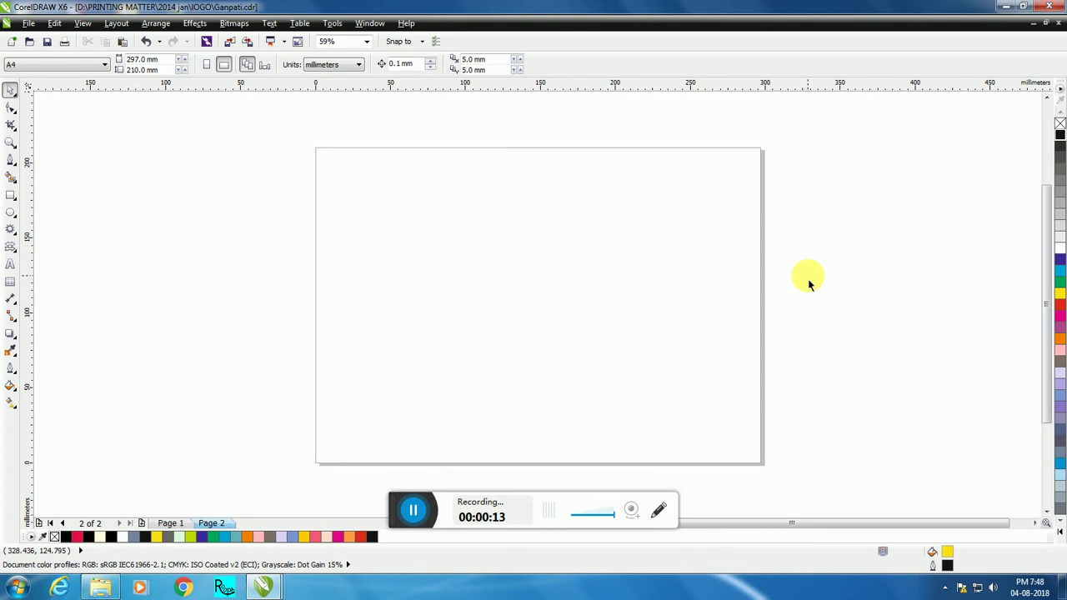
# Step: Place the black flag beside the page and add the artistic text 'mH©$S>o¶ on the page
pyautogui.moveTo(765, 258); pyautogui.dragTo(945, 340)
pyautogui.click(753, 266)
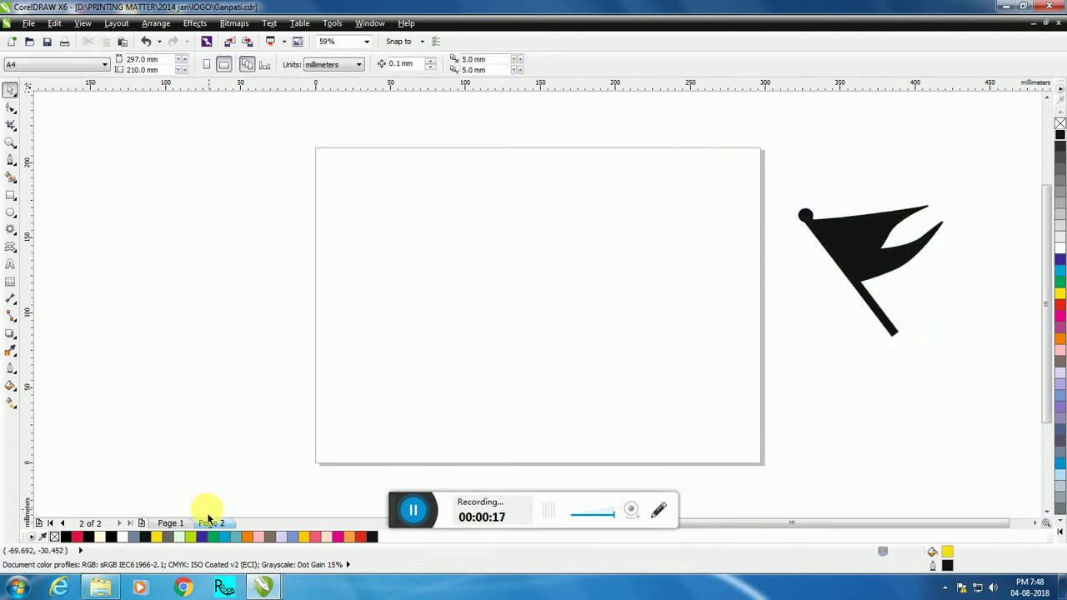
pyautogui.click(10, 263)
pyautogui.click(416, 310)
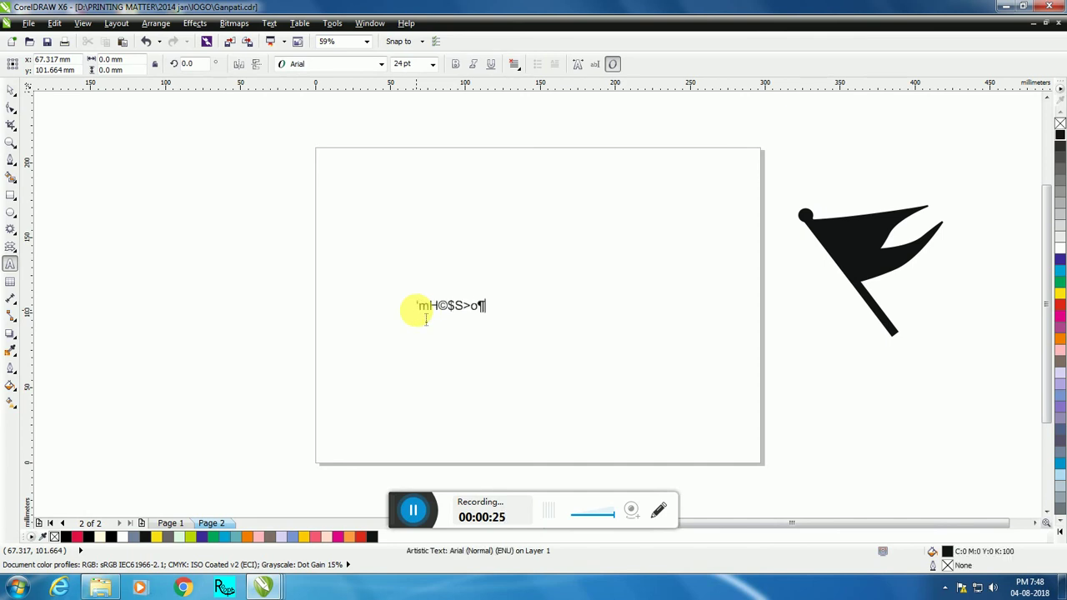
# Step: Set the text's font to SHREE-DEV7-4594, enlarge it to about 198 mm wide and move it to the middle of the page
pyautogui.click(11, 93)
pyautogui.click(381, 64)
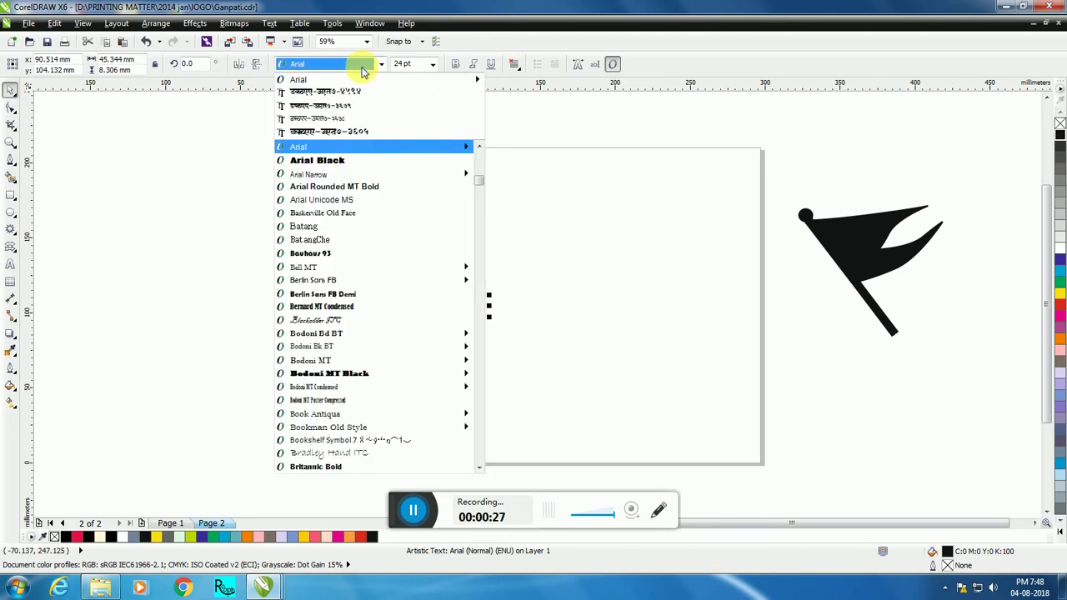
pyautogui.click(362, 96)
pyautogui.moveTo(451, 314); pyautogui.dragTo(579, 374)
pyautogui.moveTo(496, 315); pyautogui.dragTo(591, 276)
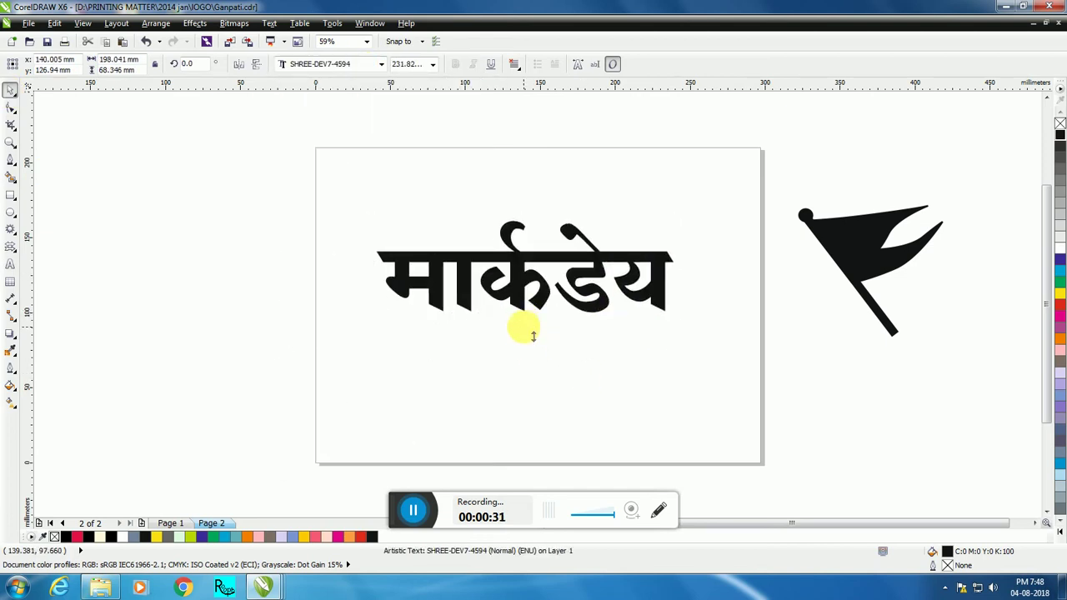
# Step: Try the fonts SHREE-DEV7-3679 and SHREE-DEV7-3605 on the text and go back to SHREE-DEV7-4594
pyautogui.click(325, 64)
pyautogui.click(312, 104)
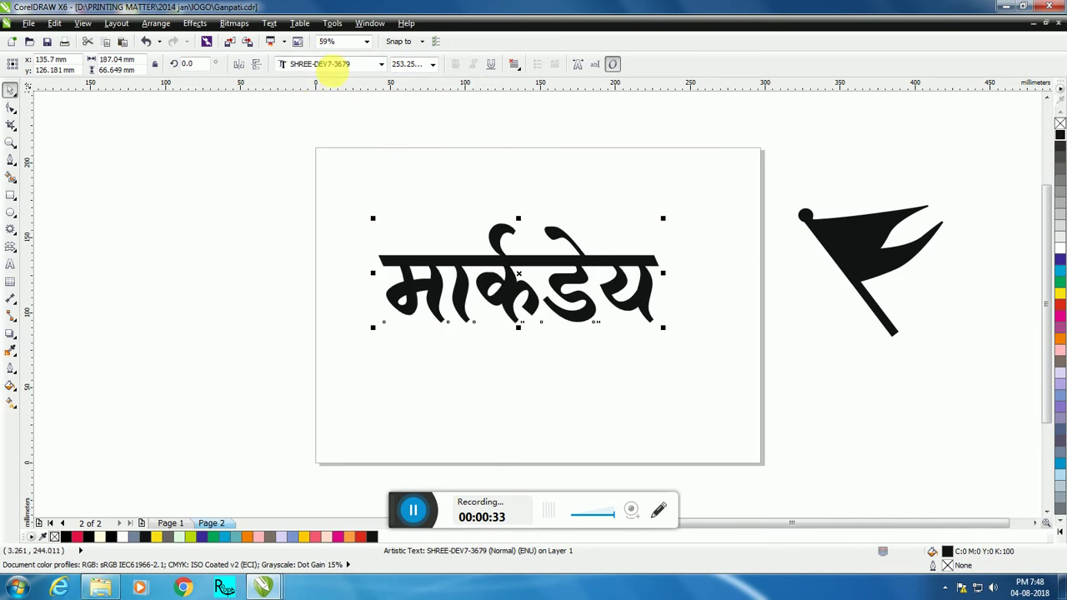
pyautogui.click(331, 70)
pyautogui.click(332, 129)
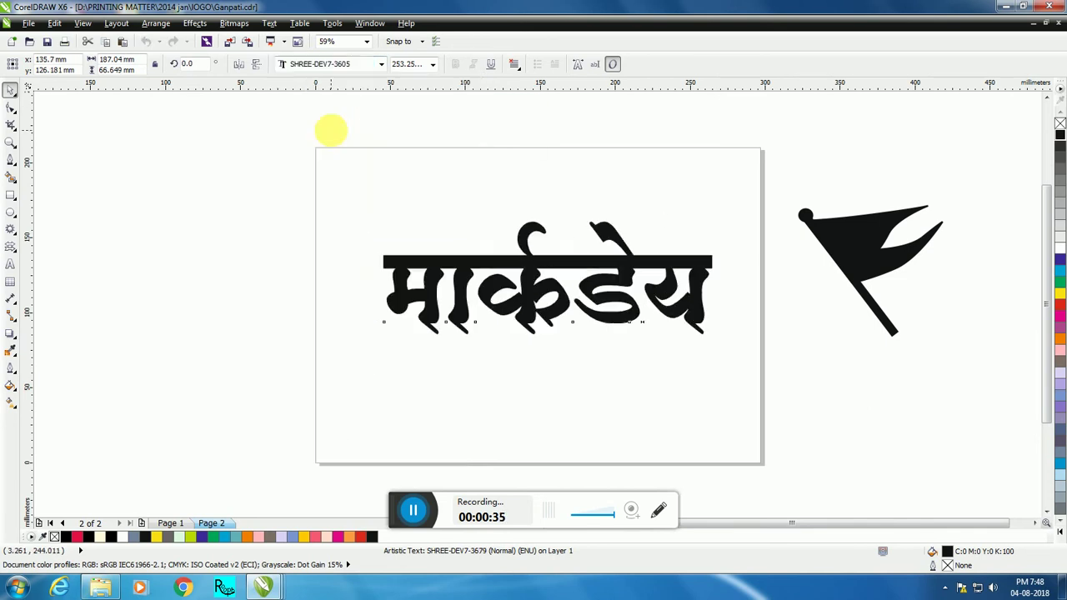
pyautogui.click(332, 64)
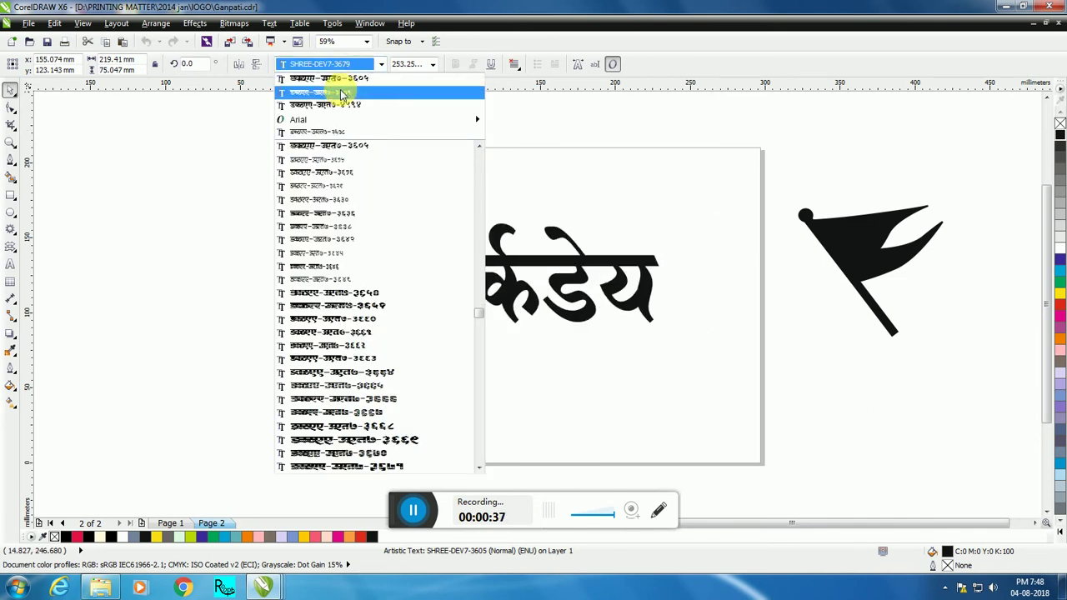
pyautogui.click(342, 105)
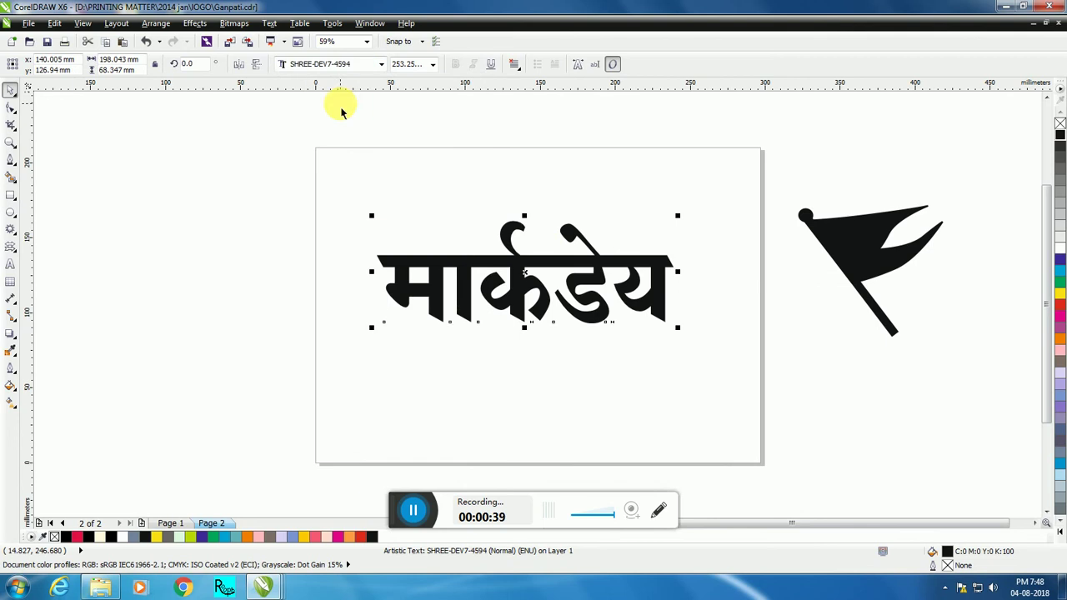
# Step: Compare the fonts SHREE-DEV7-4595 and SHREE-DEV7-3605 on the text and restore SHREE-DEV7-4594
pyautogui.click(352, 65)
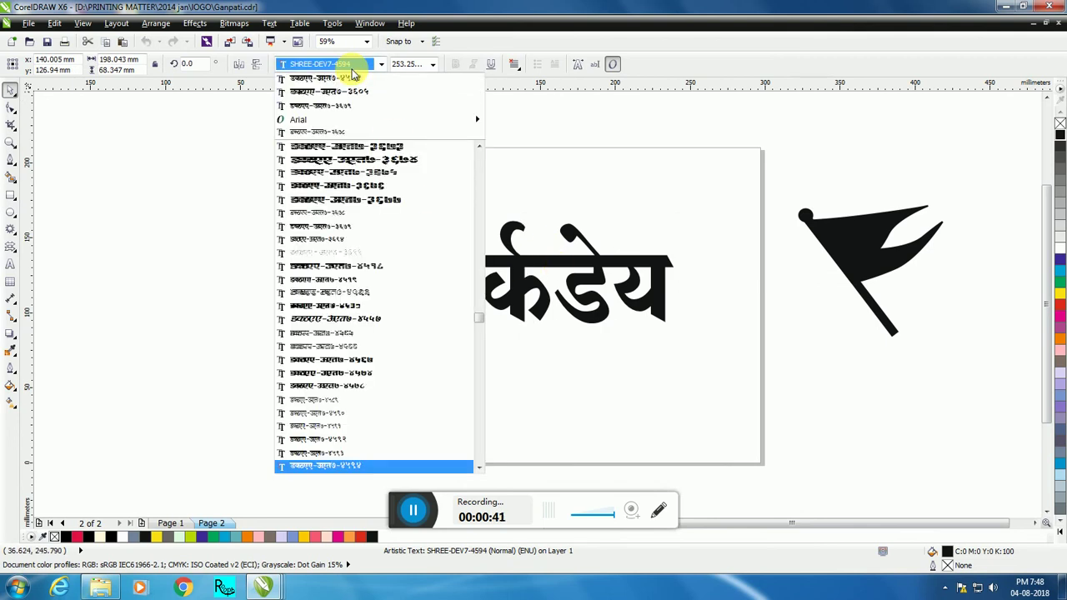
pyautogui.scroll(-3, 355, 250)
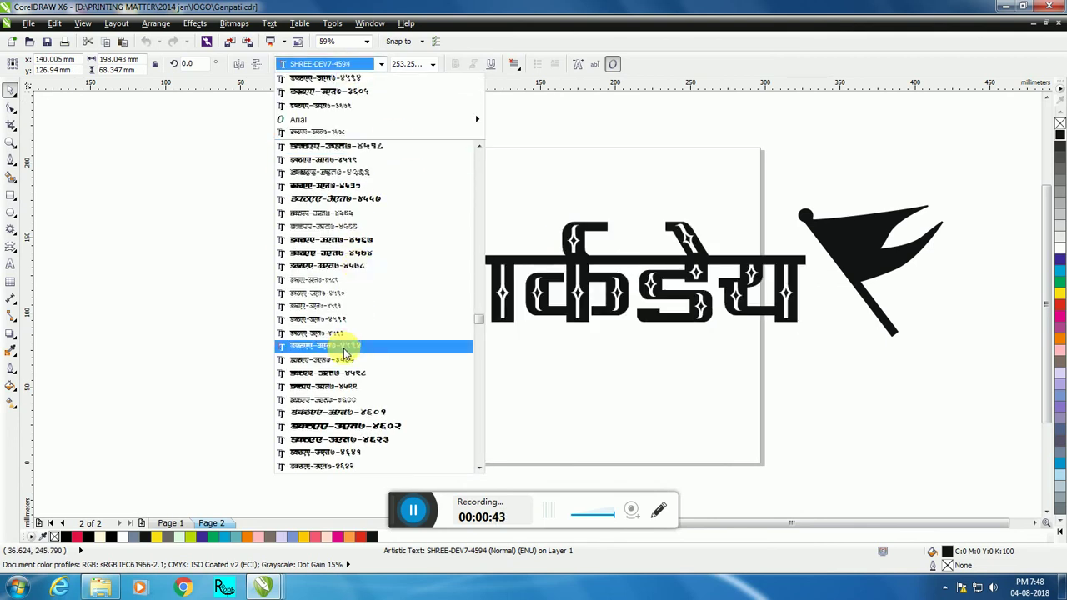
pyautogui.click(343, 359)
pyautogui.click(338, 64)
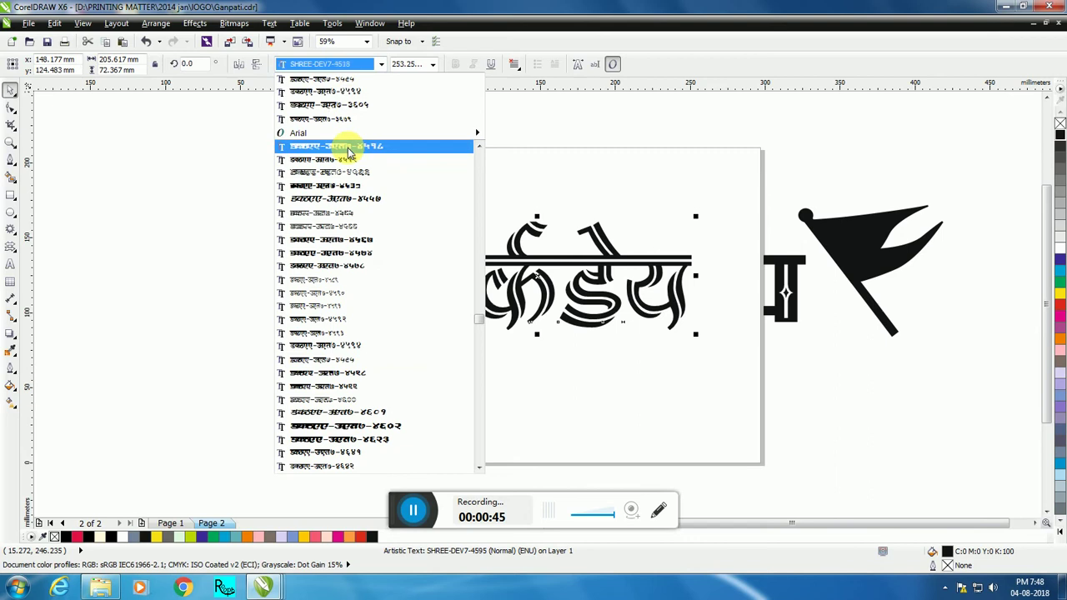
pyautogui.click(349, 106)
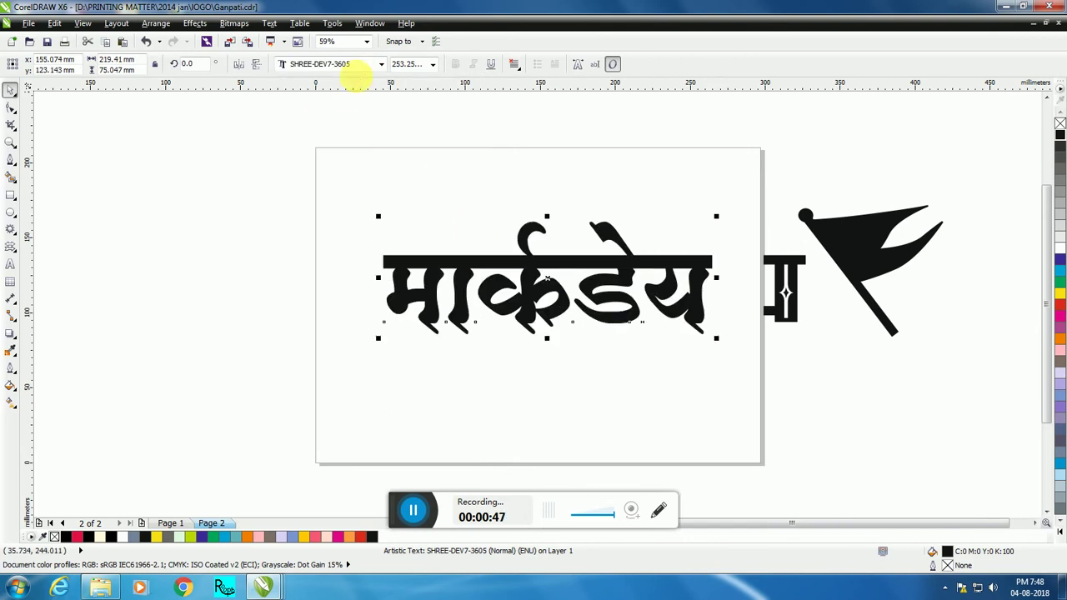
pyautogui.click(337, 64)
pyautogui.click(341, 105)
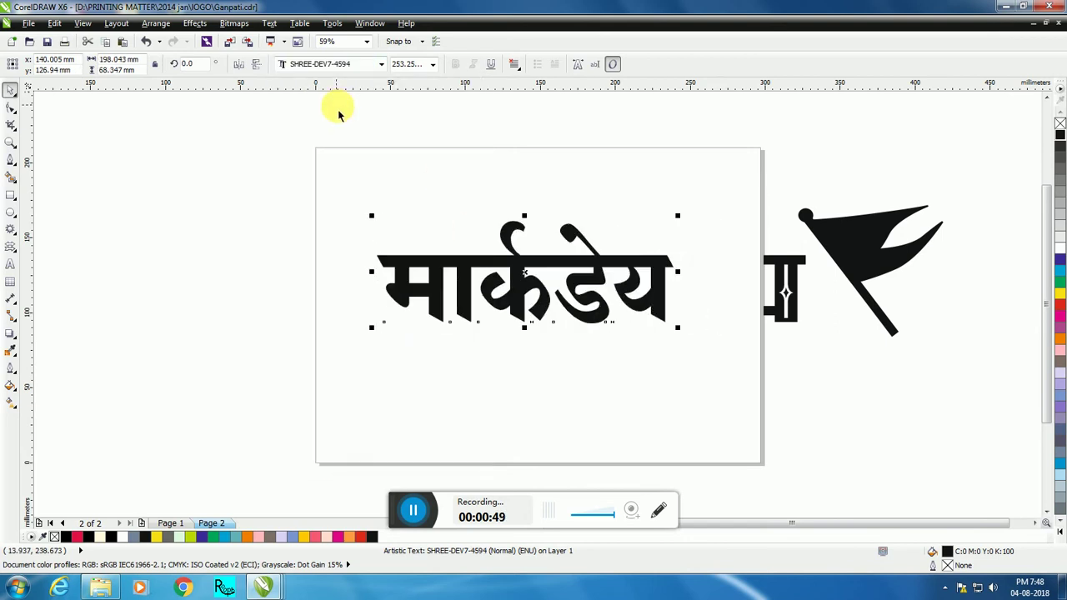
# Step: Enlarge the Devanagari text to about 220 mm wide and reposition it slightly lower on the page
pyautogui.click(518, 245)
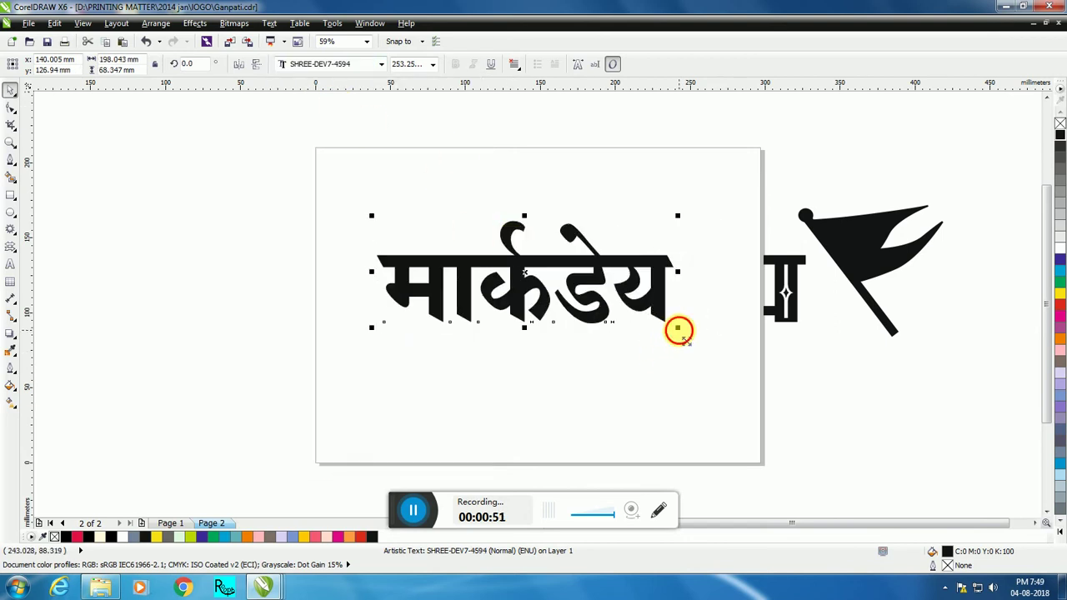
pyautogui.click(621, 343)
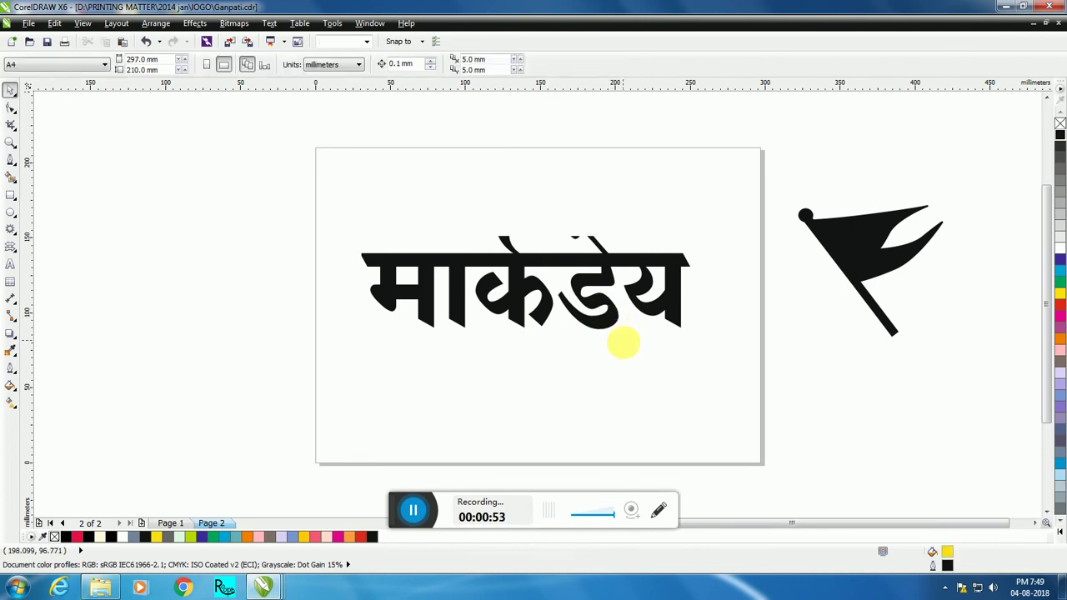
pyautogui.click(623, 343)
# Step: Preview further Devanagari fonts on the text and apply SHREE-DEV7-4909
pyautogui.click(337, 64)
pyautogui.scroll(-1, 377, 310)
pyautogui.scroll(-3, 376, 310)
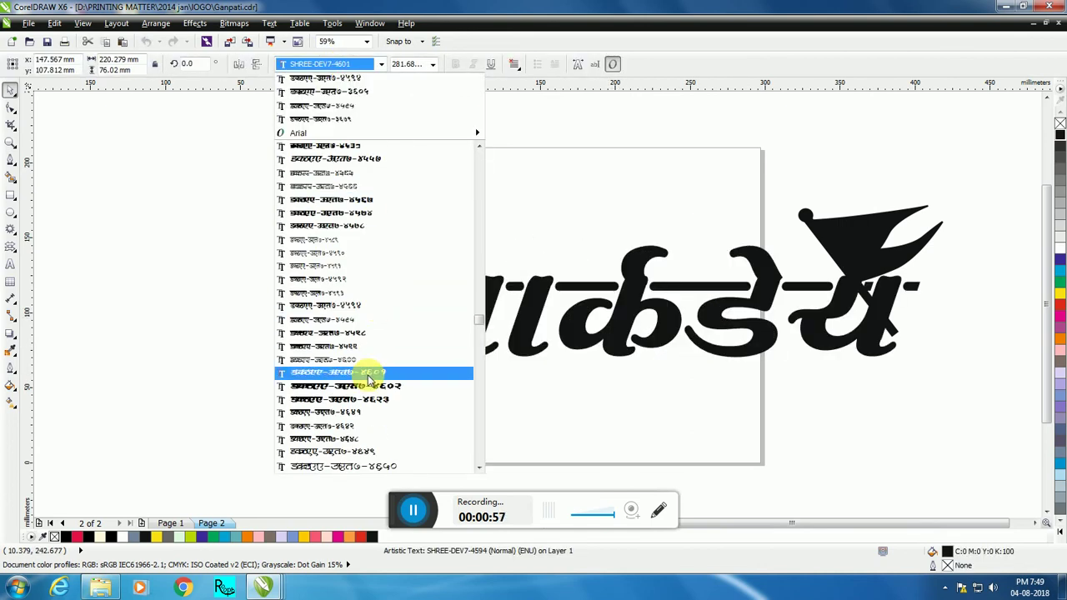
pyautogui.scroll(-2, 369, 362)
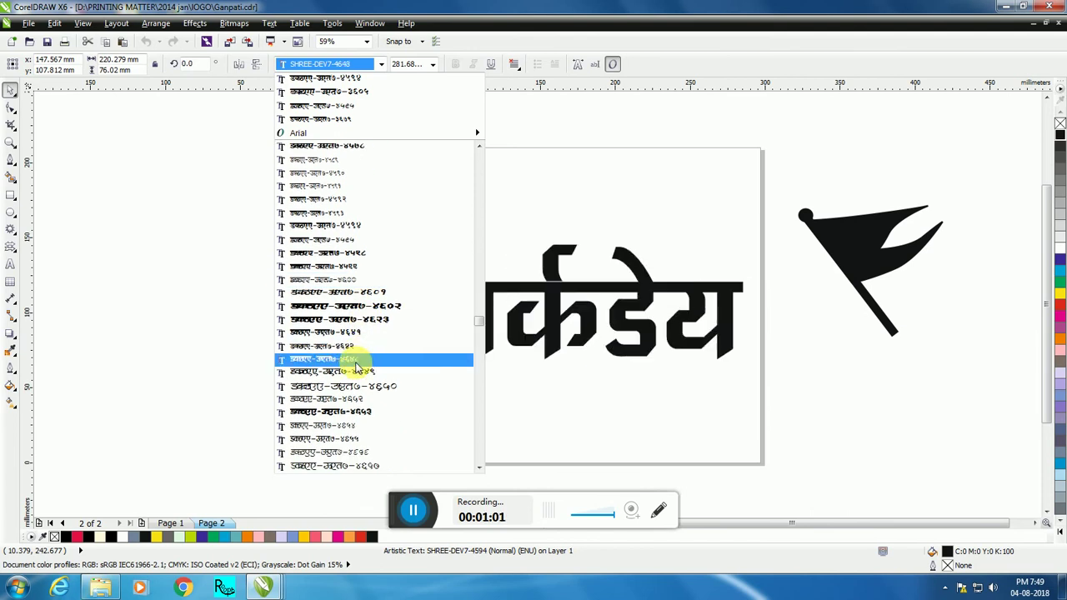
pyautogui.scroll(-1, 350, 391)
pyautogui.scroll(-3, 348, 390)
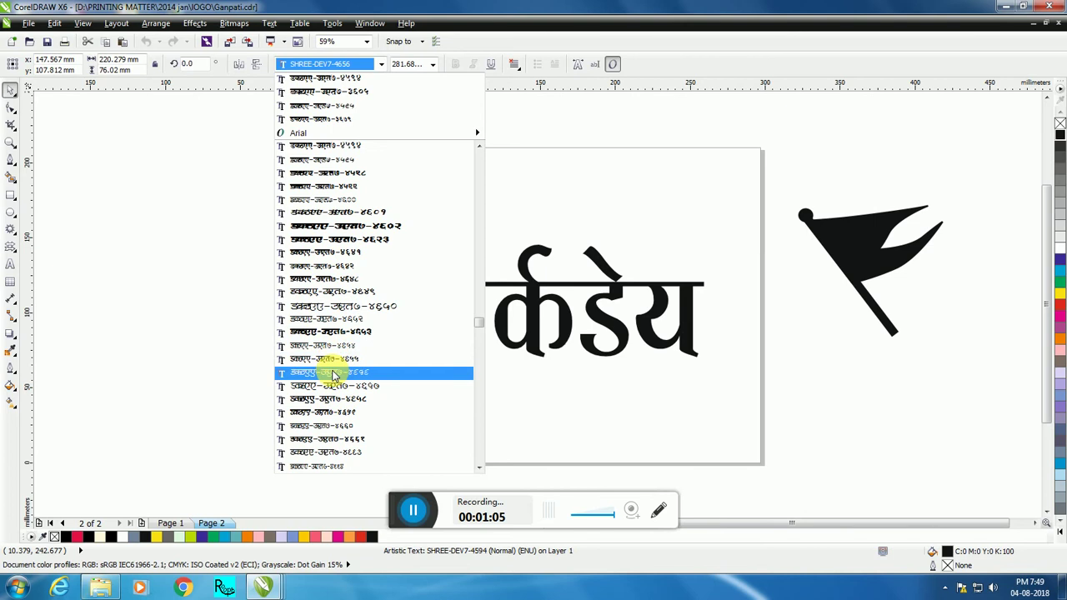
pyautogui.scroll(-2, 333, 375)
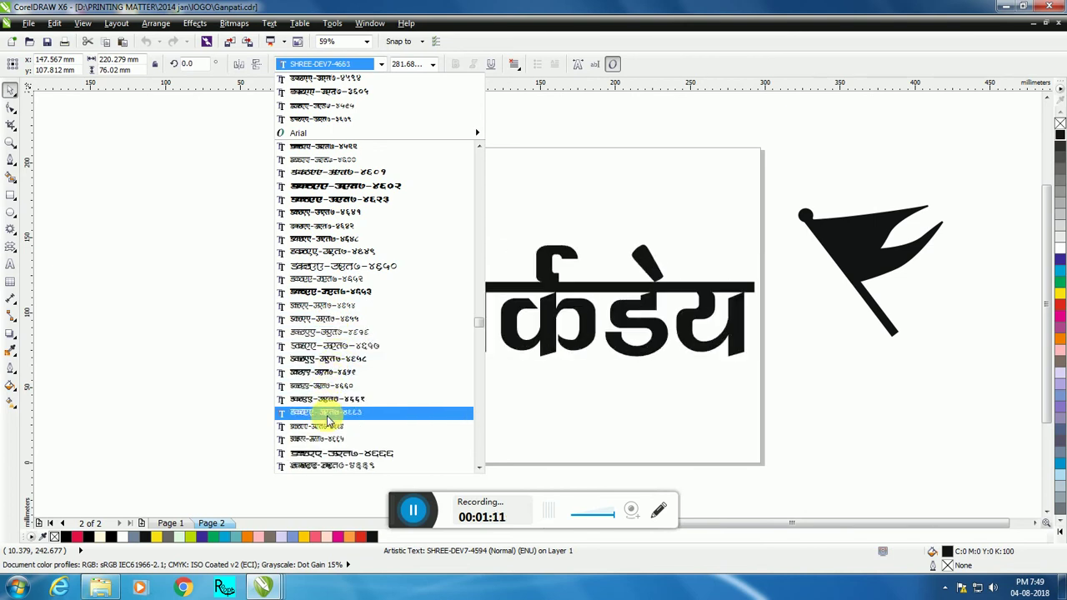
pyautogui.scroll(-1, 350, 430)
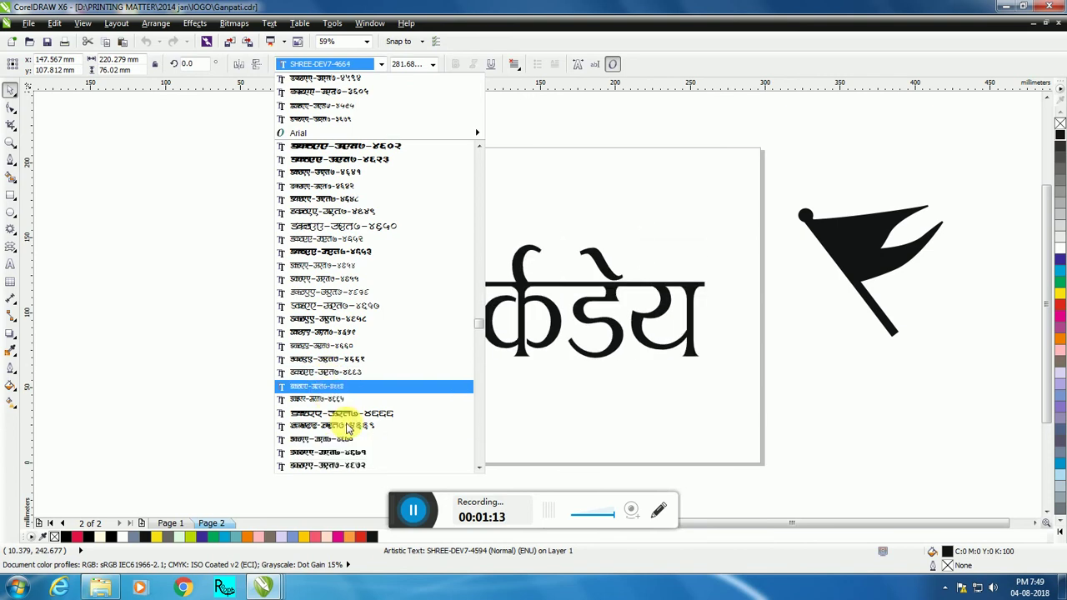
pyautogui.scroll(-1, 350, 429)
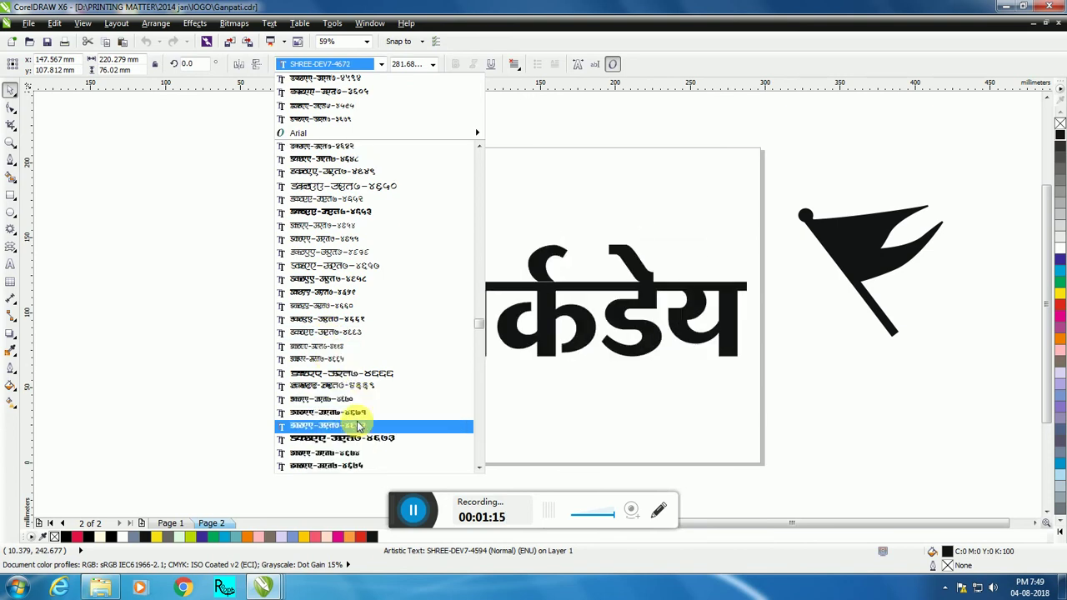
pyautogui.scroll(-2, 358, 427)
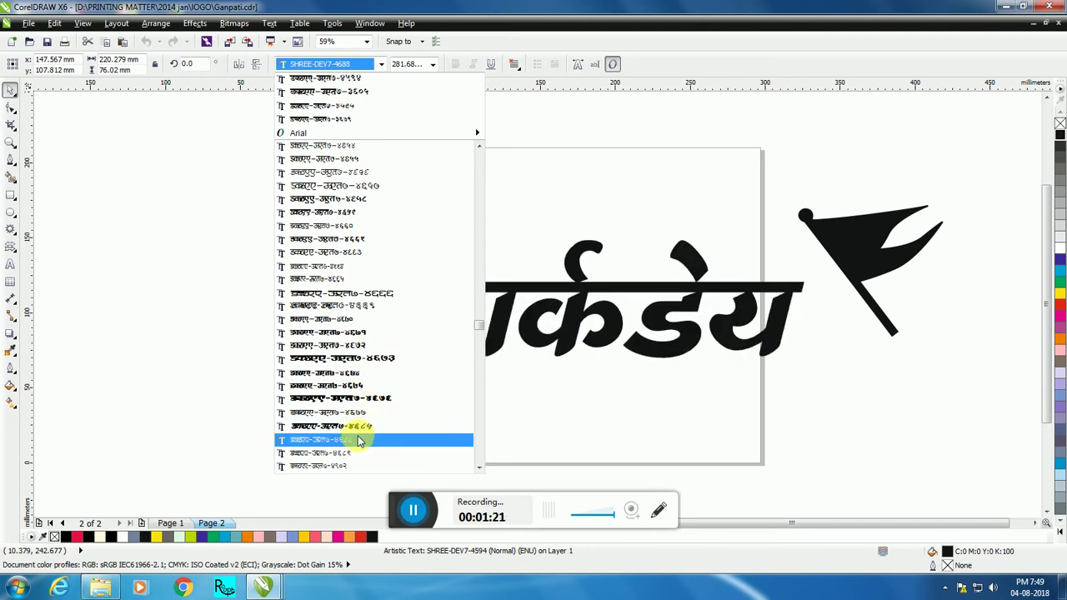
pyautogui.scroll(-2, 360, 434)
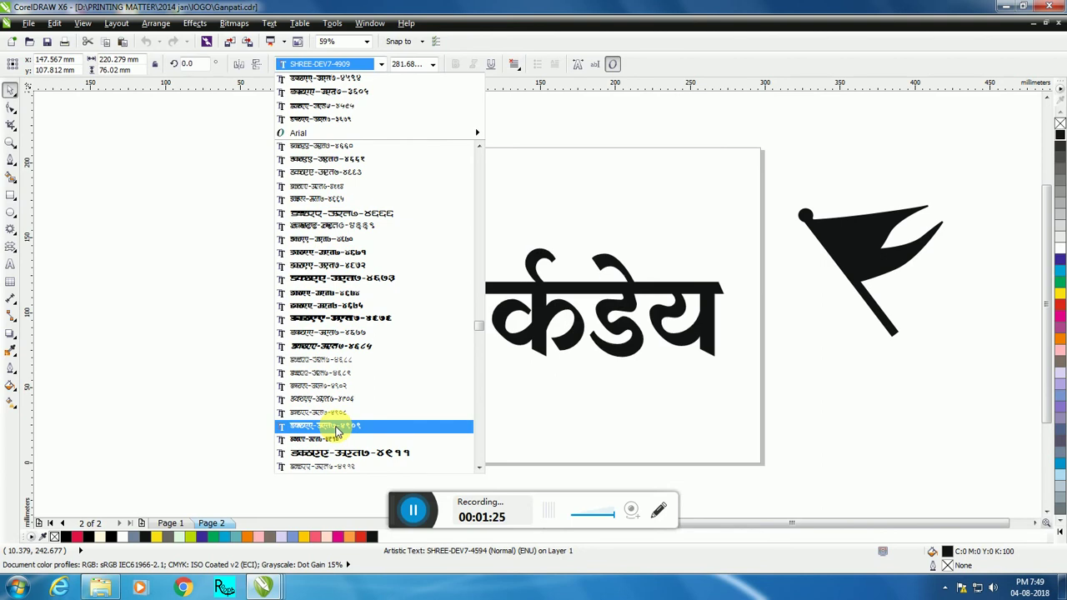
pyautogui.click(333, 427)
pyautogui.doubleClick(615, 305)
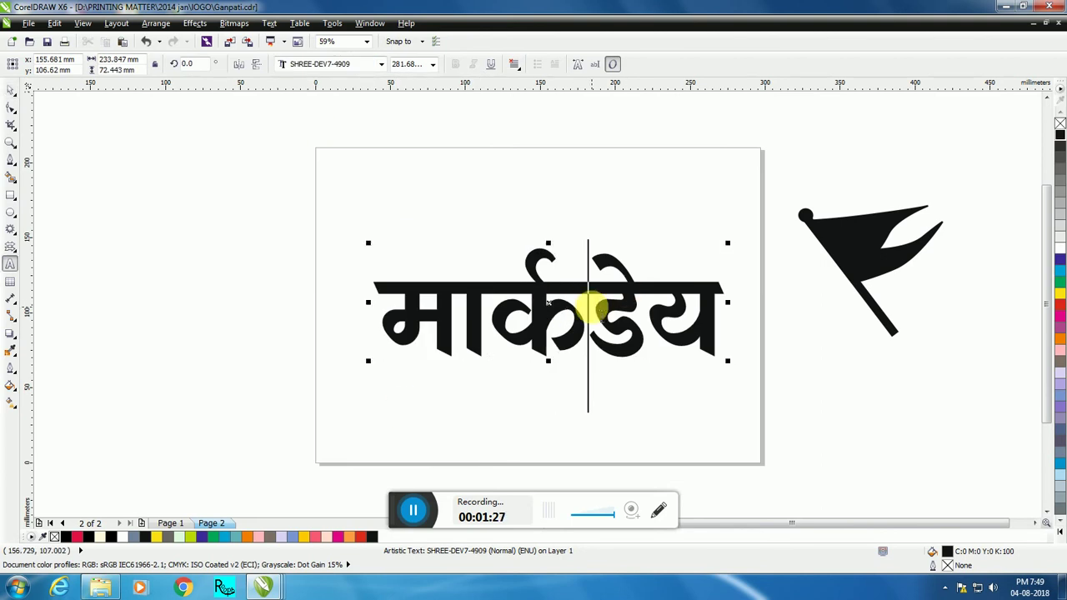
pyautogui.click(591, 310)
pyautogui.press('BackSpace')
pyautogui.press('BackSpace')
pyautogui.press('BackSpace')
pyautogui.press('Return')
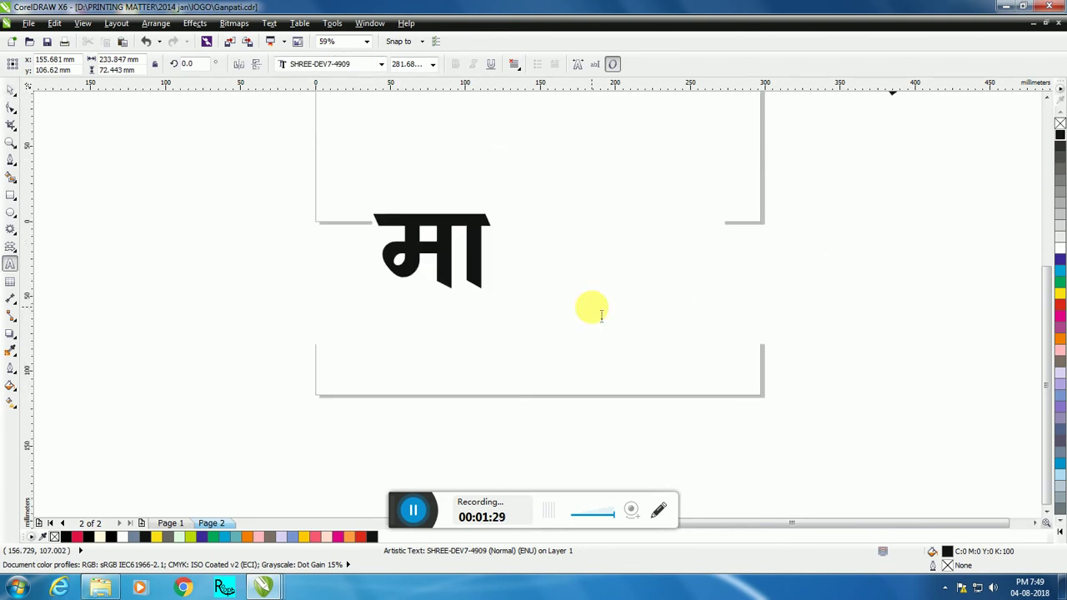
pyautogui.press('BackSpace')
pyautogui.press('BackSpace')
pyautogui.press('Return')
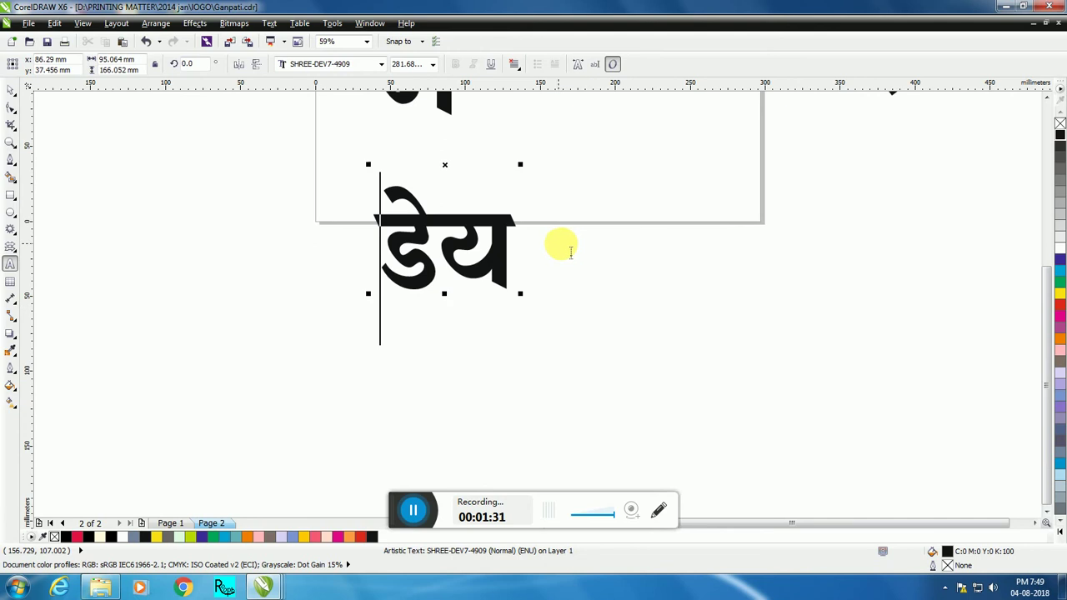
# Step: Replace the whole text object's content with माकडेय
pyautogui.scroll(-3, 579, 255)
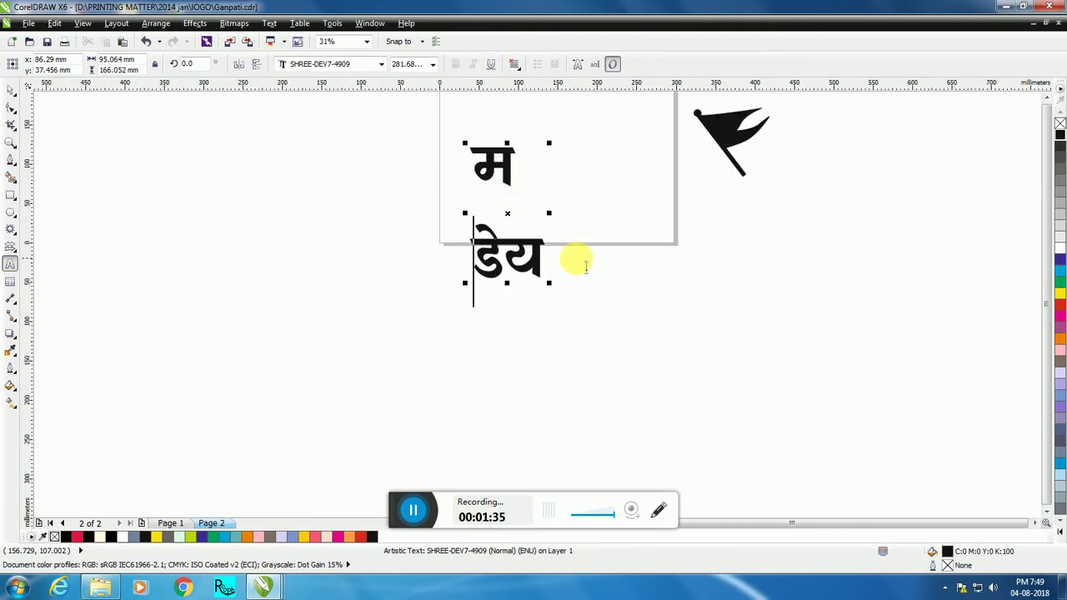
pyautogui.moveTo(573, 258); pyautogui.dragTo(440, 197)
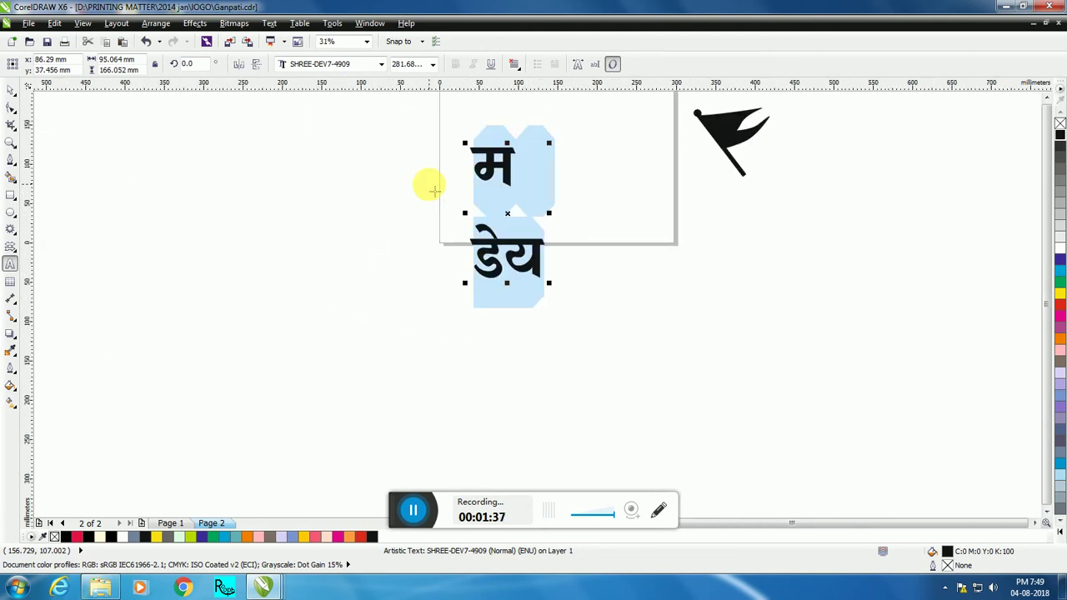
pyautogui.press('Delete')
pyautogui.write('माकडेय')
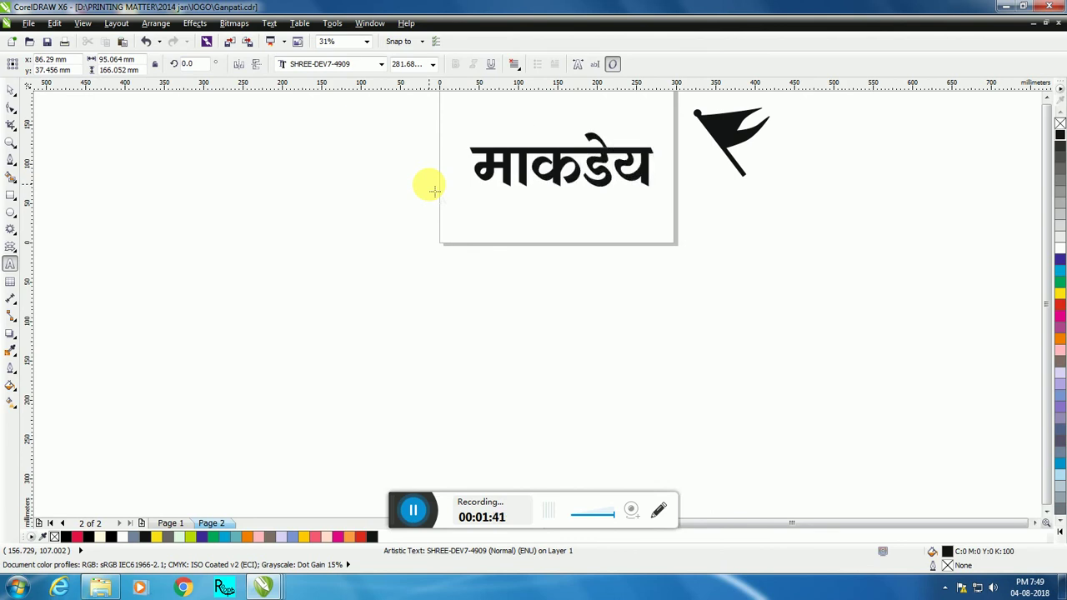
pyautogui.click(11, 89)
# Step: Move the माकडेय text slightly left so that it sits near the page centre, and deselect it
pyautogui.scroll(-1, 551, 133)
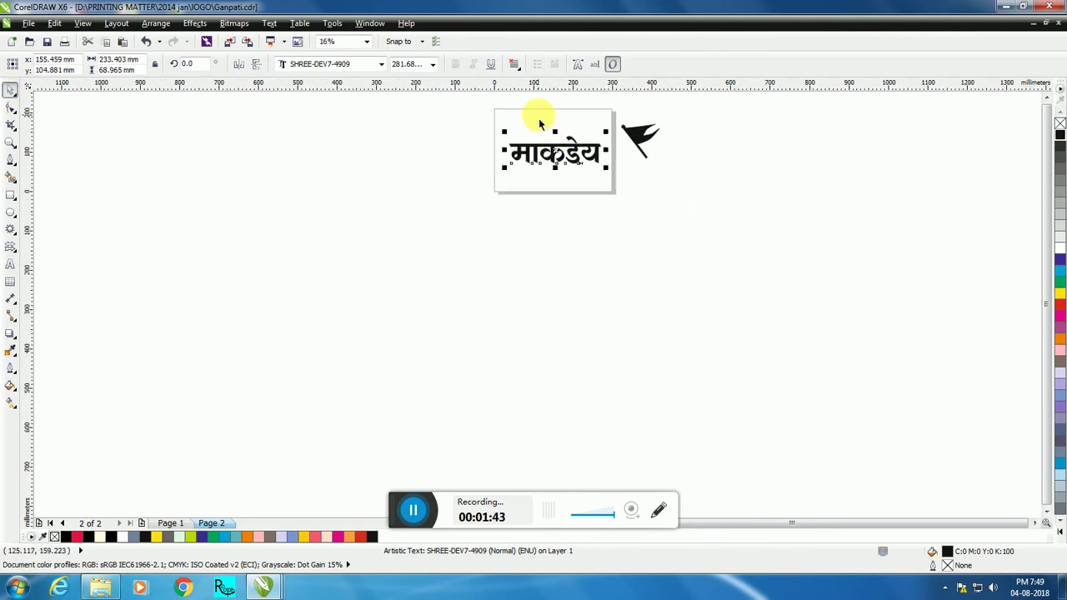
pyautogui.scroll(2, 541, 112)
pyautogui.moveTo(609, 248); pyautogui.dragTo(585, 239)
pyautogui.click(540, 192)
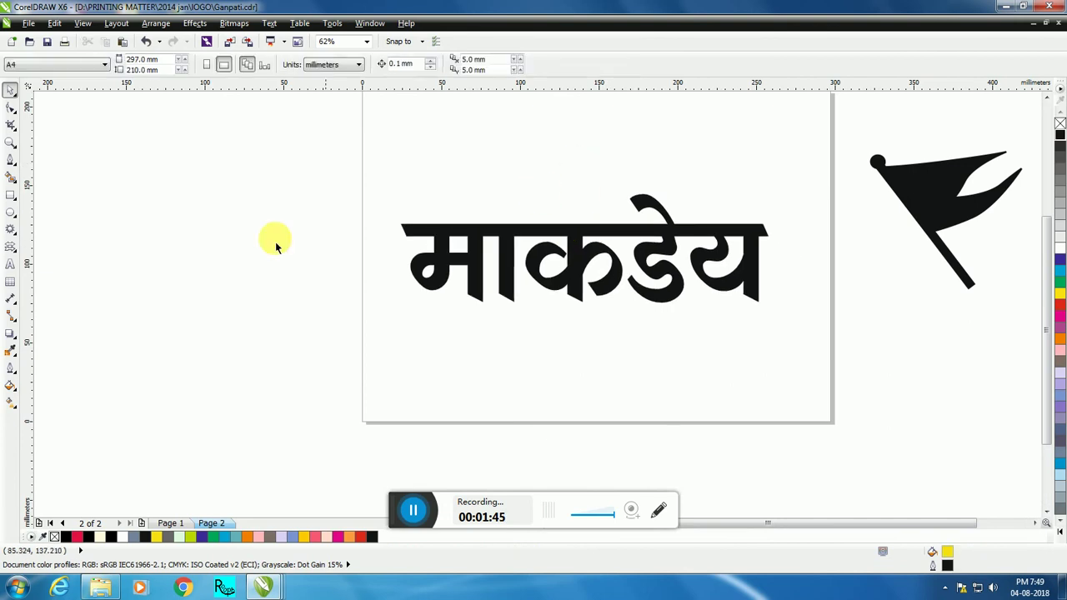
pyautogui.click(11, 212)
pyautogui.scroll(2, 538, 195)
pyautogui.moveTo(472, 140); pyautogui.dragTo(718, 404)
pyautogui.moveTo(565, 281); pyautogui.dragTo(190, 232)
pyautogui.scroll(-1, 286, 244)
pyautogui.moveTo(272, 236); pyautogui.dragTo(220, 237)
pyautogui.moveTo(4, 296); pyautogui.dragTo(275, 238)
pyautogui.click(274, 239)
pyautogui.press('Delete')
# Step: Draw an ellipse about 154 by 146 mm, move it next to the start of the text and fill it white
pyautogui.click(10, 211)
pyautogui.moveTo(121, 171); pyautogui.dragTo(244, 288)
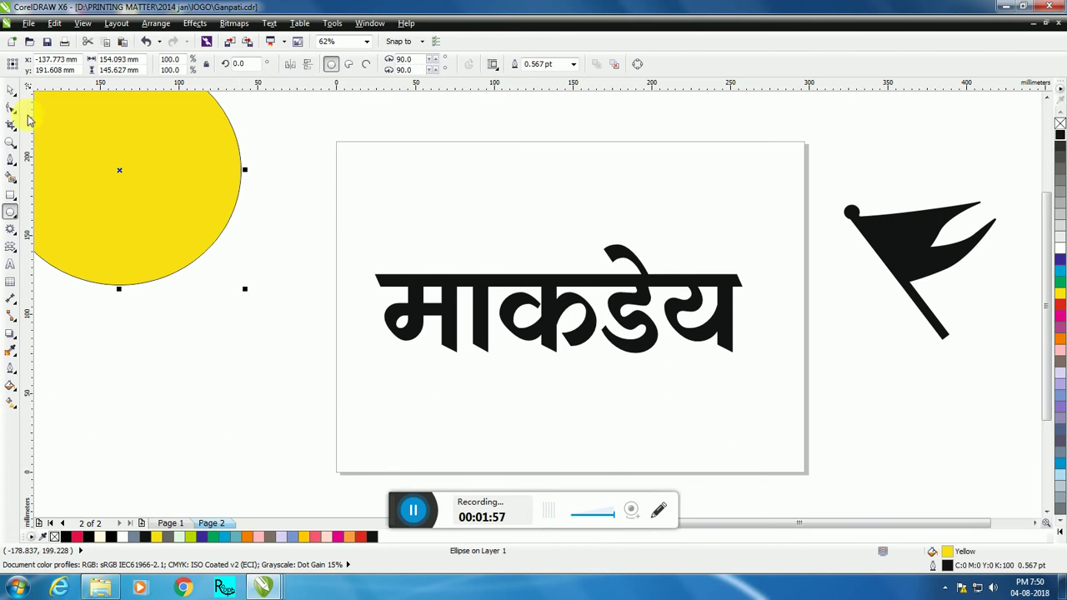
pyautogui.click(12, 90)
pyautogui.moveTo(154, 181); pyautogui.dragTo(293, 305)
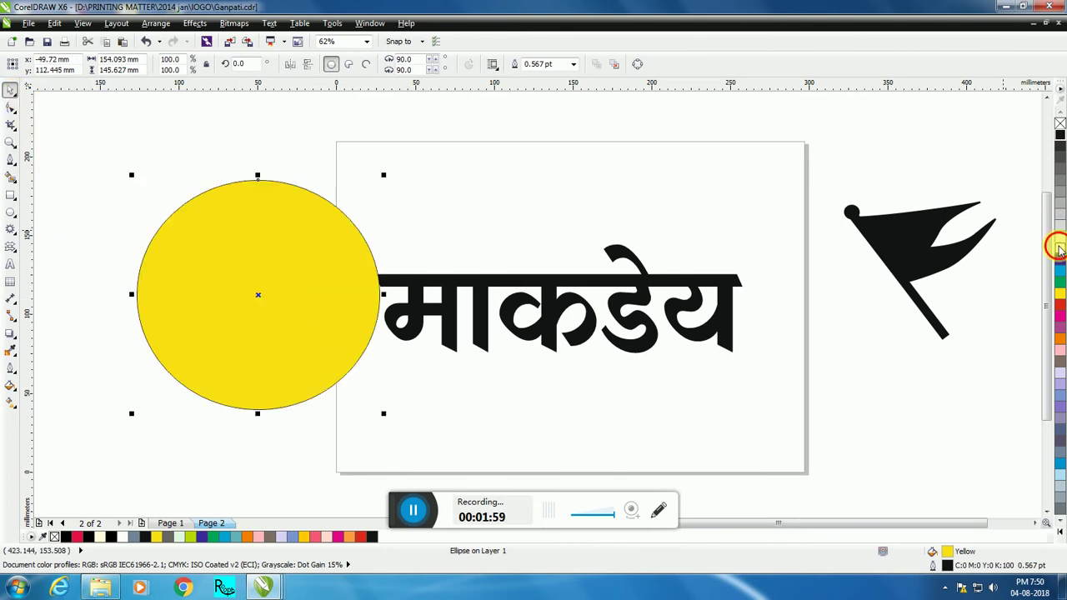
pyautogui.click(1057, 248)
# Step: Add a third page to the document and place the white ellipse in the middle of it
pyautogui.moveTo(348, 267); pyautogui.dragTo(408, 246)
pyautogui.press('pagedown')
pyautogui.press('Return')
pyautogui.press('pageup')
pyautogui.moveTo(259, 262); pyautogui.dragTo(641, 276)
pyautogui.press('pagedown')
# Step: Stretch the ellipse to about 152 mm high and add a copy about 133 by 131 mm inside it, offset toward the lower right
pyautogui.moveTo(568, 399); pyautogui.dragTo(568, 410)
pyautogui.moveTo(603, 300)
pyautogui.mouseDown()
pyautogui.moveTo(610, 326)
pyautogui.moveTo(623, 317)
pyautogui.moveTo(614, 310)
pyautogui.mouseUp()
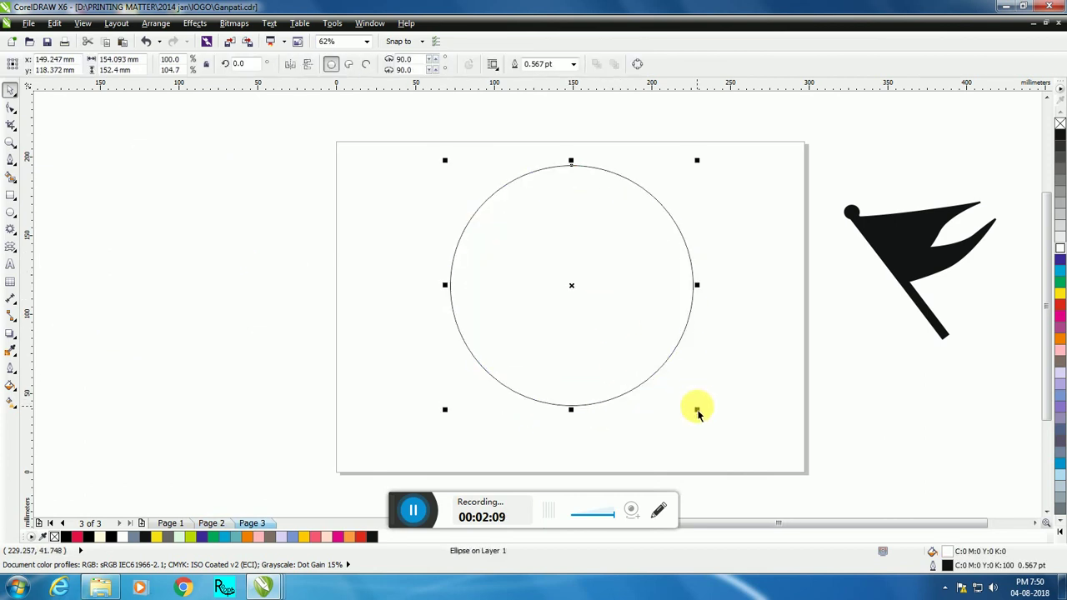
pyautogui.moveTo(697, 409)
pyautogui.mouseDown()
pyautogui.moveTo(684, 425)
pyautogui.moveTo(677, 414)
pyautogui.mouseUp()
pyautogui.moveTo(606, 291)
pyautogui.mouseDown()
pyautogui.moveTo(612, 312)
pyautogui.moveTo(629, 307)
pyautogui.moveTo(612, 298)
pyautogui.mouseUp()
pyautogui.moveTo(692, 414); pyautogui.dragTo(699, 400)
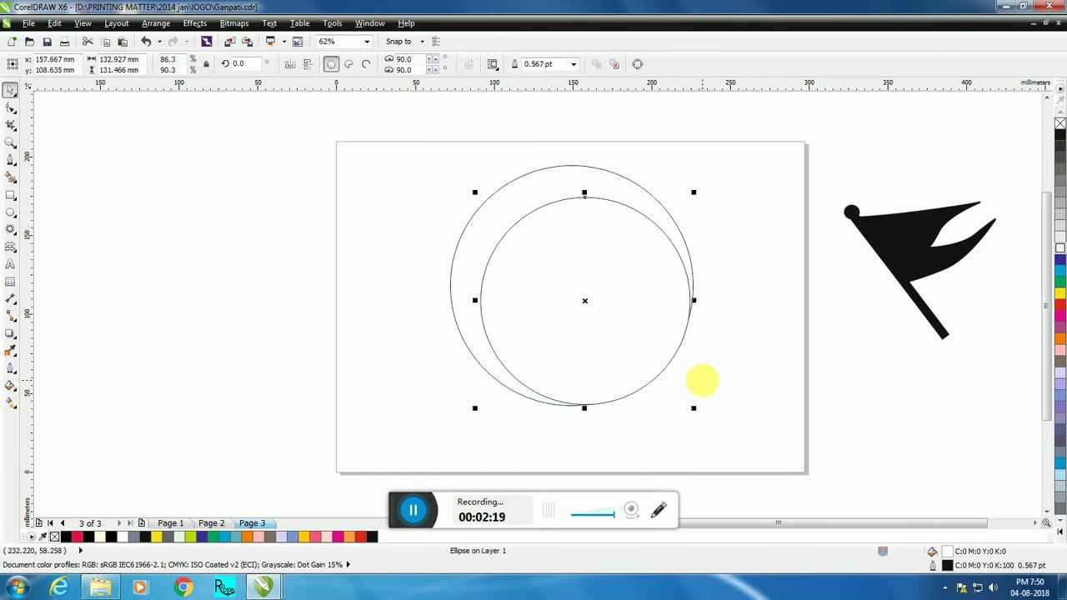
# Step: Nudge the inner circle slightly up and right, and create a black crescent from the area between the circles with Smart Fill
pyautogui.press('Up')
pyautogui.press('Right')
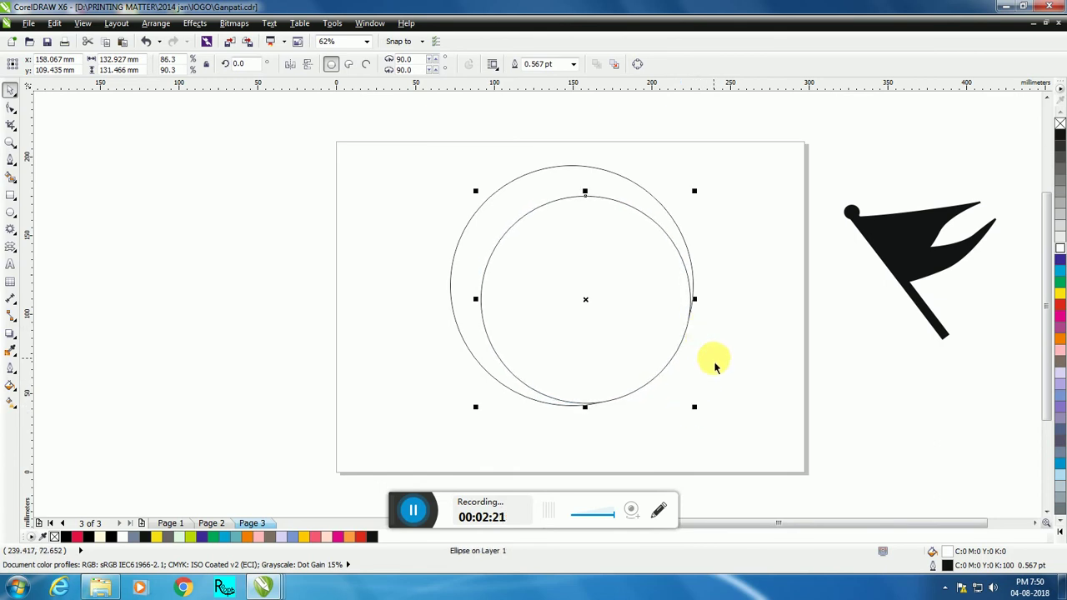
pyautogui.click(62, 246)
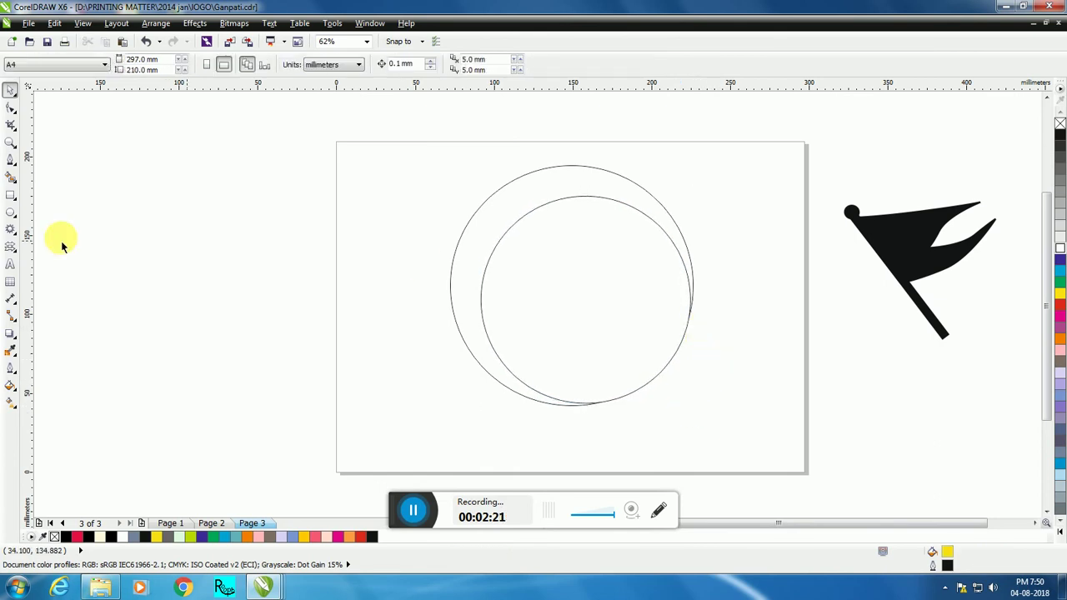
pyautogui.click(10, 179)
pyautogui.click(495, 205)
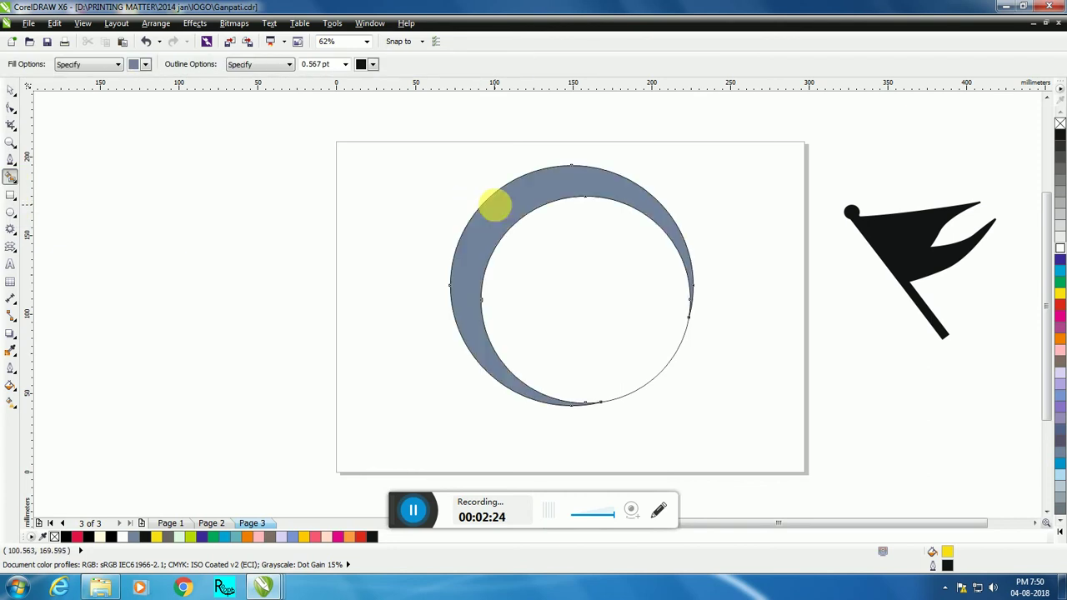
pyautogui.click(8, 89)
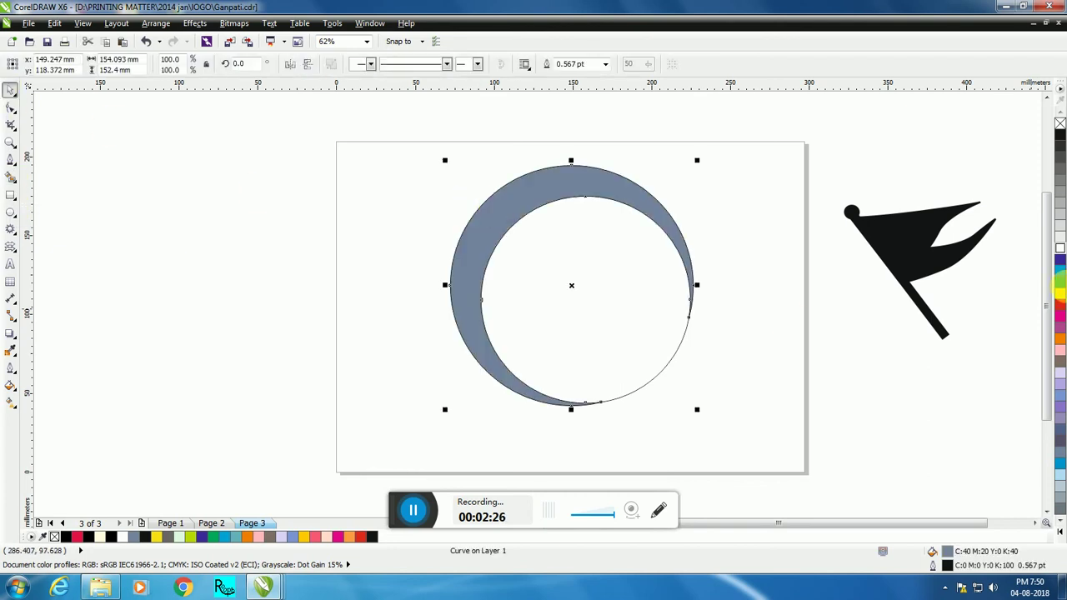
pyautogui.click(1058, 136)
pyautogui.click(752, 342)
# Step: Move the black crescent off the two construction circles and delete both circles
pyautogui.moveTo(660, 220); pyautogui.dragTo(539, 219)
pyautogui.click(601, 305)
pyautogui.press('Delete')
pyautogui.click(601, 305)
pyautogui.press('Delete')
# Step: Transfer the crescent from page 3 to page 2 and place it over the माकडेय text
pyautogui.moveTo(419, 205); pyautogui.dragTo(258, 214)
pyautogui.press('pagedown')
pyautogui.moveTo(331, 202); pyautogui.dragTo(596, 163)
pyautogui.press('pageup')
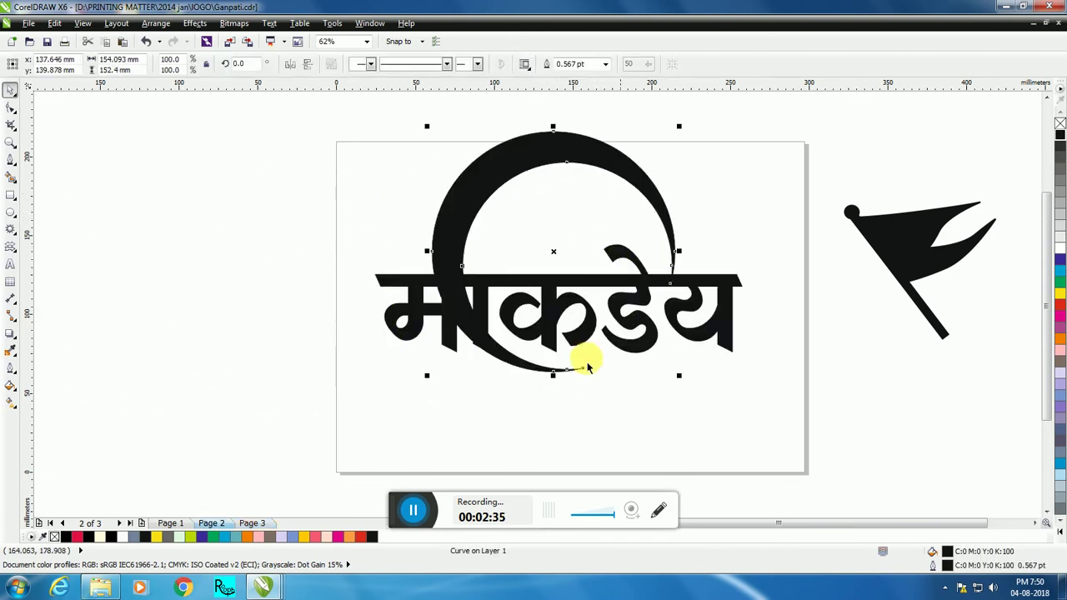
# Step: Shrink the crescent to about 57 mm wide, rotated 13.4°, and rest it on the headline above क
pyautogui.click(555, 375)
pyautogui.moveTo(679, 376); pyautogui.dragTo(606, 385)
pyautogui.click(554, 368)
pyautogui.moveTo(520, 251); pyautogui.dragTo(539, 235)
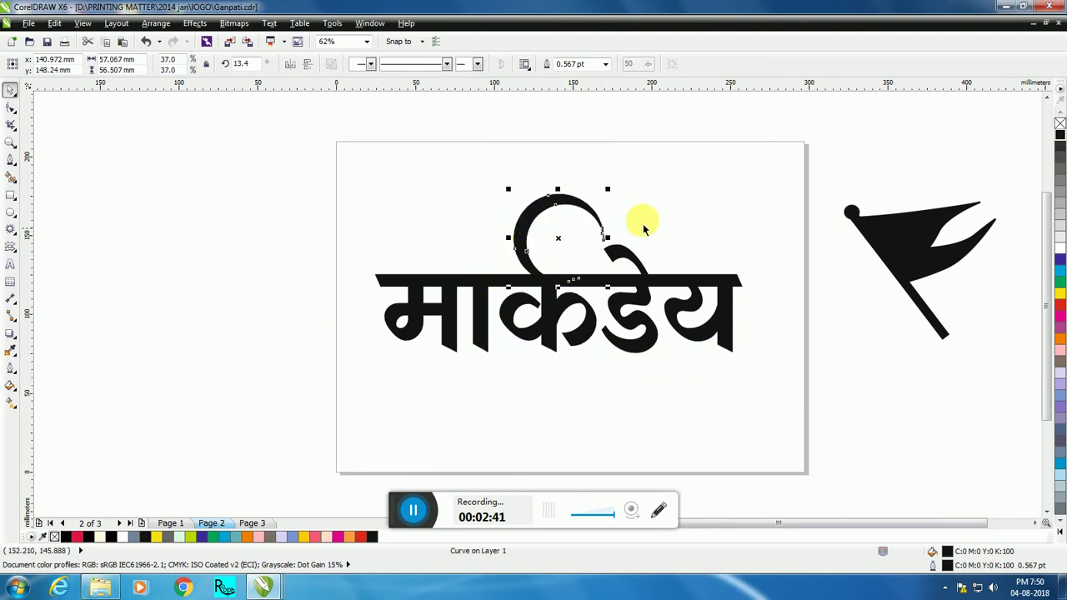
pyautogui.click(668, 200)
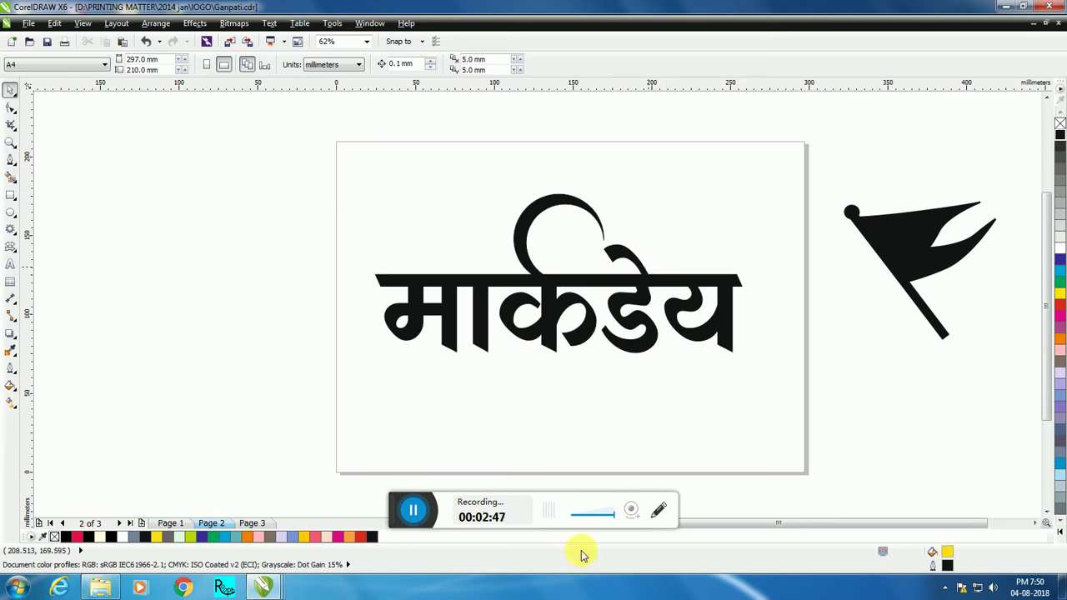
# Step: Enlarge the crescent to about 100 by 99 mm and reposition it on the headline above क
pyautogui.click(591, 209)
pyautogui.click(611, 196)
pyautogui.click(589, 209)
pyautogui.moveTo(612, 191); pyautogui.dragTo(683, 124)
pyautogui.moveTo(545, 216)
pyautogui.mouseDown()
pyautogui.moveTo(516, 212)
pyautogui.moveTo(524, 220)
pyautogui.mouseUp()
# Step: Remove the े mark above ड so the word reads माकडय, and enlarge the crescent to about 106 mm wide
pyautogui.doubleClick(655, 302)
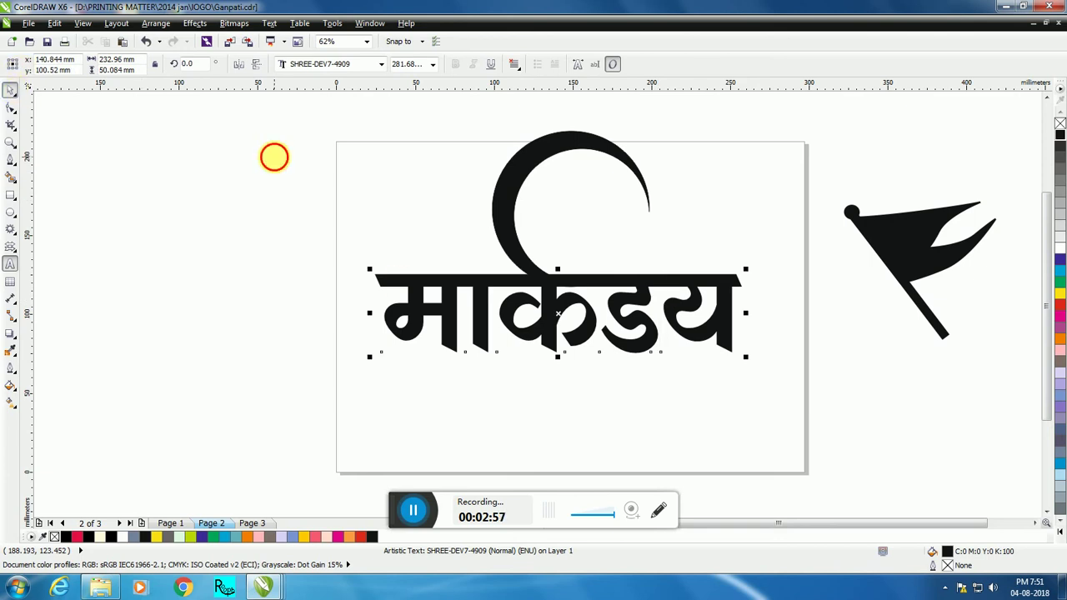
pyautogui.click(533, 200)
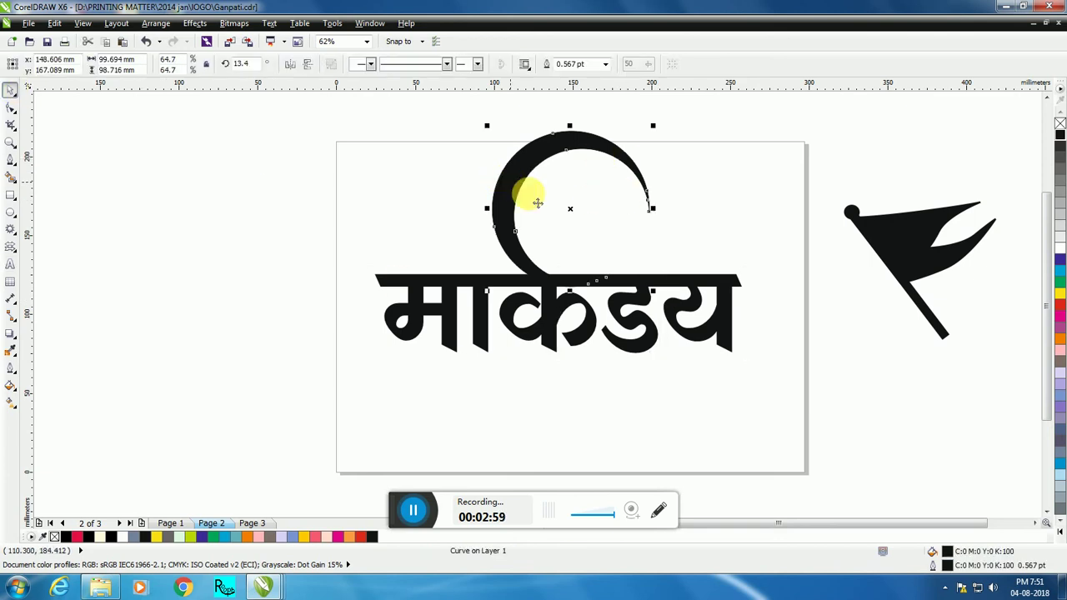
pyautogui.moveTo(653, 126); pyautogui.dragTo(689, 116)
# Step: Place the flag inside the crescent with its pole on the headline above ड, sized about 61 by 57 mm and rotated to 8.5°
pyautogui.moveTo(857, 233); pyautogui.dragTo(573, 219)
pyautogui.moveTo(702, 319); pyautogui.dragTo(608, 219)
pyautogui.click(624, 226)
pyautogui.click(739, 240)
pyautogui.click(610, 237)
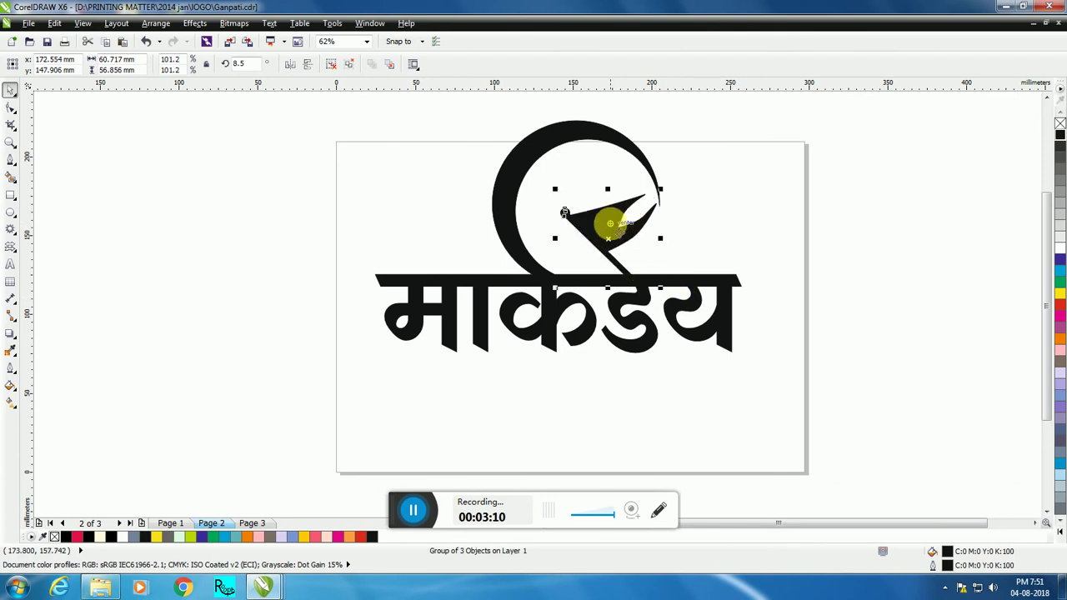
pyautogui.click(717, 218)
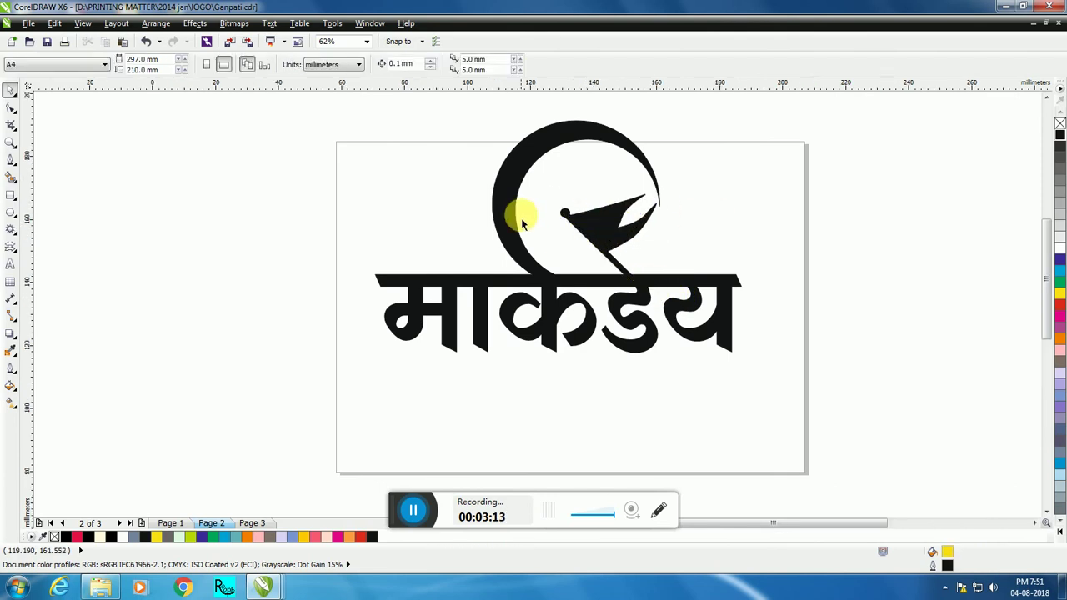
# Step: Draw a small black circle inside the crescent, between its lower curve and the flag pole
pyautogui.scroll(3, 519, 214)
pyautogui.click(15, 215)
pyautogui.moveTo(571, 255); pyautogui.dragTo(615, 299)
pyautogui.click(1059, 134)
pyautogui.click(10, 94)
pyautogui.scroll(-3, 405, 261)
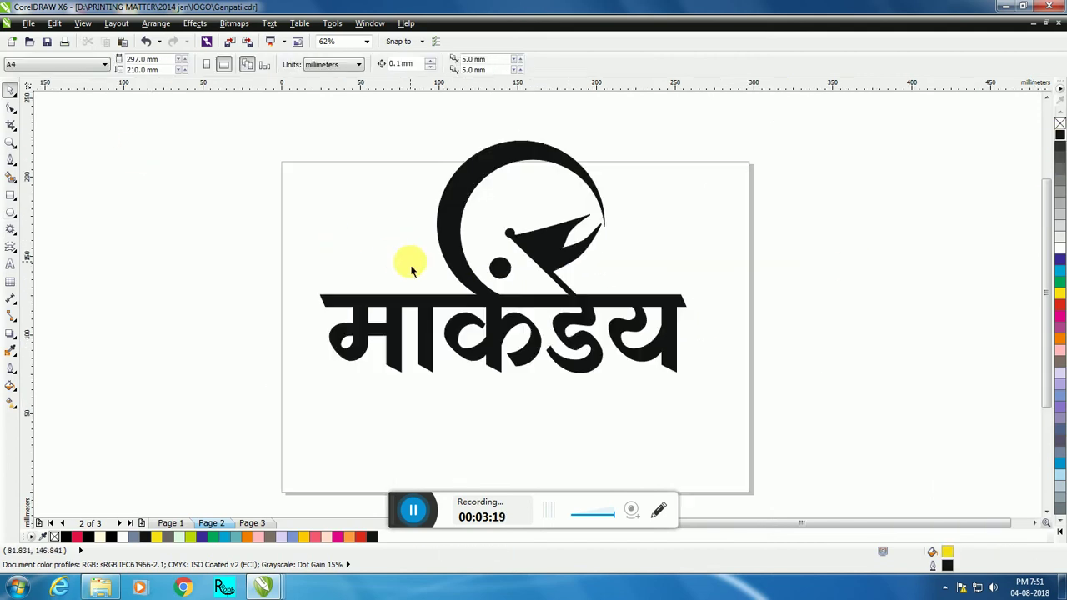
# Step: Nudge the flag slightly to the right inside the crescent and deselect everything
pyautogui.click(542, 246)
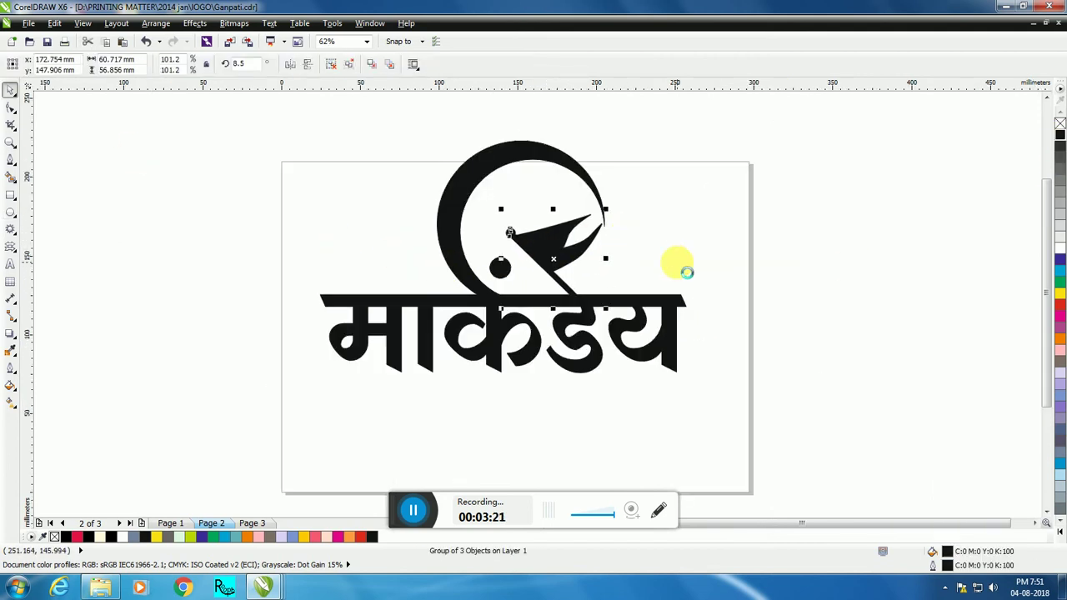
pyautogui.scroll(3, 313, 304)
pyautogui.click(381, 288)
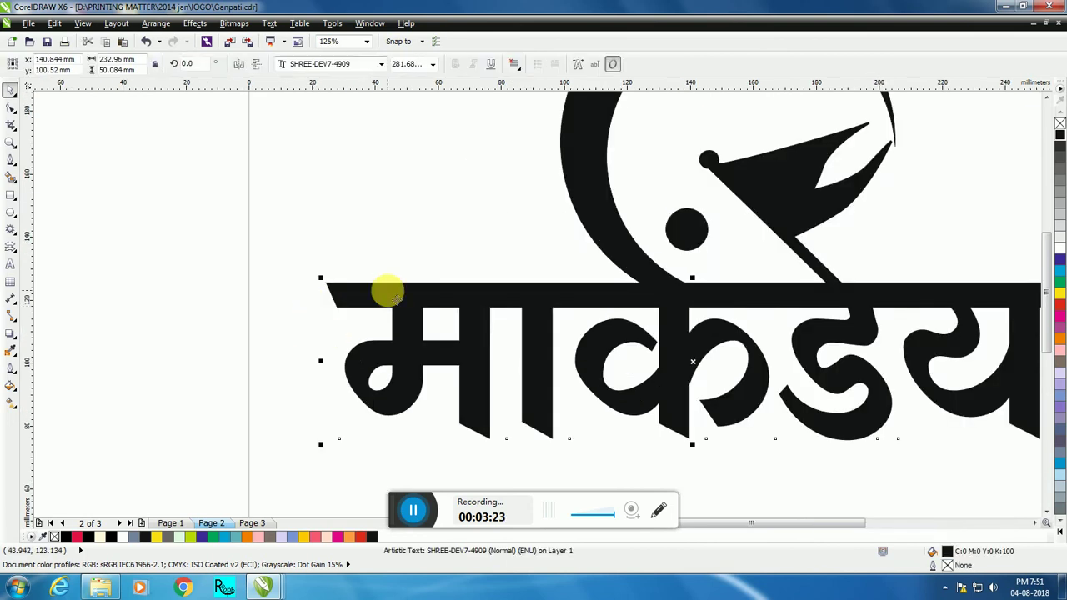
pyautogui.scroll(-3, 391, 287)
pyautogui.click(569, 389)
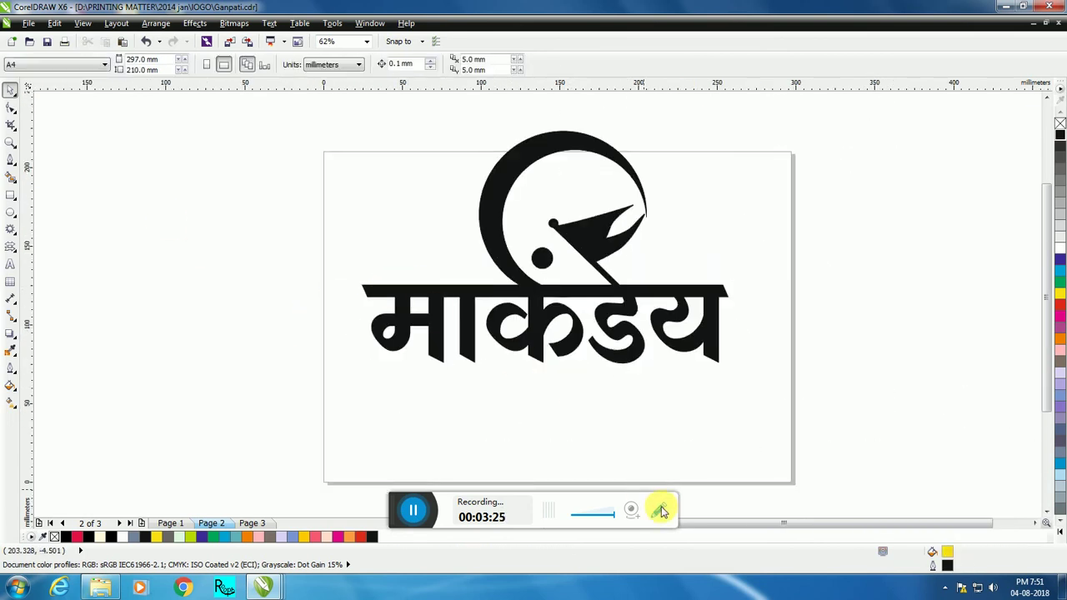
pyautogui.click(584, 255)
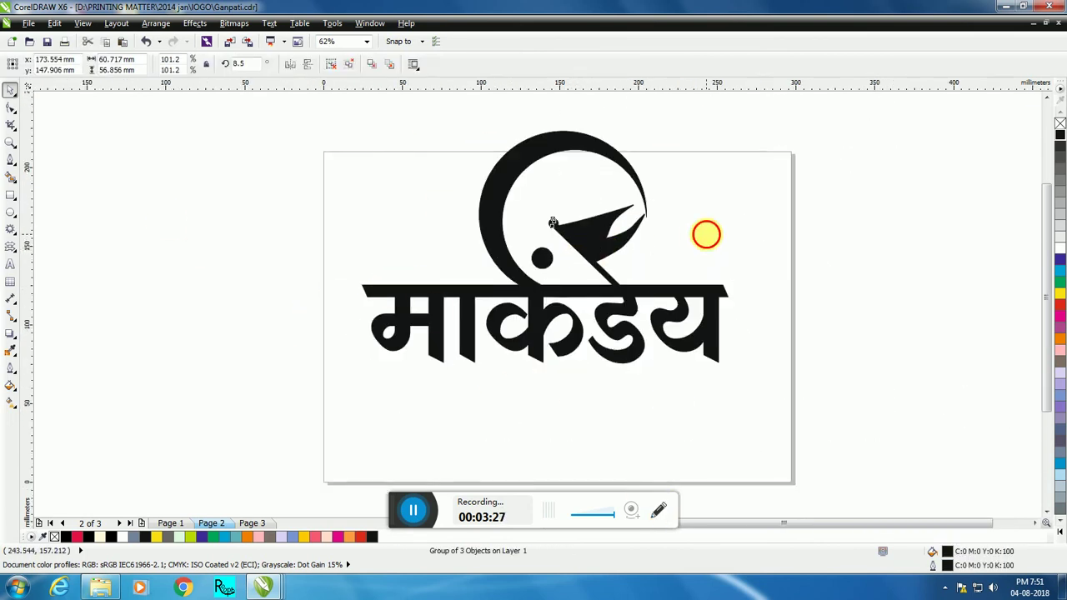
pyautogui.click(542, 256)
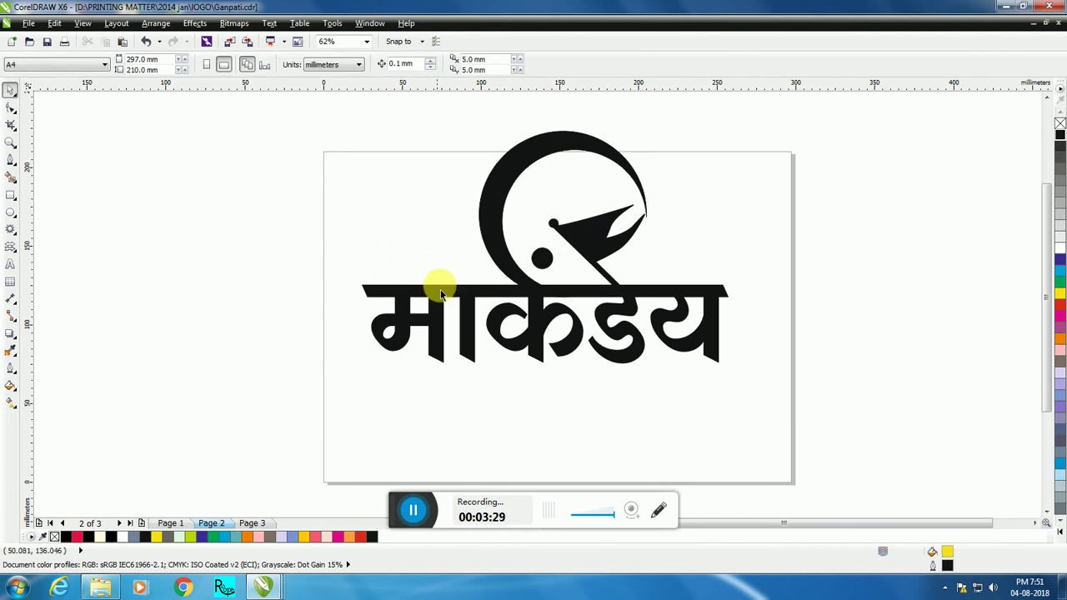
# Step: Make a smaller copy of the माकडय text above its beginning and replace the copy's wording with जय
pyautogui.moveTo(442, 288); pyautogui.dragTo(224, 214)
pyautogui.moveTo(517, 284); pyautogui.dragTo(434, 251)
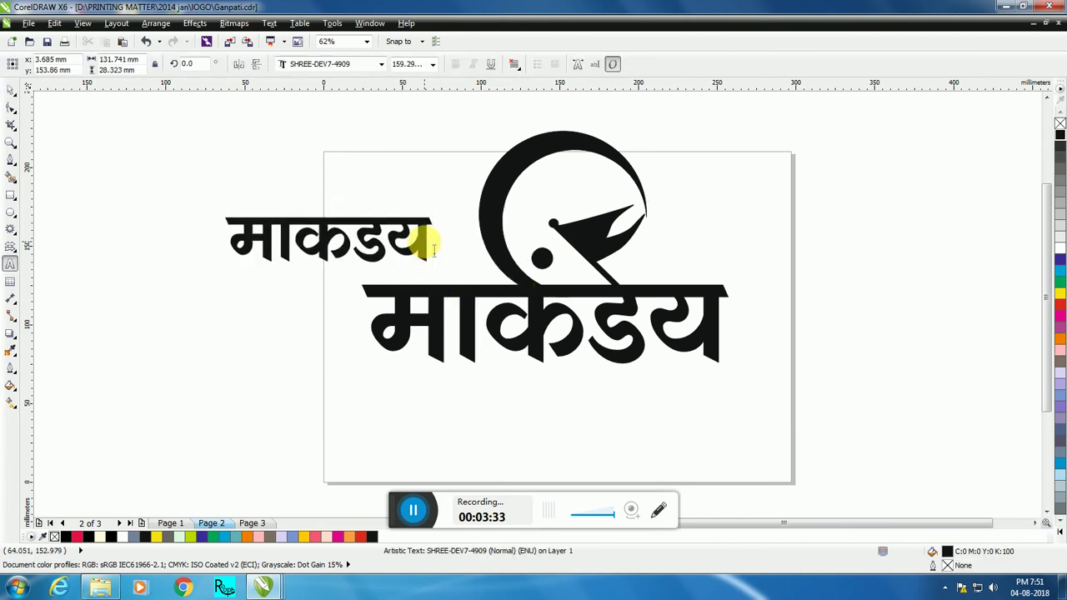
pyautogui.hotkey('ctrl', 'a')
pyautogui.press('BackSpace')
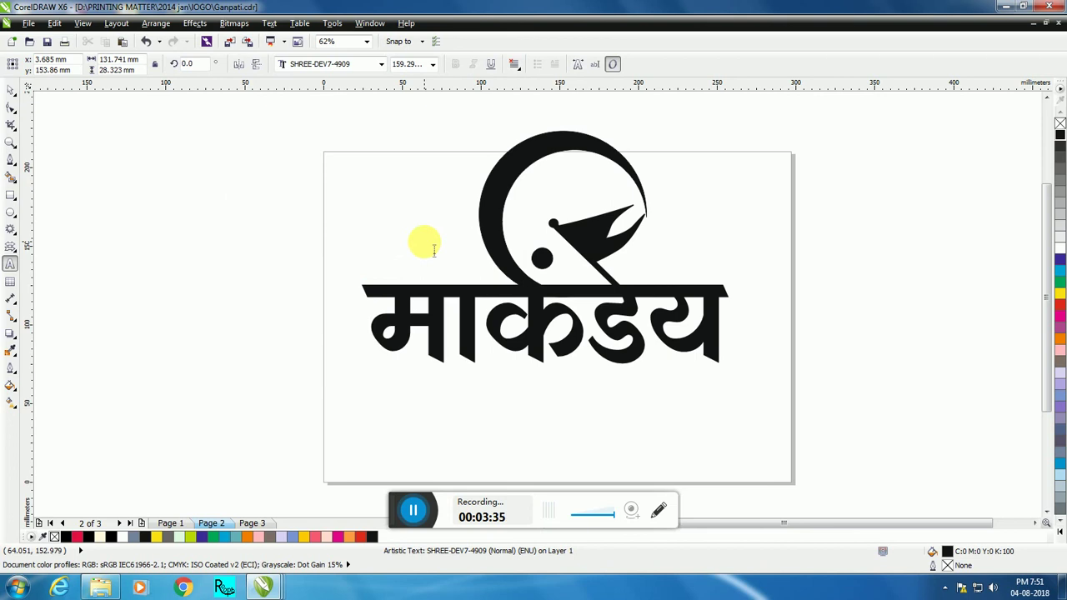
pyautogui.write('जय')
# Step: Enlarge the जय text to about 86 by 38 mm and position it above the start of माकडय, beside the crescent
pyautogui.click(13, 96)
pyautogui.moveTo(297, 262); pyautogui.dragTo(467, 284)
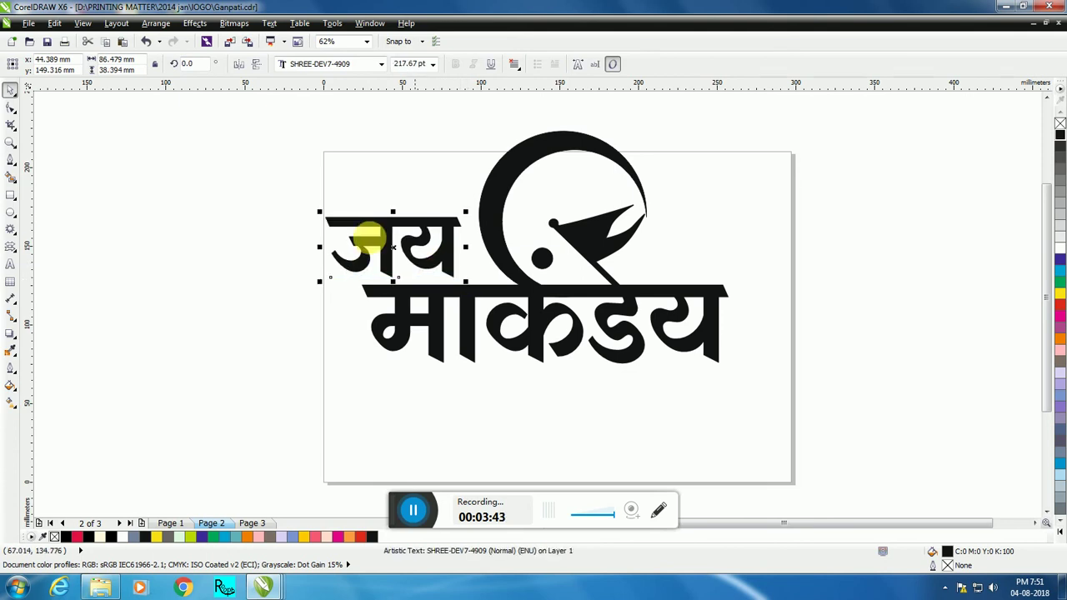
pyautogui.click(367, 177)
# Step: Select the whole logo and shift it to the right on the page
pyautogui.moveTo(256, 115); pyautogui.dragTo(743, 358)
pyautogui.moveTo(707, 305); pyautogui.dragTo(745, 305)
pyautogui.click(833, 317)
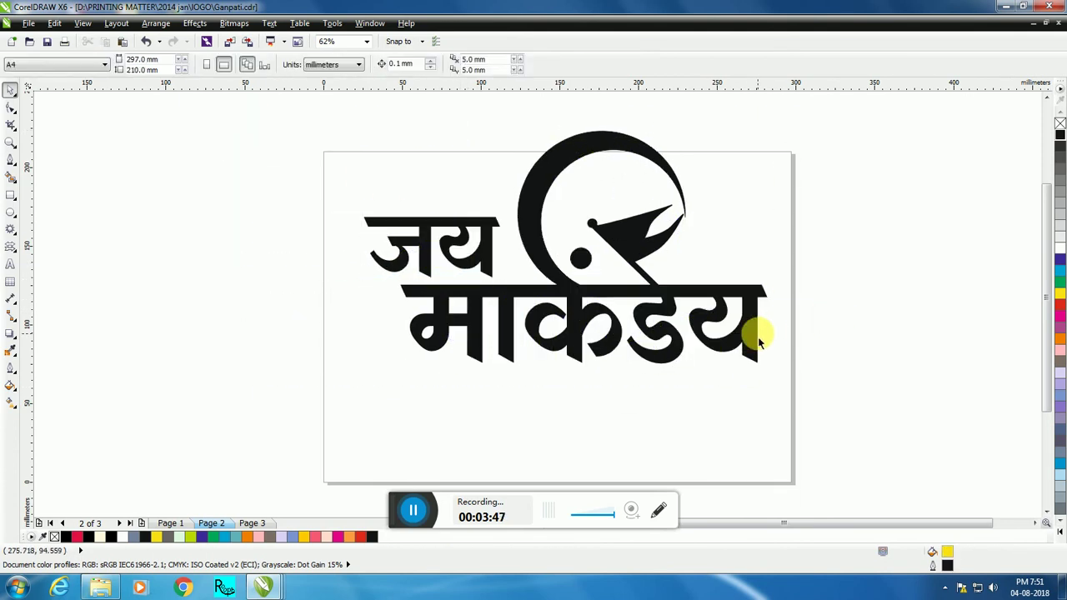
# Step: Move जय slightly left, set its font to SHREE-DEV7-4910 and enlarge it to about 91 by 43 mm
pyautogui.scroll(2, 455, 217)
pyautogui.moveTo(465, 248); pyautogui.dragTo(445, 240)
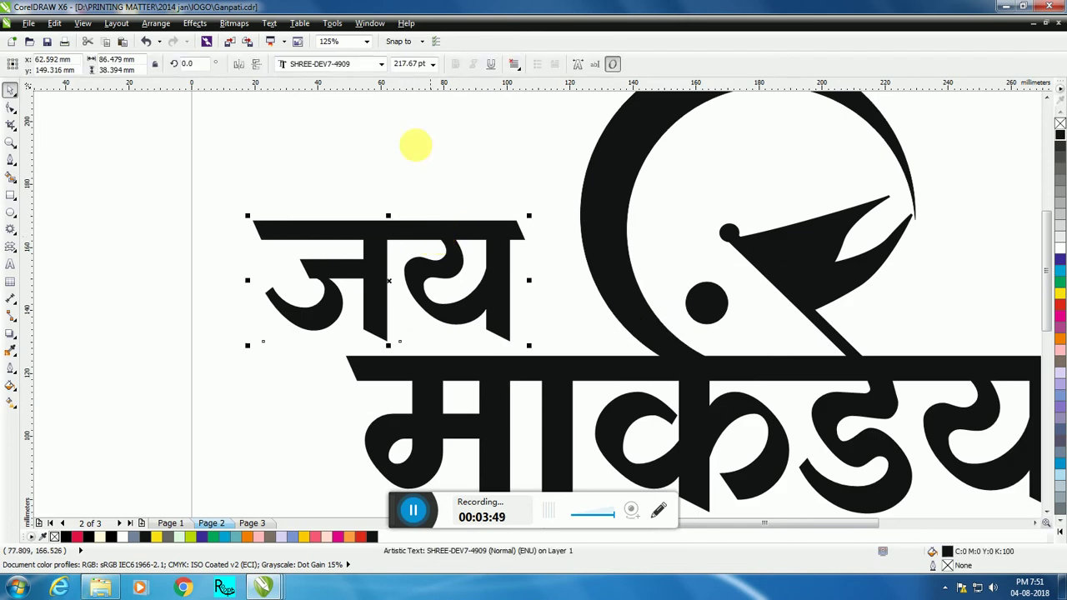
pyautogui.click(342, 65)
pyautogui.press('Down')
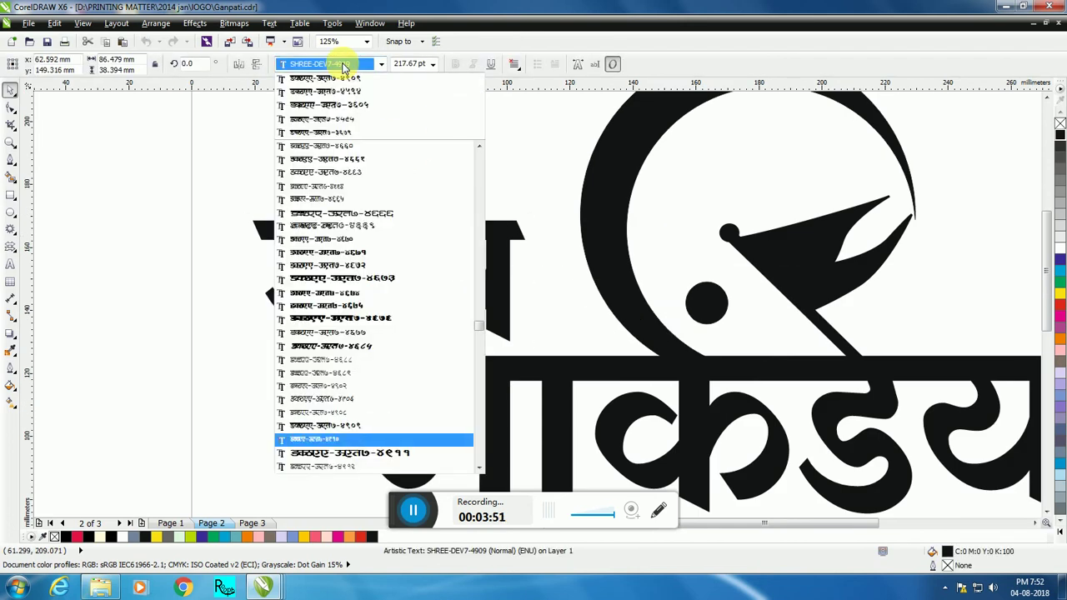
pyautogui.press('Return')
pyautogui.scroll(-2, 456, 256)
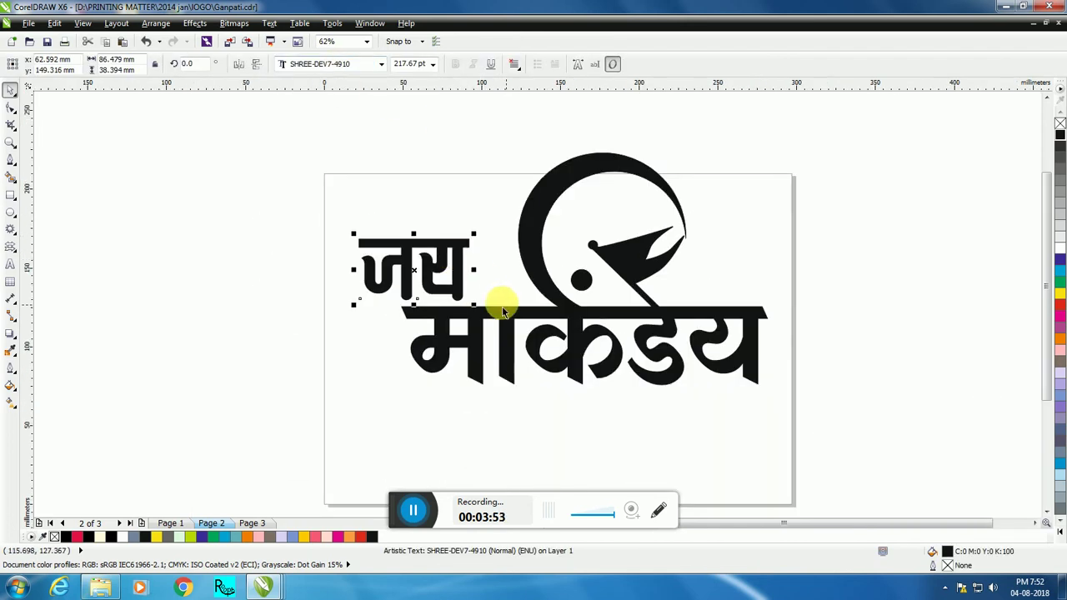
pyautogui.moveTo(473, 270); pyautogui.dragTo(496, 271)
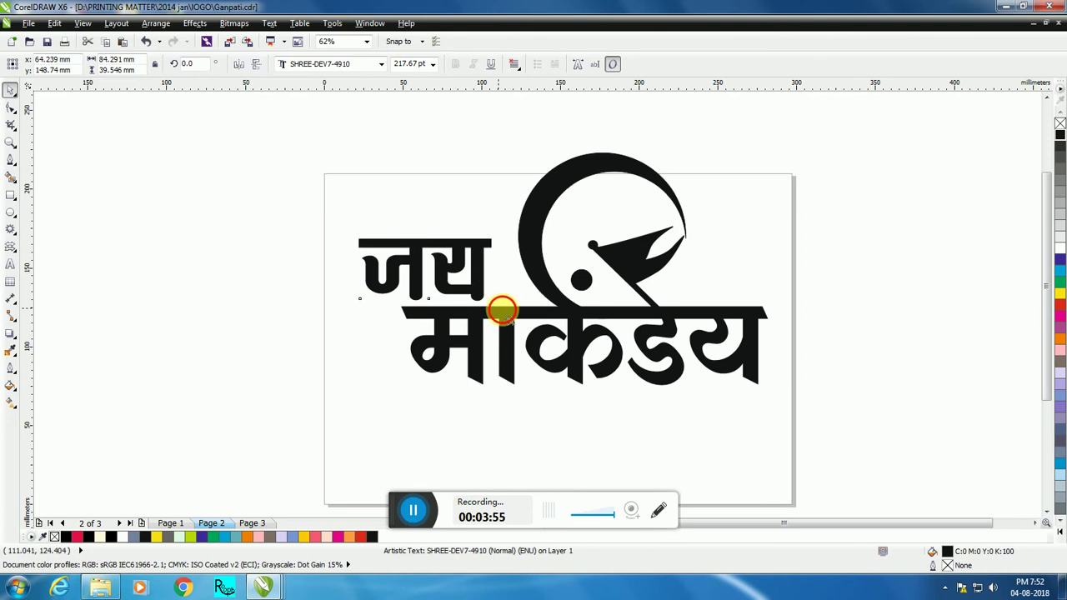
pyautogui.moveTo(502, 310); pyautogui.dragTo(505, 308)
# Step: Set the माकडय text to SHREE-DEV7-4910, widen it to about 222 mm and scale it up slightly
pyautogui.click(504, 312)
pyautogui.click(359, 63)
pyautogui.click(331, 89)
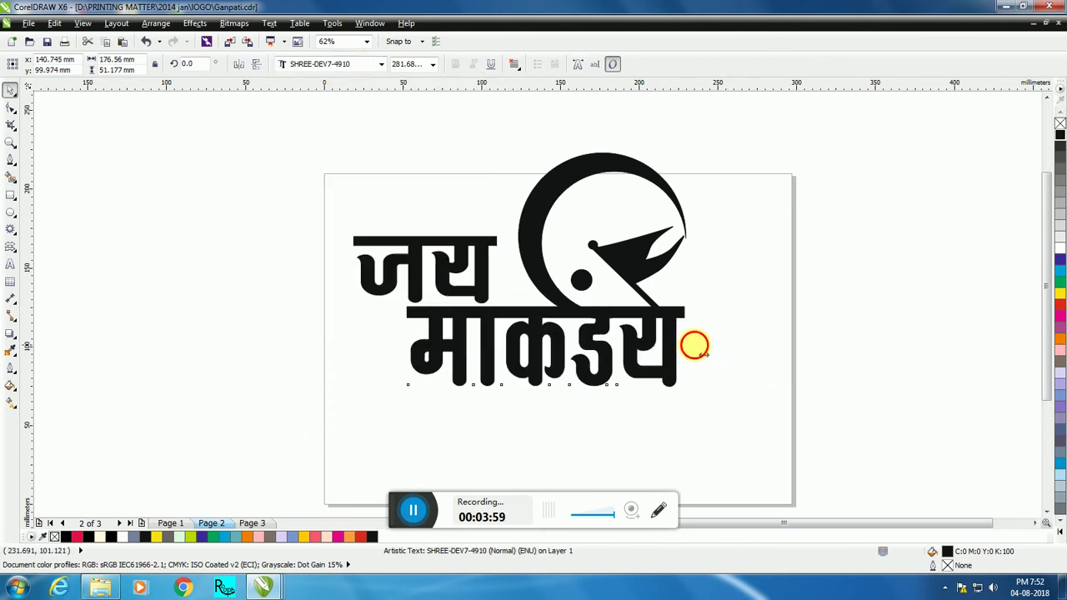
pyautogui.moveTo(694, 345); pyautogui.dragTo(757, 347)
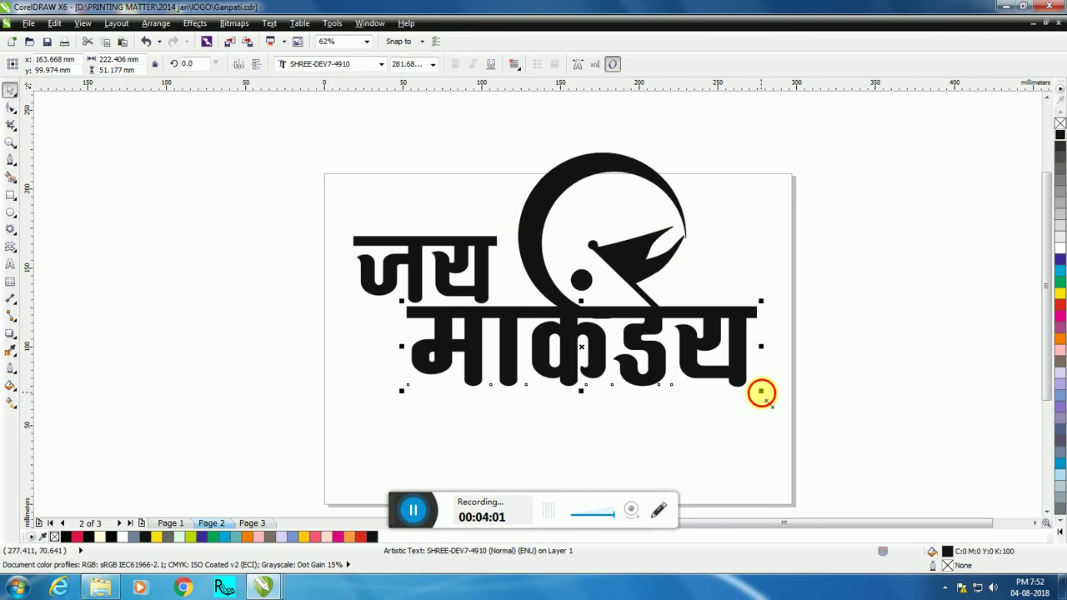
pyautogui.moveTo(761, 391); pyautogui.dragTo(781, 409)
pyautogui.moveTo(591, 395); pyautogui.dragTo(605, 410)
# Step: Stretch the crescent horizontally to about 112 mm wide
pyautogui.click(685, 229)
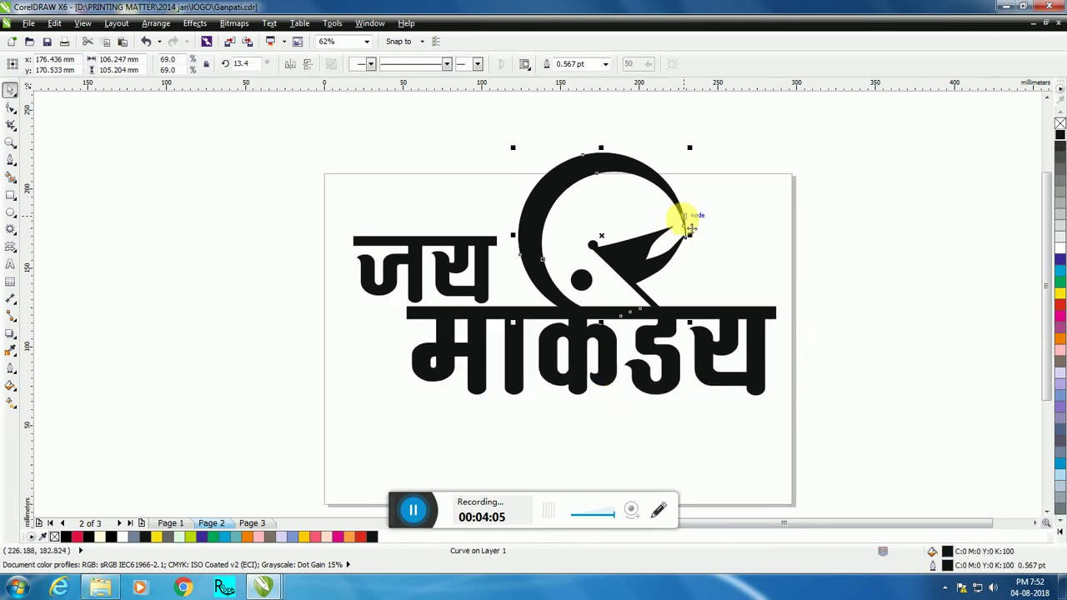
pyautogui.moveTo(689, 235); pyautogui.dragTo(700, 236)
pyautogui.click(774, 236)
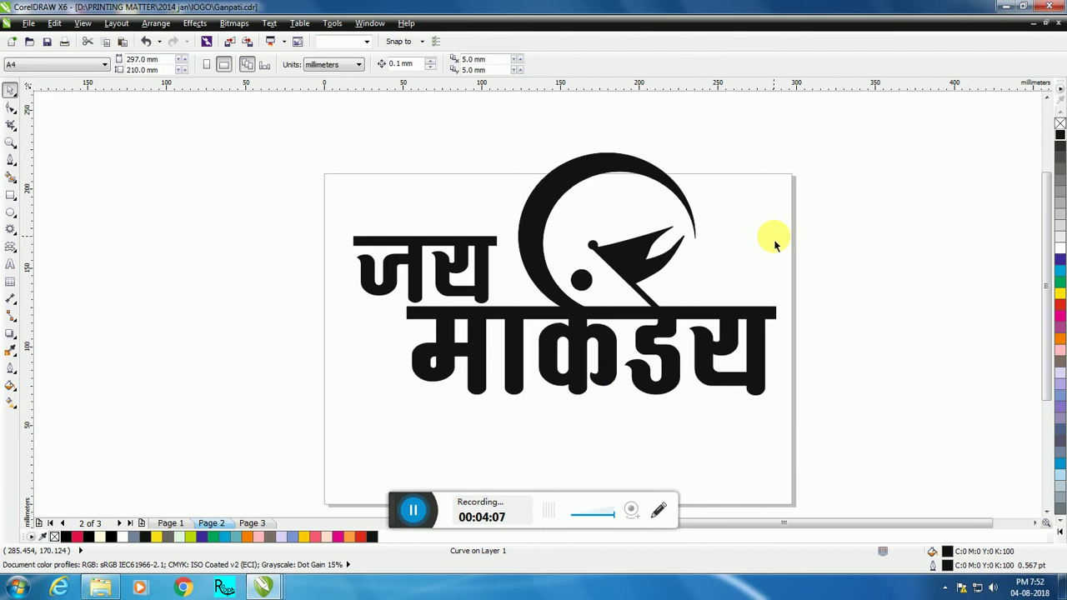
pyautogui.click(550, 181)
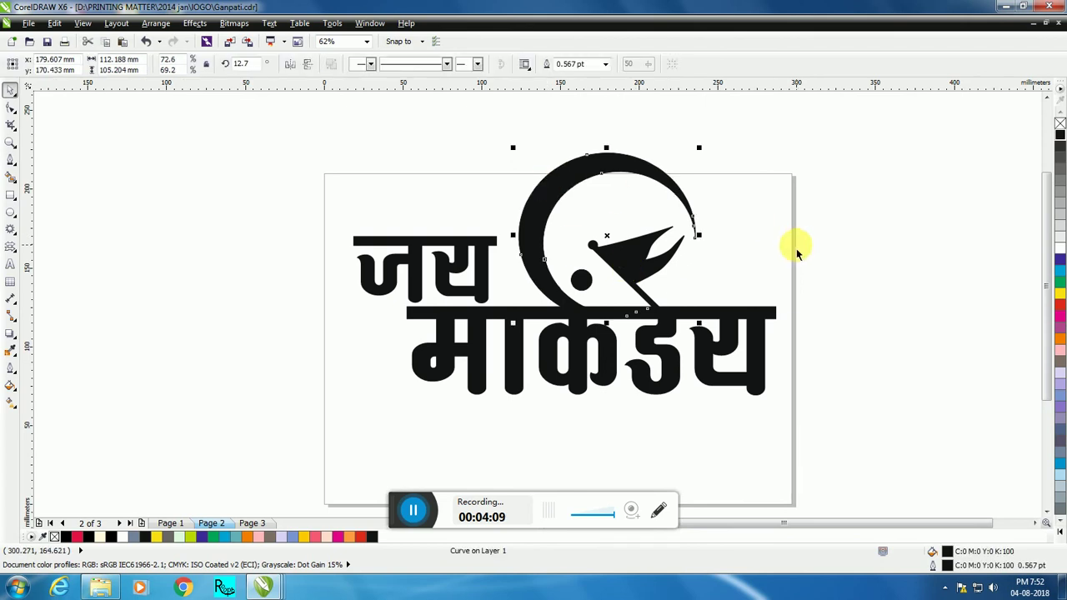
# Step: Rotate the flag to 4.7° and enlarge it so its lower tip reaches past the crescent, keeping the pole on the headline
pyautogui.click(672, 242)
pyautogui.click(649, 248)
pyautogui.moveTo(690, 219); pyautogui.dragTo(701, 221)
pyautogui.click(629, 258)
pyautogui.moveTo(640, 257); pyautogui.dragTo(640, 238)
pyautogui.moveTo(693, 306); pyautogui.dragTo(751, 259)
pyautogui.moveTo(655, 254); pyautogui.dragTo(656, 292)
pyautogui.click(760, 257)
# Step: Nudge the crescent about 1.3 mm to the right so its tip ends between the flag's two points
pyautogui.click(677, 197)
pyautogui.click(775, 254)
pyautogui.scroll(3, 714, 238)
pyautogui.click(664, 186)
pyautogui.click(671, 190)
pyautogui.press('Right')
pyautogui.press('Right')
pyautogui.press('Right')
pyautogui.press('Right')
pyautogui.press('Right')
pyautogui.press('Right')
pyautogui.press('Right')
pyautogui.press('Right')
pyautogui.press('Right')
pyautogui.press('Right')
pyautogui.press('Right')
pyautogui.press('Right')
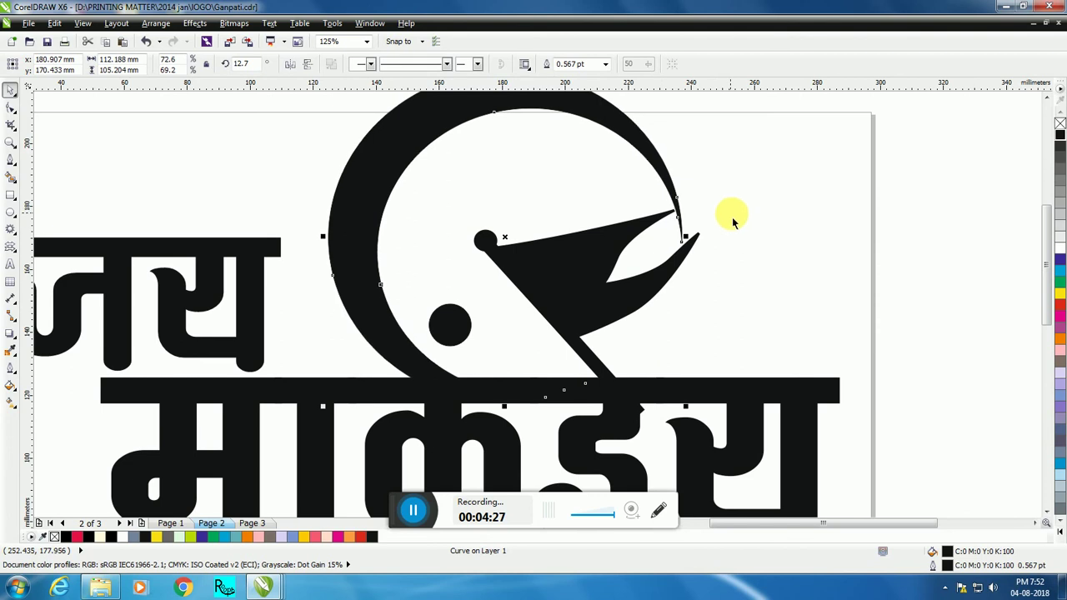
pyautogui.click(748, 238)
# Step: Reduce the flag to about 68 by 63 mm so it fits around the crescent's tip
pyautogui.click(648, 275)
pyautogui.moveTo(706, 210); pyautogui.dragTo(697, 215)
pyautogui.click(703, 248)
pyautogui.scroll(-3, 702, 249)
pyautogui.click(684, 272)
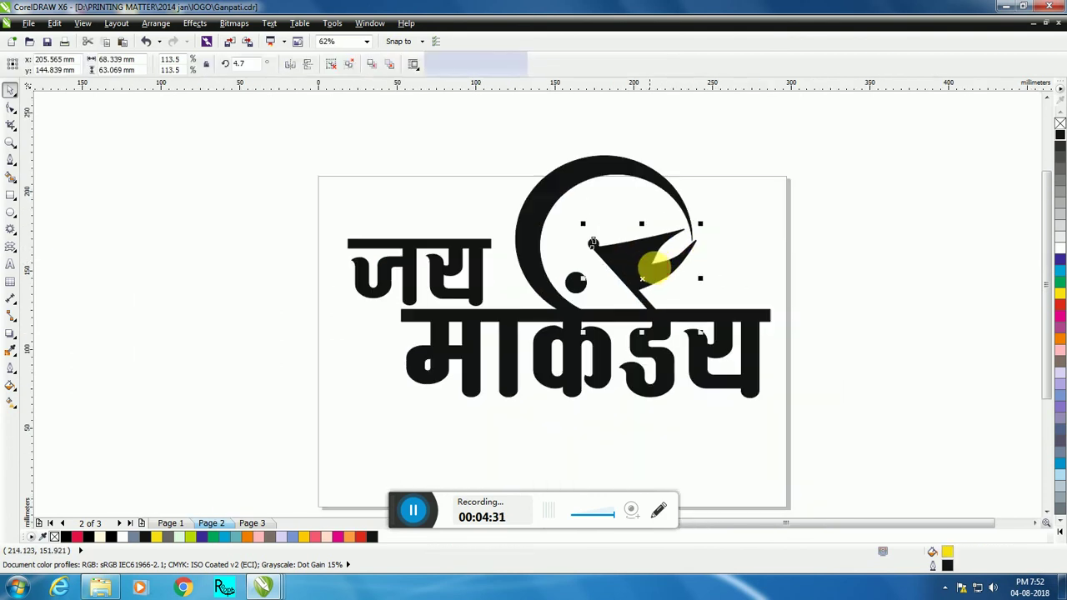
pyautogui.click(772, 262)
# Step: Nudge the जय text up about 1.2 mm to widen its gap from the headline of माकडय
pyautogui.click(474, 266)
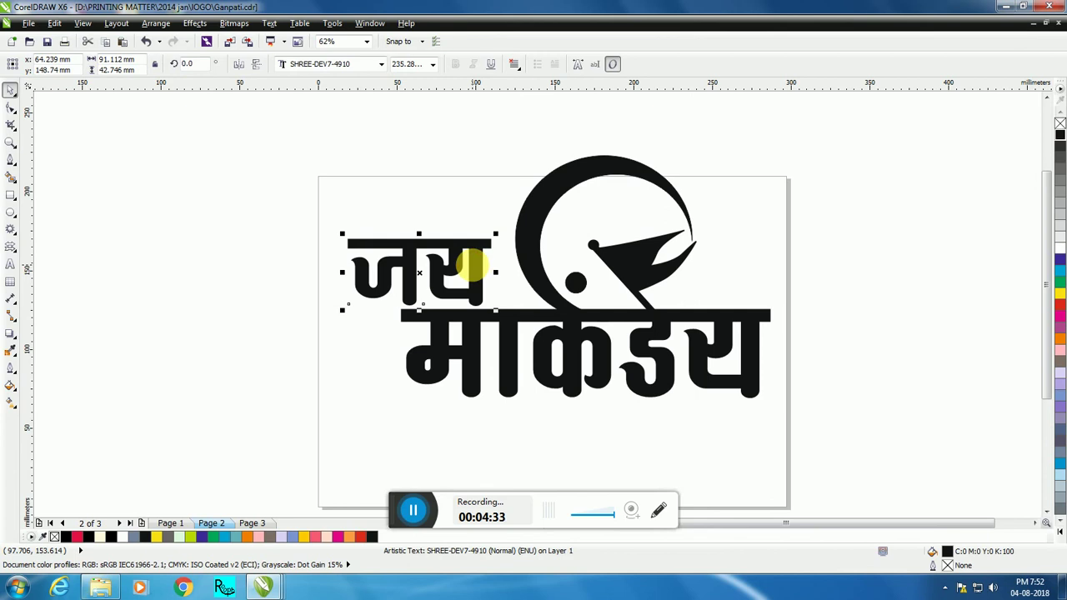
pyautogui.press('Up')
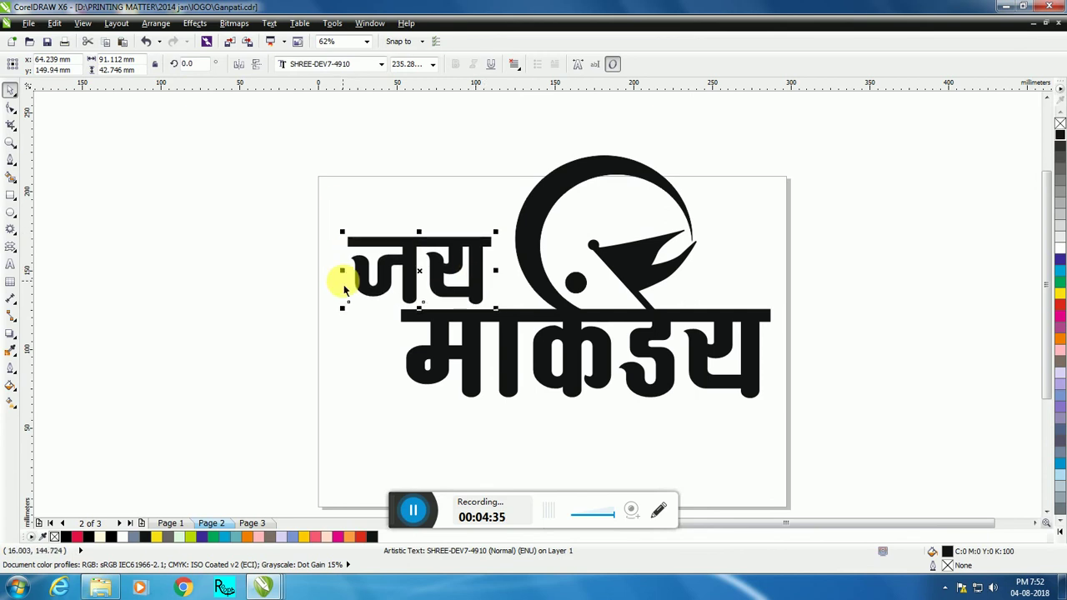
pyautogui.click(342, 293)
# Step: Select the whole logo and move it down so that it lies fully within the page
pyautogui.click(647, 389)
pyautogui.click(663, 419)
pyautogui.moveTo(289, 132); pyautogui.dragTo(907, 439)
pyautogui.moveTo(658, 341); pyautogui.dragTo(659, 378)
pyautogui.click(865, 357)
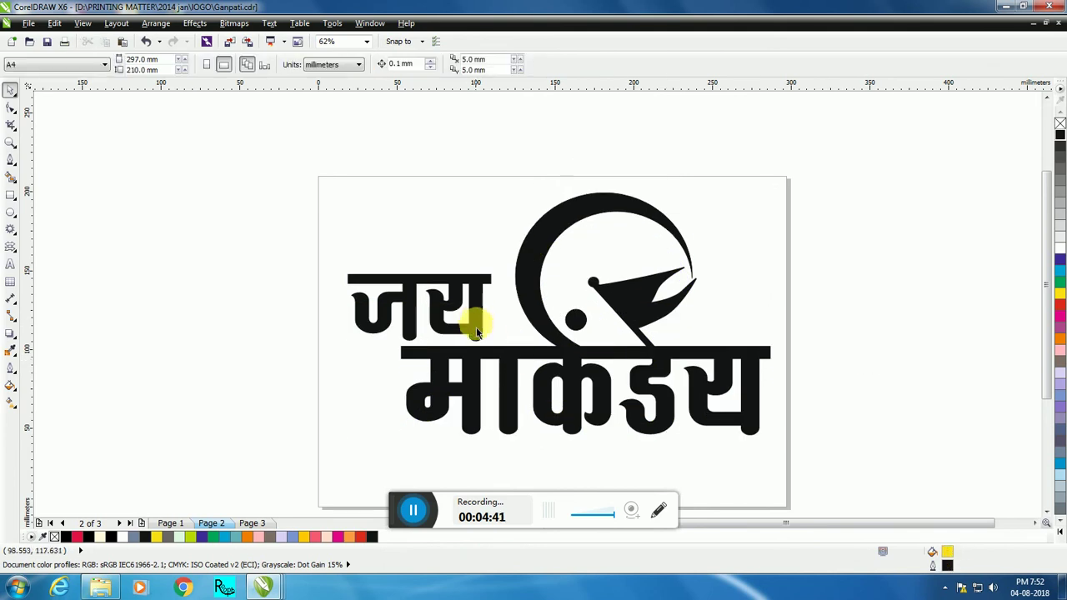
# Step: Raise the जय text slightly above the headline of माकडय and convert it to curves
pyautogui.moveTo(476, 331); pyautogui.dragTo(476, 324)
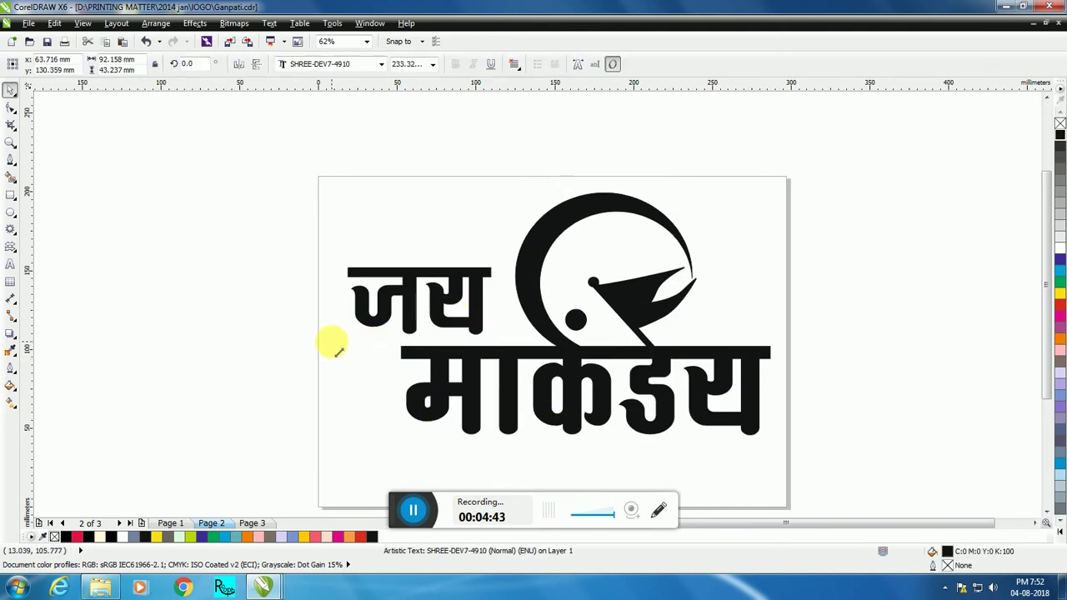
pyautogui.click(375, 358)
pyautogui.scroll(3, 350, 303)
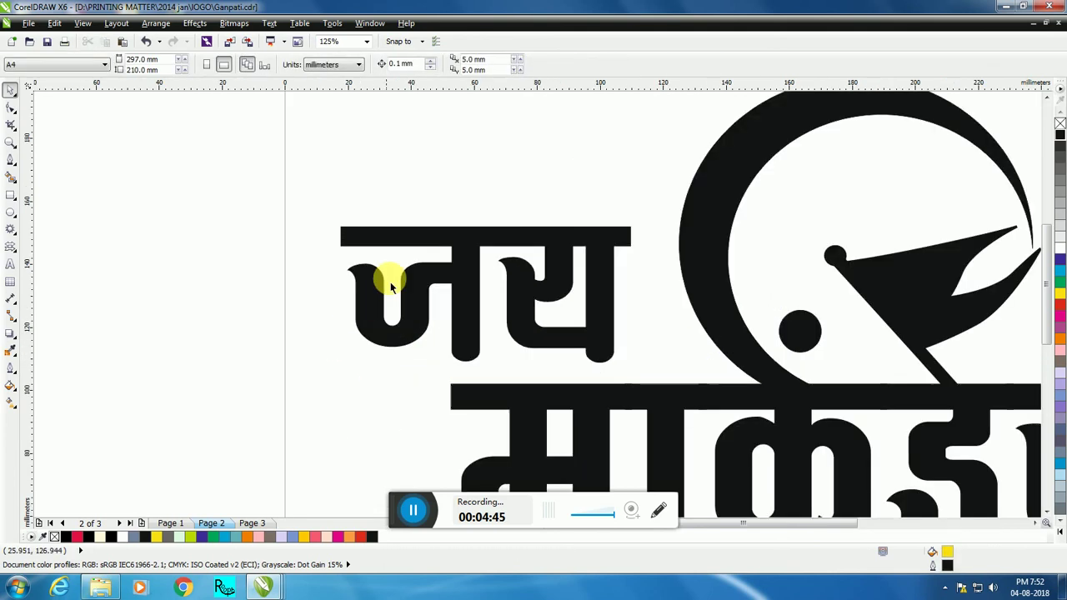
pyautogui.scroll(1, 400, 250)
pyautogui.rightClick(397, 240)
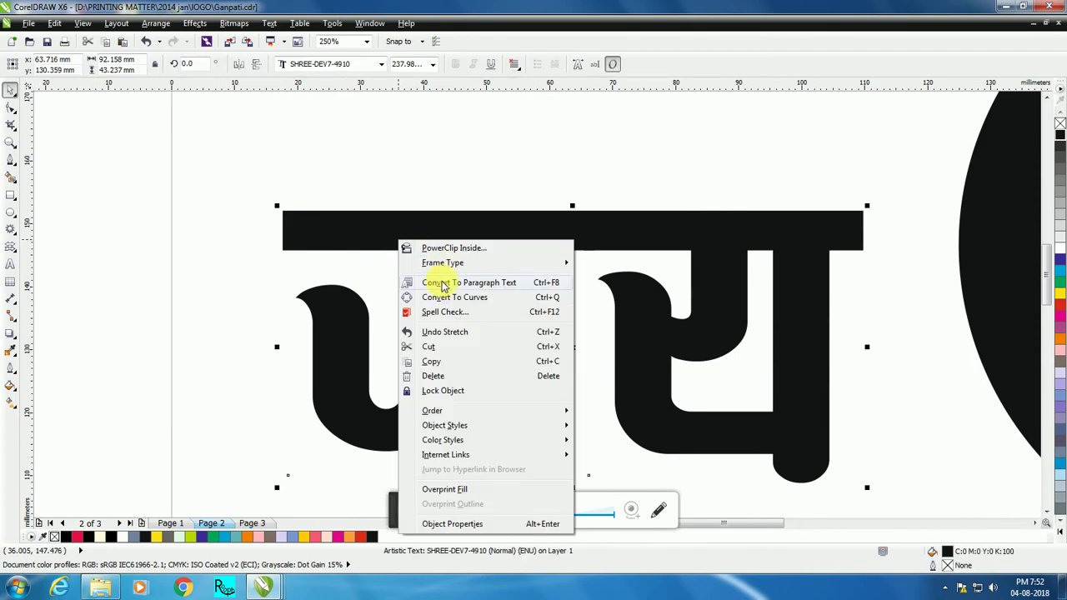
pyautogui.click(454, 297)
# Step: Shorten the left end of जय's headline by about 31 mm so it ends just before the ज stem
pyautogui.click(10, 108)
pyautogui.moveTo(167, 147); pyautogui.dragTo(480, 259)
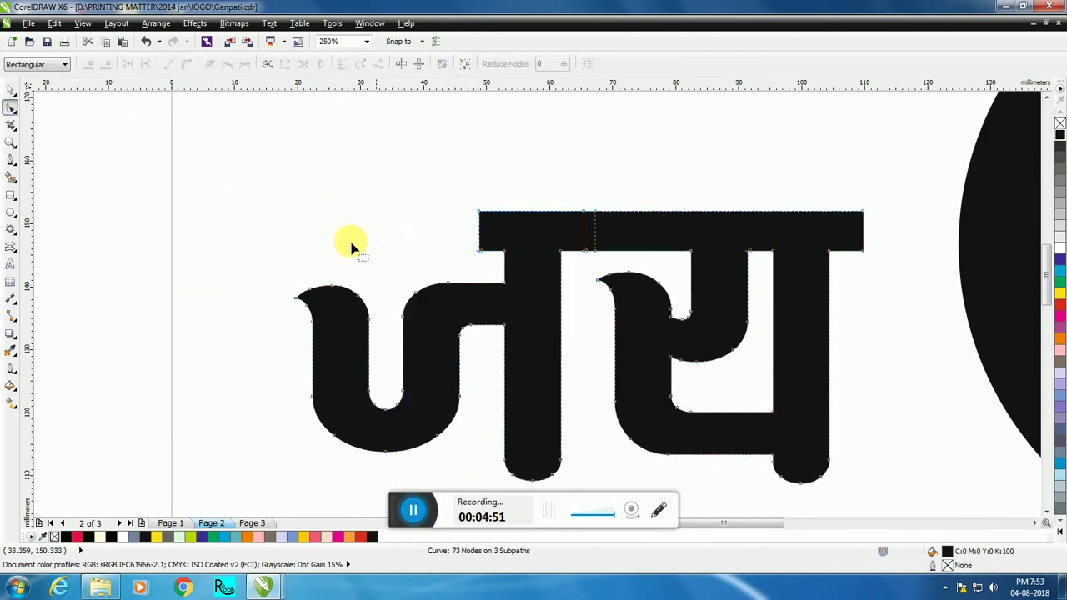
pyautogui.click(11, 164)
pyautogui.click(269, 258)
pyautogui.click(176, 237)
pyautogui.moveTo(277, 286); pyautogui.dragTo(322, 399)
pyautogui.click(310, 409)
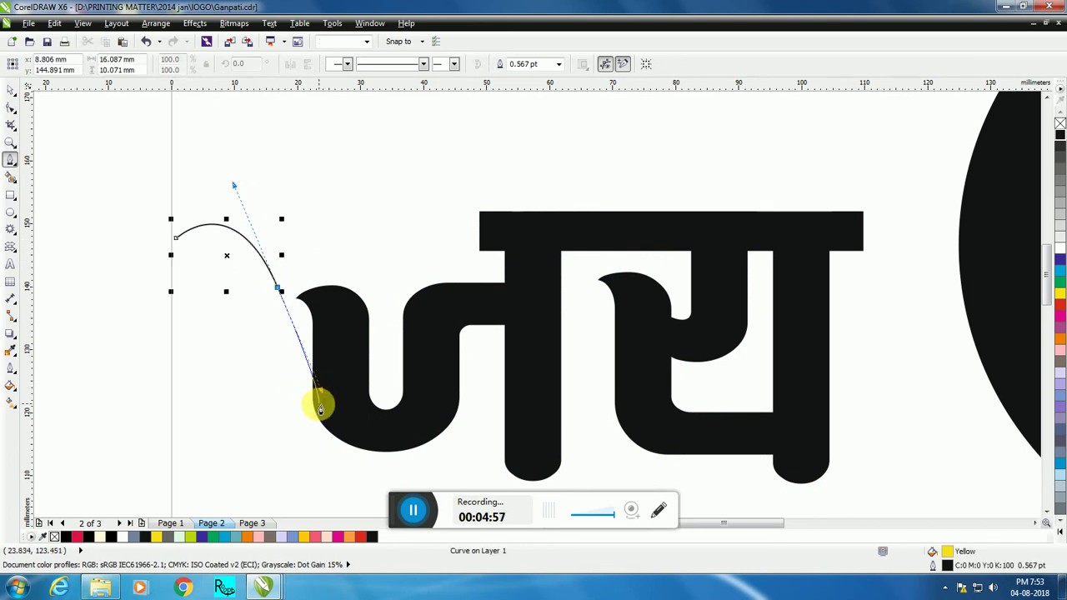
pyautogui.click(360, 407)
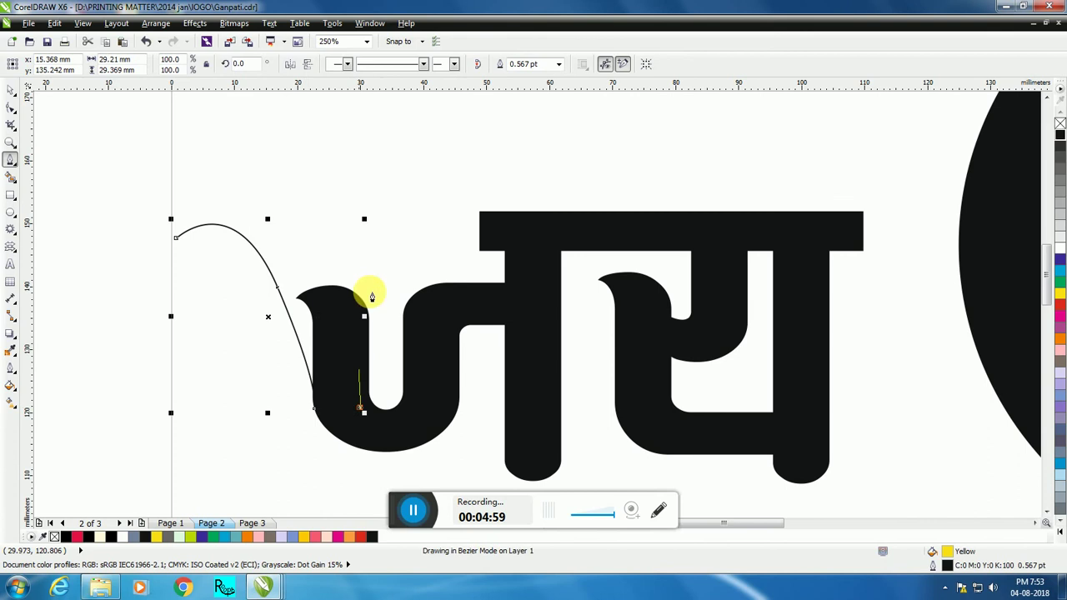
pyautogui.moveTo(177, 243); pyautogui.dragTo(336, 186)
pyautogui.press('Delete')
# Step: Draw a tapered, arched flourish about 31 by 25 mm beside the ज's left stroke and fill it black
pyautogui.click(116, 316)
pyautogui.moveTo(222, 293); pyautogui.dragTo(274, 321)
pyautogui.click(281, 413)
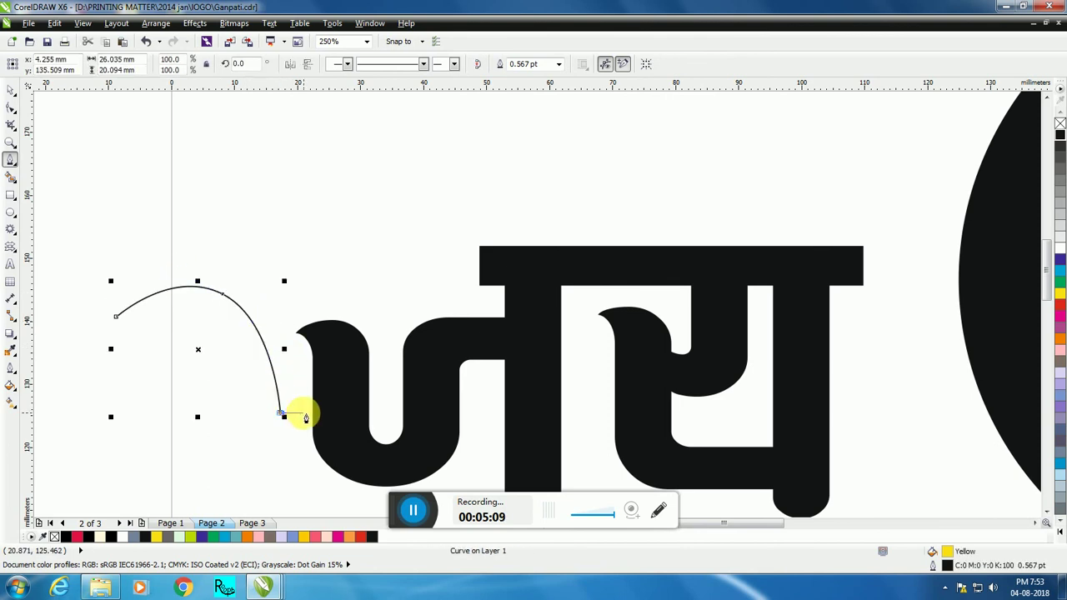
pyautogui.moveTo(311, 412); pyautogui.dragTo(312, 413)
pyautogui.moveTo(116, 316); pyautogui.dragTo(303, 143)
pyautogui.click(371, 537)
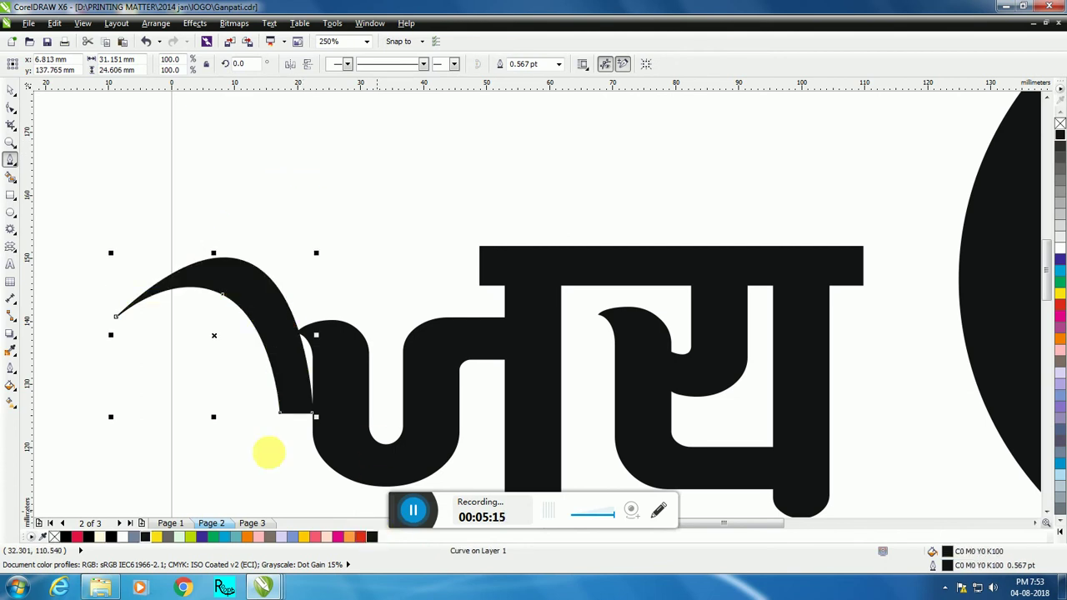
# Step: Move the flourish onto the ज's left stroke, match its base to the stroke's width and reshape its outer curve
pyautogui.click(10, 90)
pyautogui.moveTo(268, 319); pyautogui.dragTo(320, 324)
pyautogui.click(11, 109)
pyautogui.click(337, 416)
pyautogui.moveTo(337, 422); pyautogui.dragTo(401, 157)
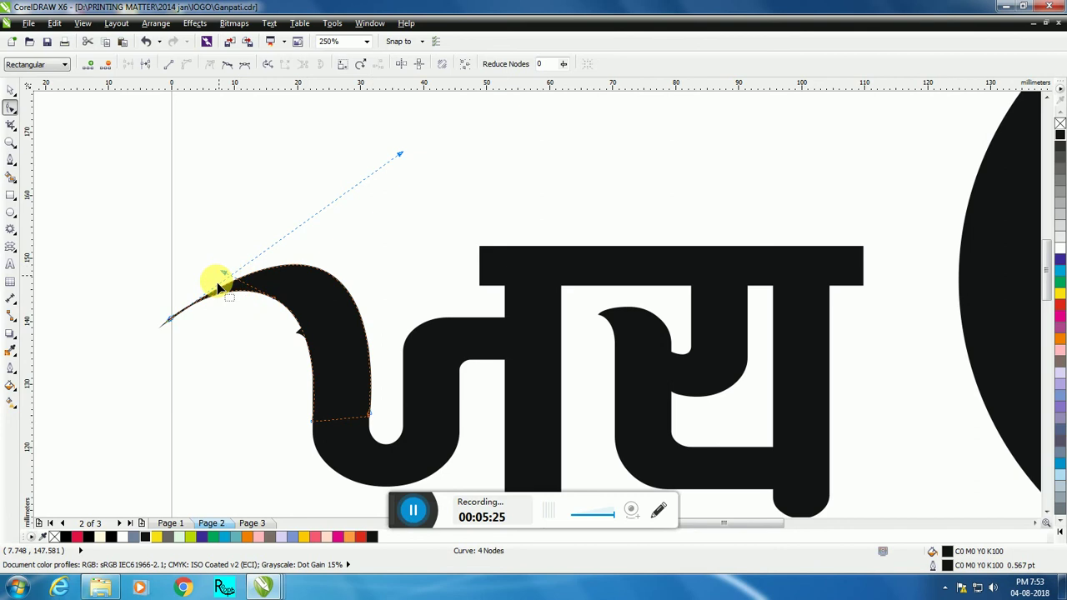
# Step: Steepen the flourish's outer arch near the tip and lower its inner curve to thicken the shape
pyautogui.moveTo(225, 274); pyautogui.dragTo(232, 285)
pyautogui.click(171, 316)
pyautogui.moveTo(400, 155); pyautogui.dragTo(385, 138)
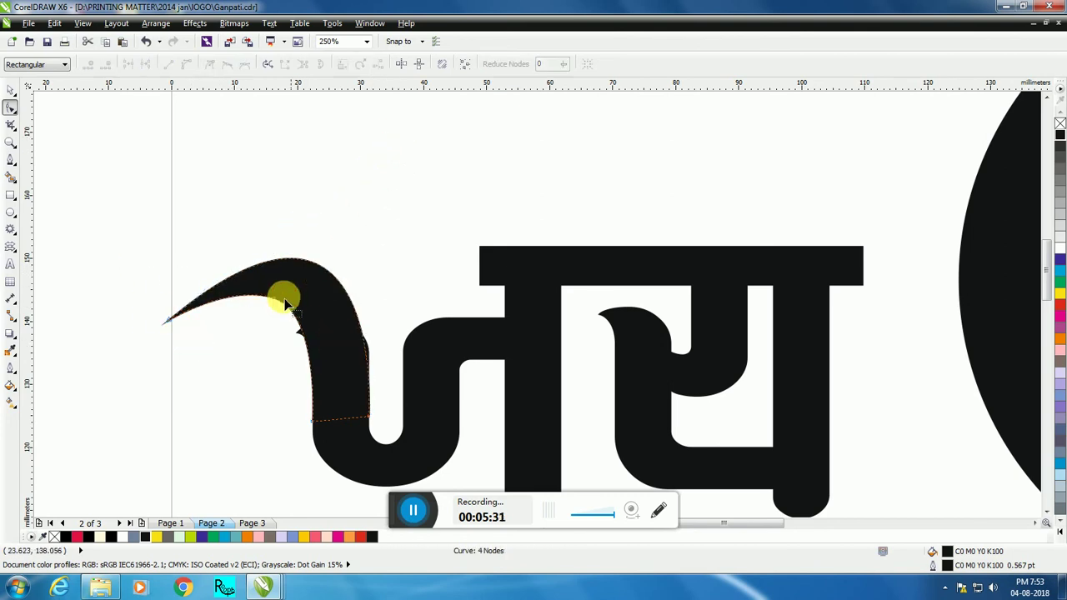
pyautogui.moveTo(275, 293); pyautogui.dragTo(275, 311)
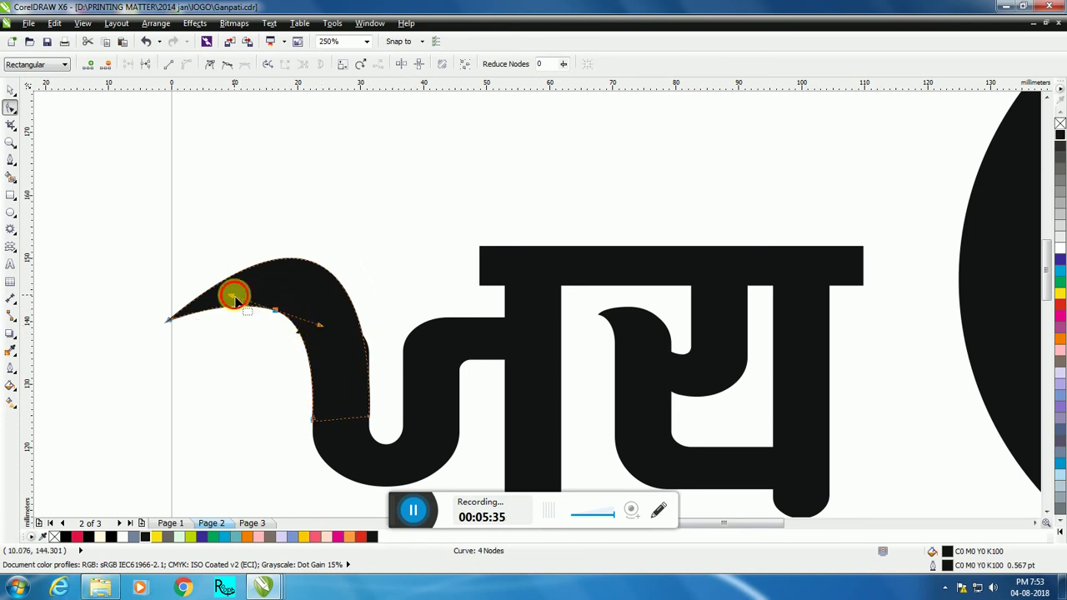
pyautogui.moveTo(236, 307); pyautogui.dragTo(282, 331)
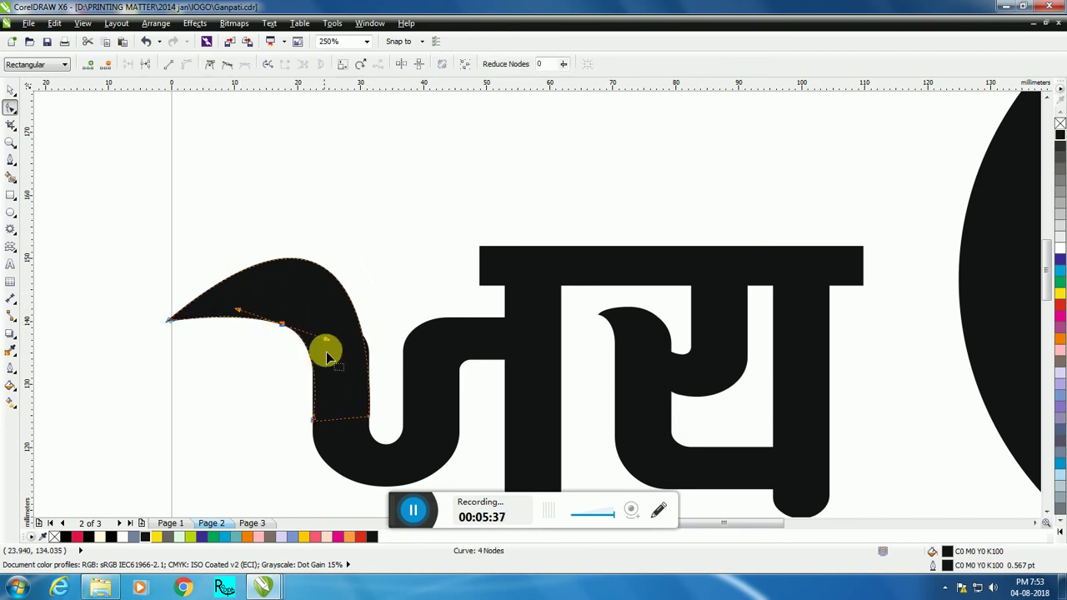
# Step: Raise the flourish's pointed tip about 3 mm and bend its inner curve smoothly into the ज stroke
pyautogui.click(170, 321)
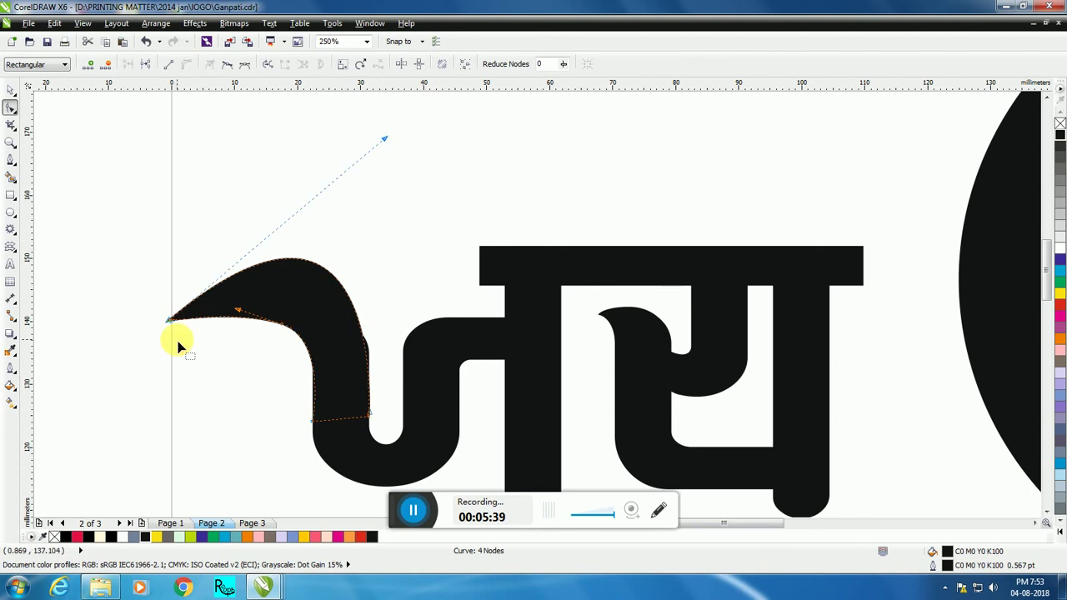
pyautogui.moveTo(170, 319); pyautogui.dragTo(163, 302)
pyautogui.moveTo(380, 122); pyautogui.dragTo(406, 141)
pyautogui.click(242, 310)
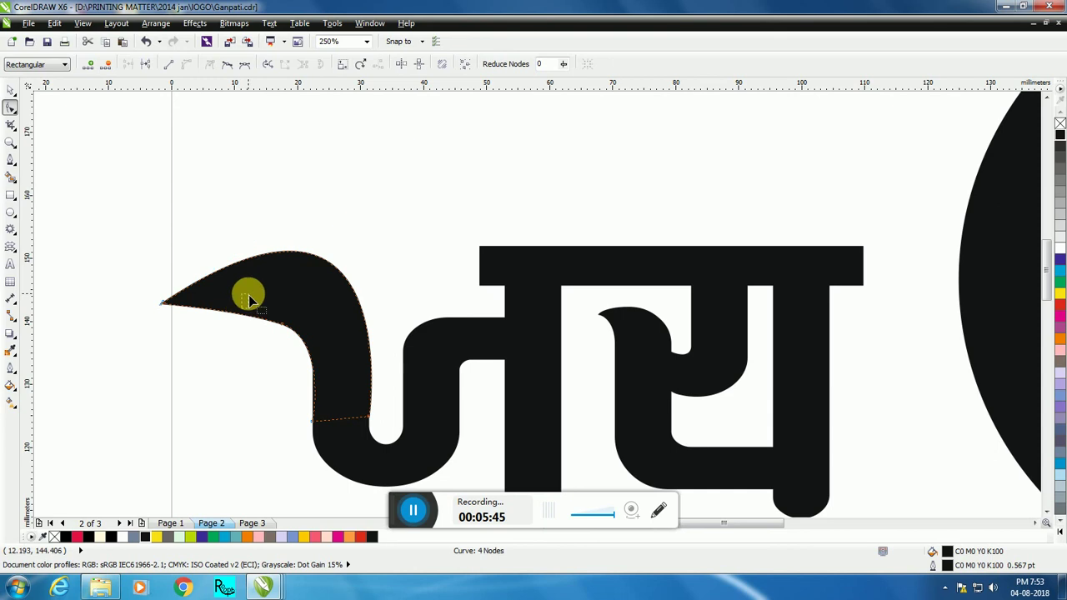
pyautogui.moveTo(326, 338); pyautogui.dragTo(331, 360)
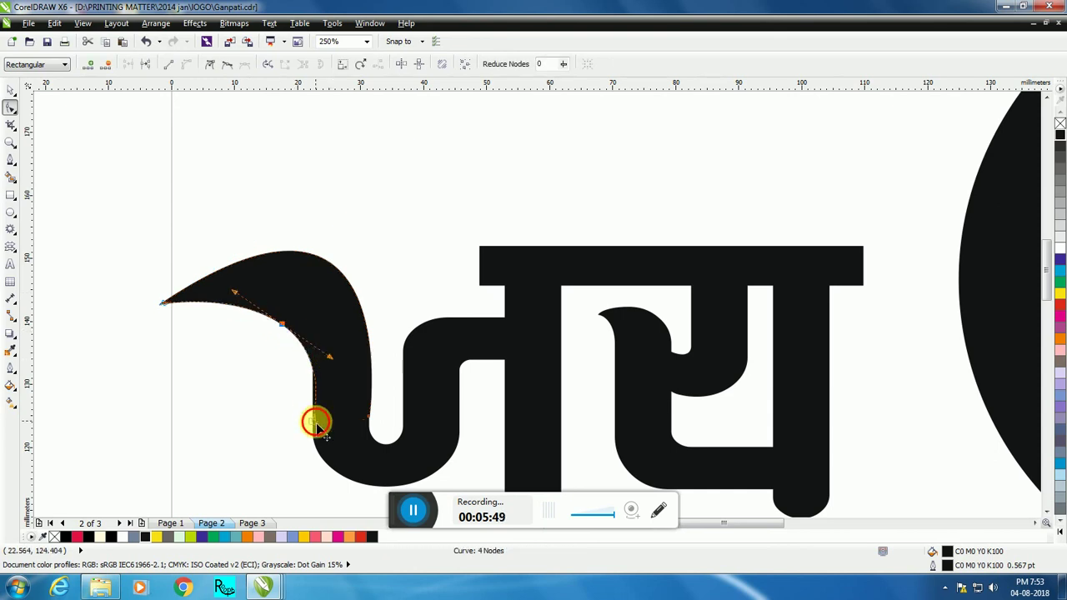
pyautogui.moveTo(326, 364); pyautogui.dragTo(331, 360)
pyautogui.click(10, 89)
pyautogui.click(303, 128)
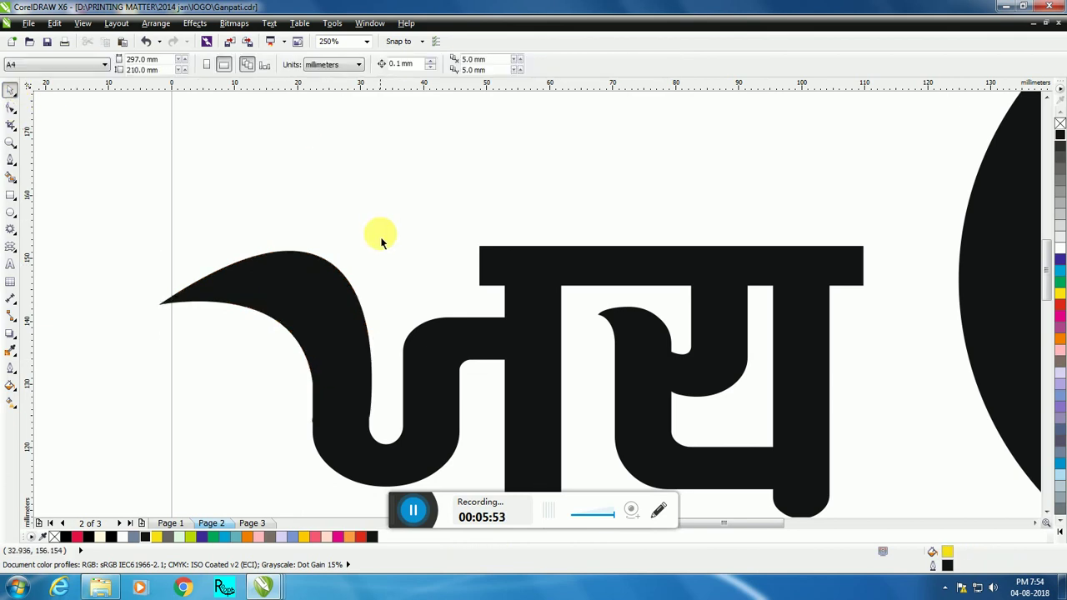
# Step: Flatten the flourish's outer arch so the shape is about 33.2 by 25.7 mm
pyautogui.scroll(-2, 380, 231)
pyautogui.click(341, 248)
pyautogui.scroll(2, 305, 229)
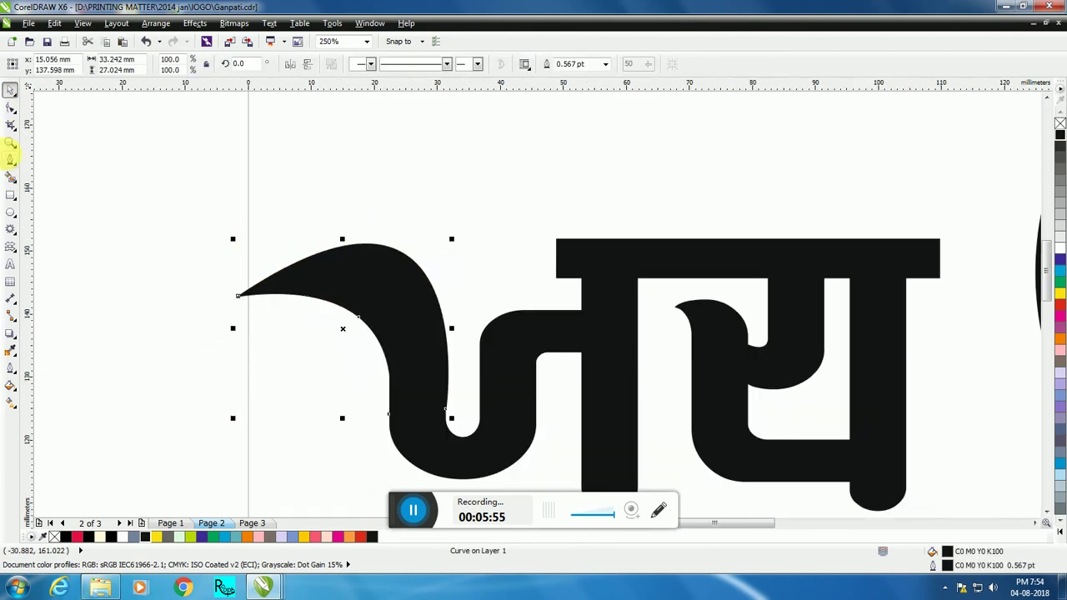
pyautogui.click(11, 108)
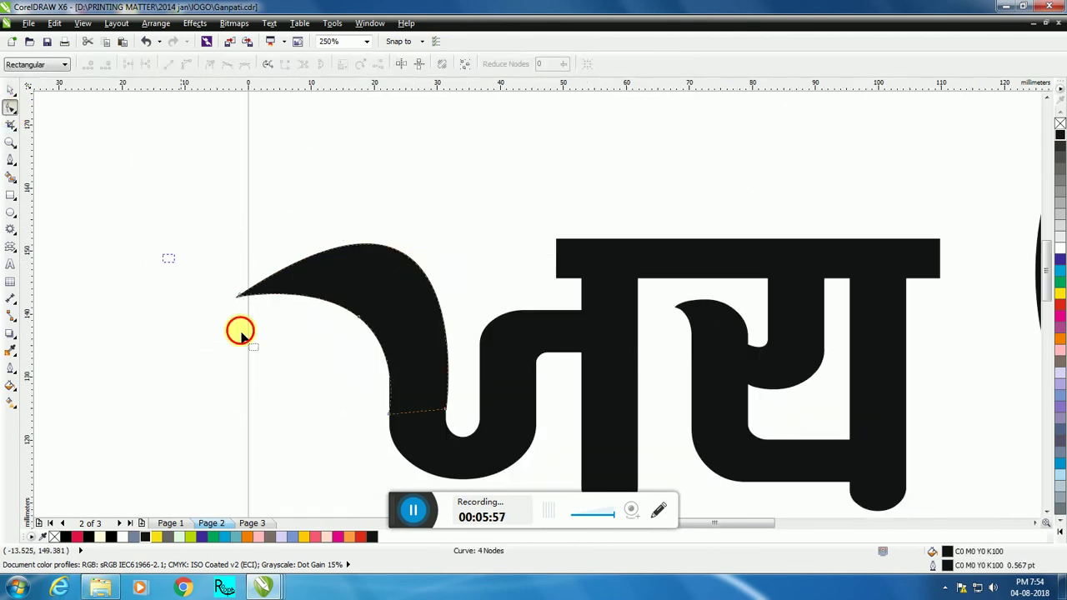
pyautogui.moveTo(479, 140)
pyautogui.mouseDown()
pyautogui.moveTo(468, 162)
pyautogui.moveTo(478, 155)
pyautogui.mouseUp()
pyautogui.click(12, 90)
pyautogui.click(463, 289)
pyautogui.scroll(-1, 465, 288)
pyautogui.click(322, 219)
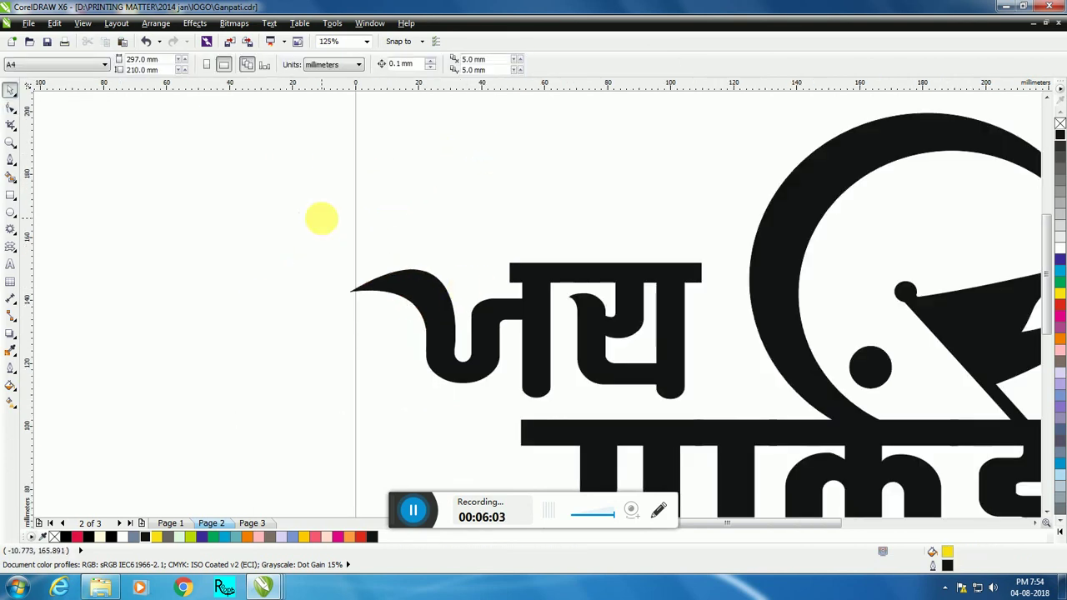
# Step: Shift the flourish's inner bend node towards the stroke and steepen its handles to slim the neck
pyautogui.scroll(1, 423, 307)
pyautogui.click(420, 307)
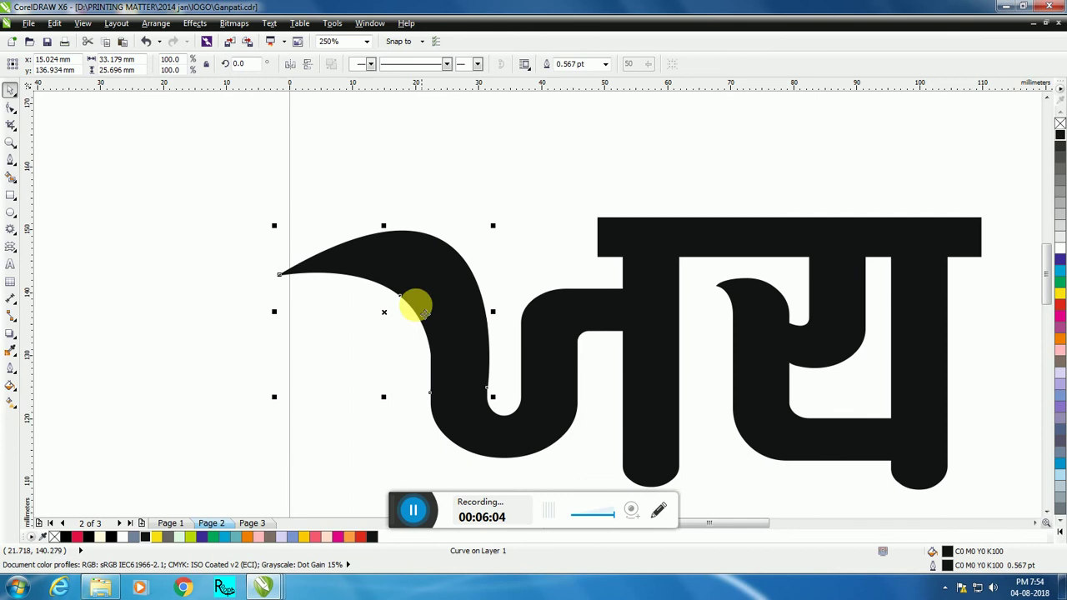
pyautogui.click(10, 106)
pyautogui.scroll(1, 400, 297)
pyautogui.click(469, 301)
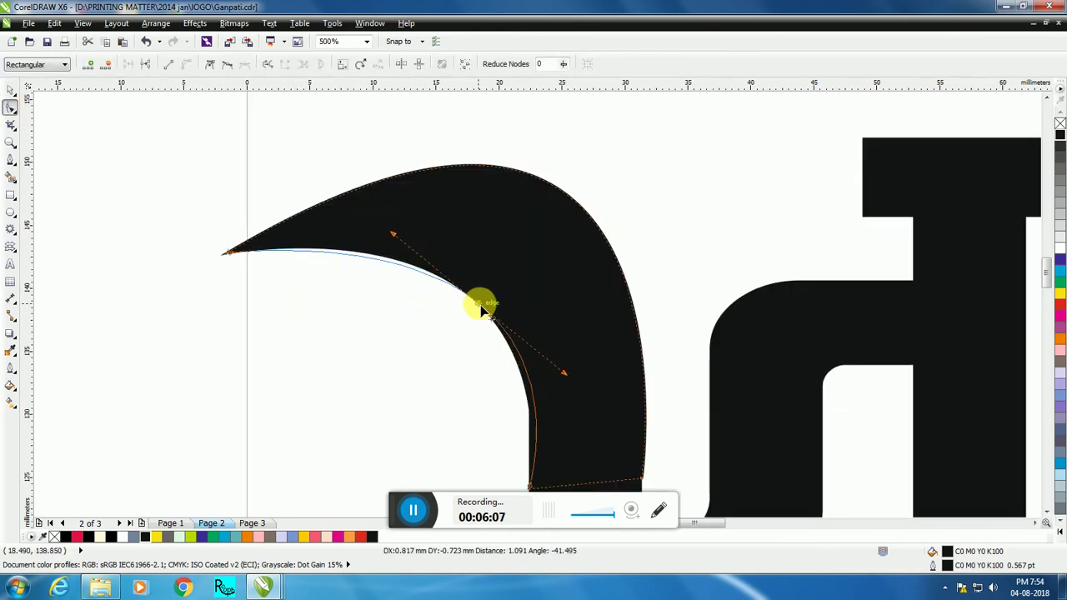
pyautogui.moveTo(479, 304); pyautogui.dragTo(554, 375)
pyautogui.moveTo(495, 283); pyautogui.dragTo(503, 303)
pyautogui.moveTo(562, 399); pyautogui.dragTo(537, 410)
pyautogui.moveTo(505, 304); pyautogui.dragTo(505, 309)
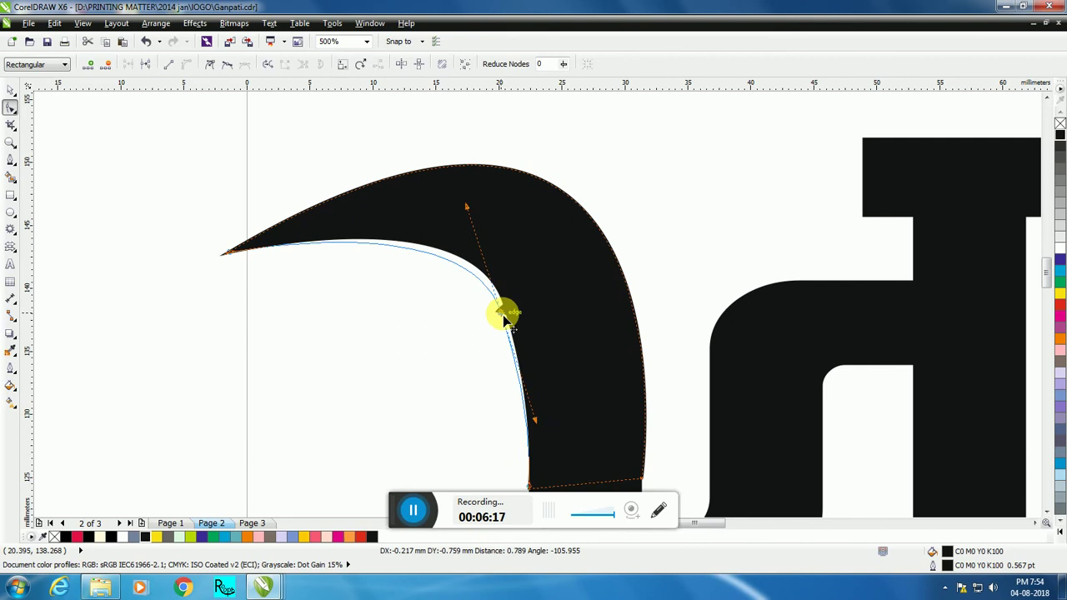
# Step: Narrow the flourish to 98.5% of its width, about 32.7 mm
pyautogui.scroll(-4, 417, 305)
pyautogui.click(10, 90)
pyautogui.click(381, 250)
pyautogui.click(453, 311)
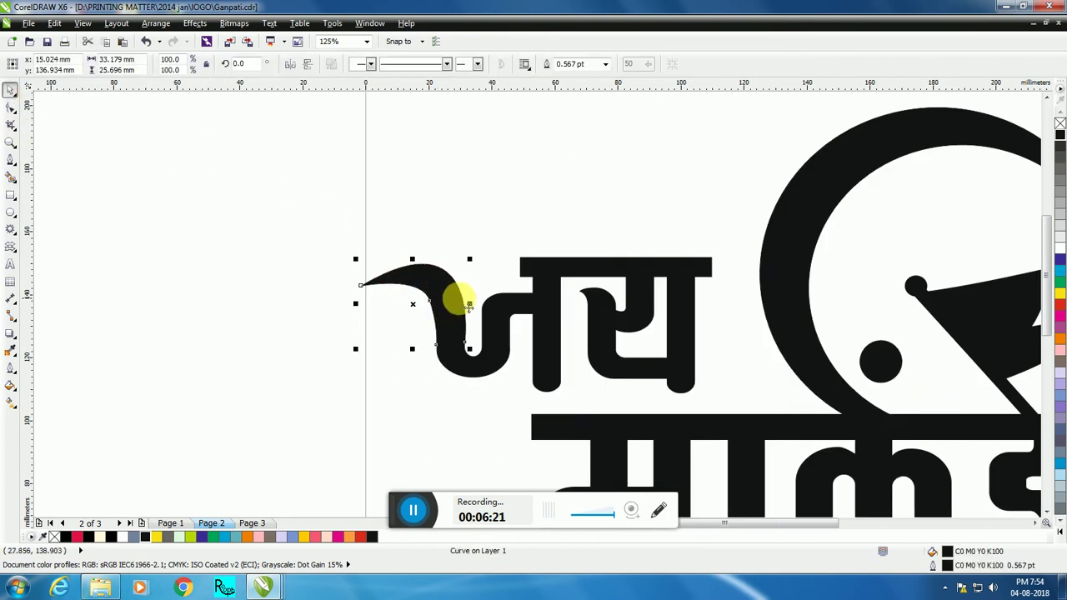
pyautogui.scroll(2, 471, 308)
pyautogui.moveTo(476, 309); pyautogui.dragTo(473, 309)
# Step: Nudge the flourish about 0.5 mm right and 0.5 mm down to align its base with the ज stroke
pyautogui.press('Right')
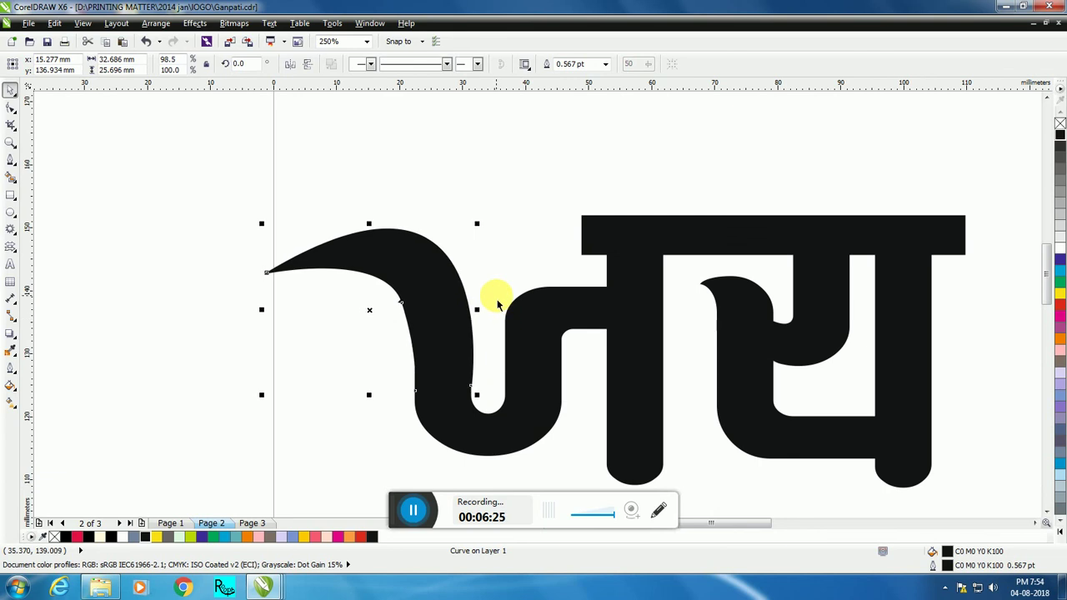
pyautogui.press('Down')
pyautogui.press('Down')
pyautogui.press('Down')
pyautogui.press('Down')
pyautogui.press('Down')
pyautogui.click(489, 271)
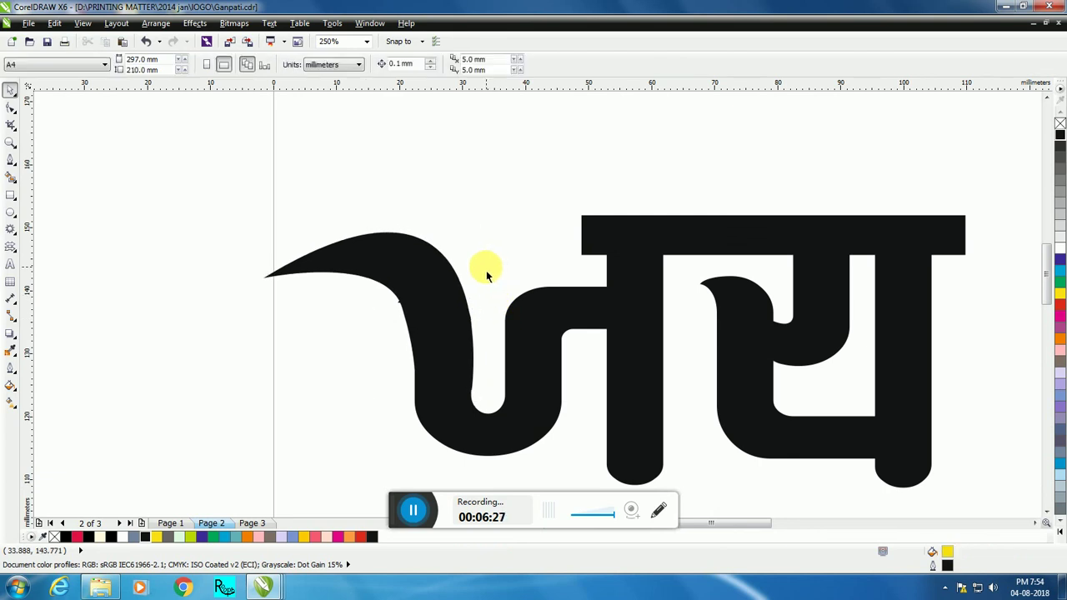
# Step: Lower the flourish's pointed tip and lift its outer arch with a steeper, shorter tip handle
pyautogui.scroll(-1, 485, 272)
pyautogui.scroll(2, 475, 291)
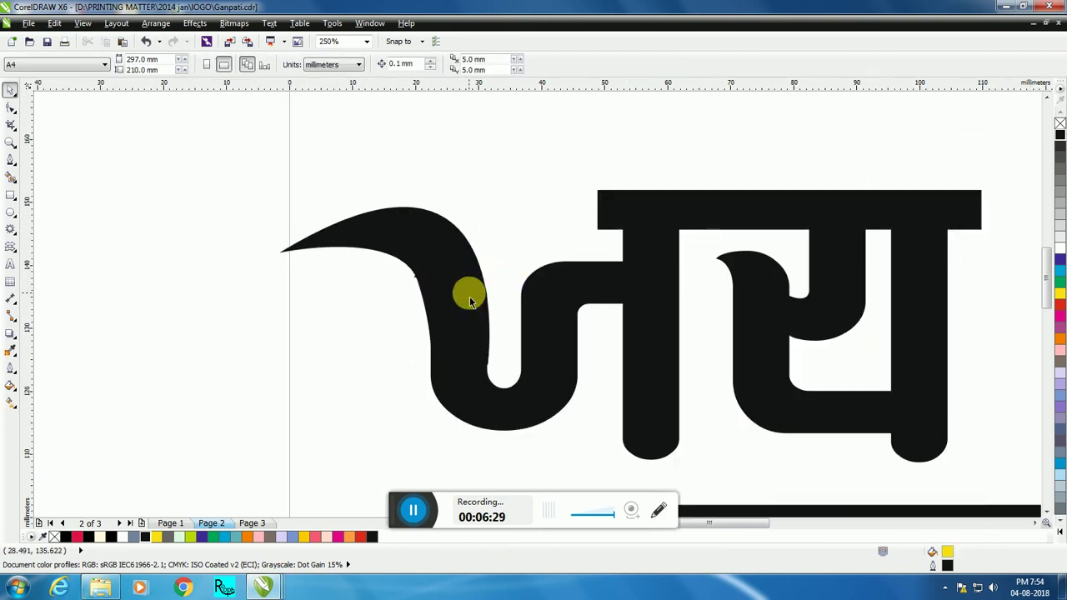
pyautogui.click(471, 302)
pyautogui.click(10, 109)
pyautogui.moveTo(247, 207); pyautogui.dragTo(336, 276)
pyautogui.scroll(1, 495, 108)
pyautogui.moveTo(176, 198); pyautogui.dragTo(359, 353)
pyautogui.moveTo(284, 279); pyautogui.dragTo(288, 293)
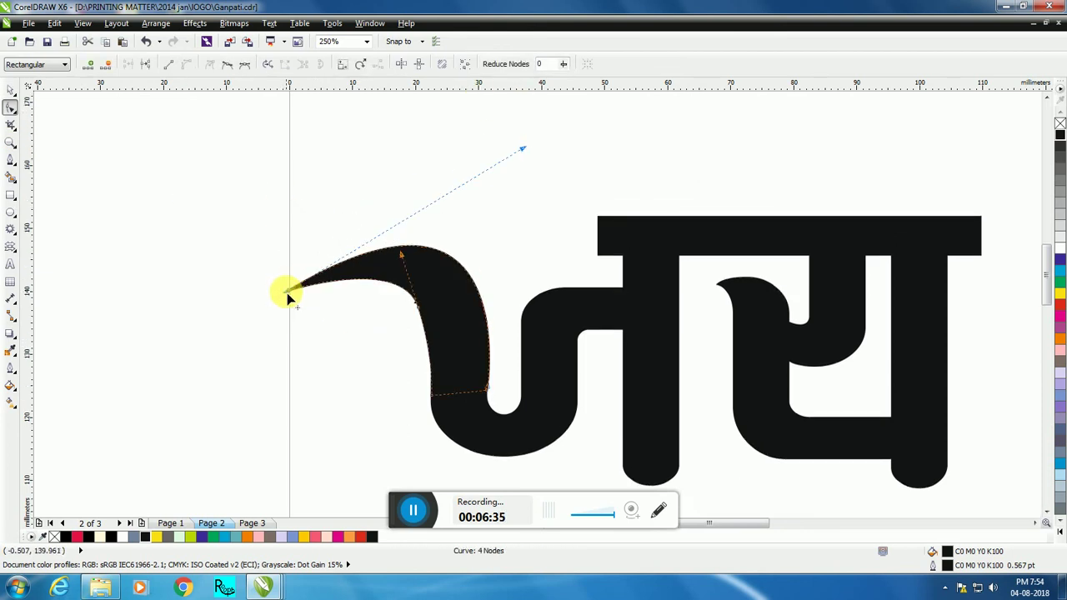
pyautogui.moveTo(522, 151); pyautogui.dragTo(502, 123)
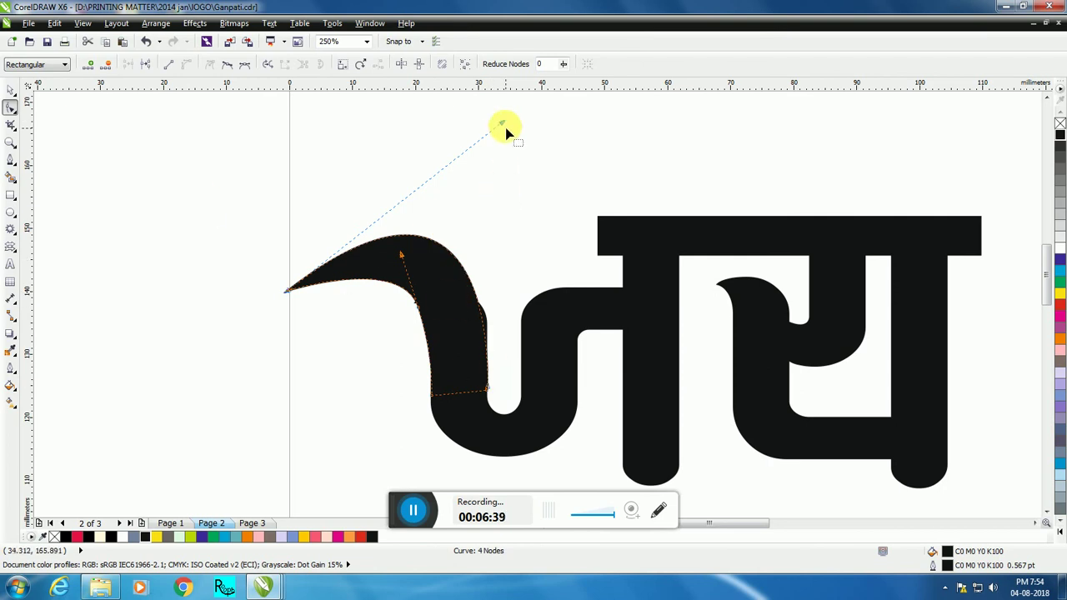
# Step: Fine-tune the flourish's inner bend and ease its outer arch to meet the edge of the ज stroke
pyautogui.click(419, 301)
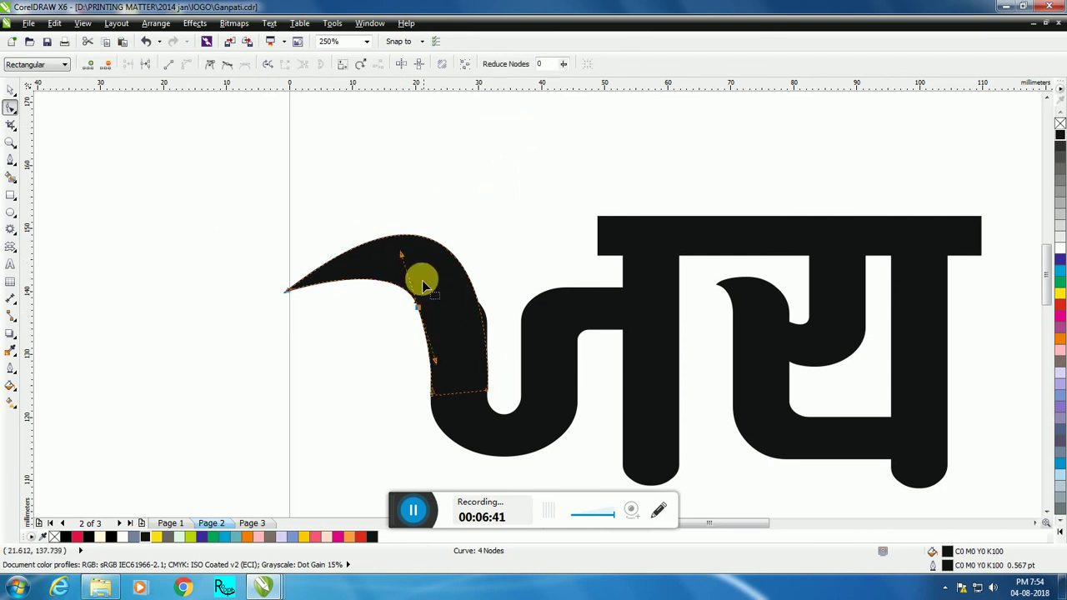
pyautogui.moveTo(404, 259); pyautogui.dragTo(397, 255)
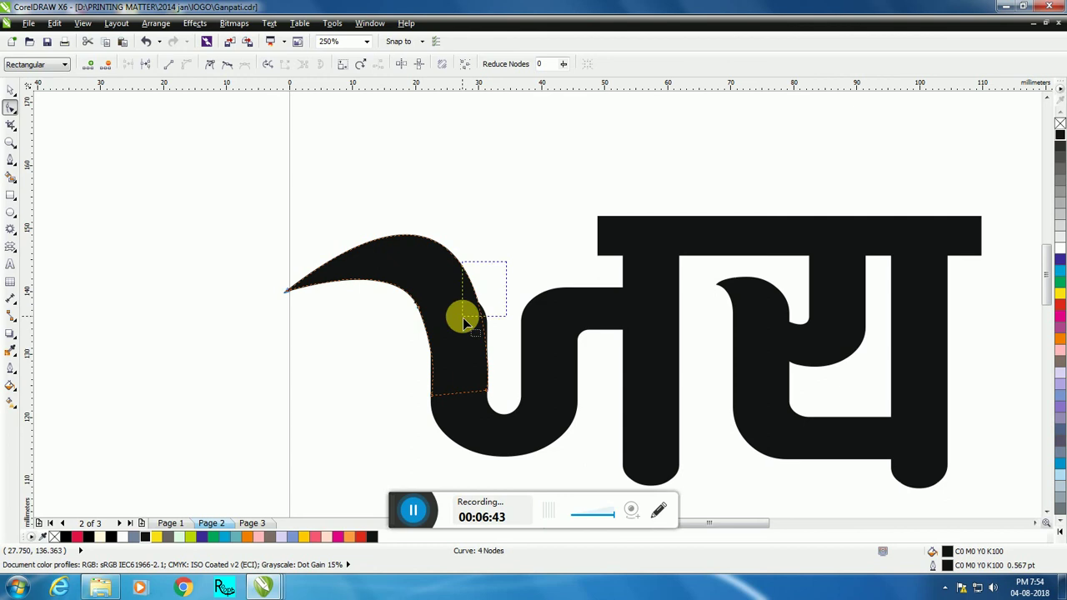
pyautogui.click(493, 375)
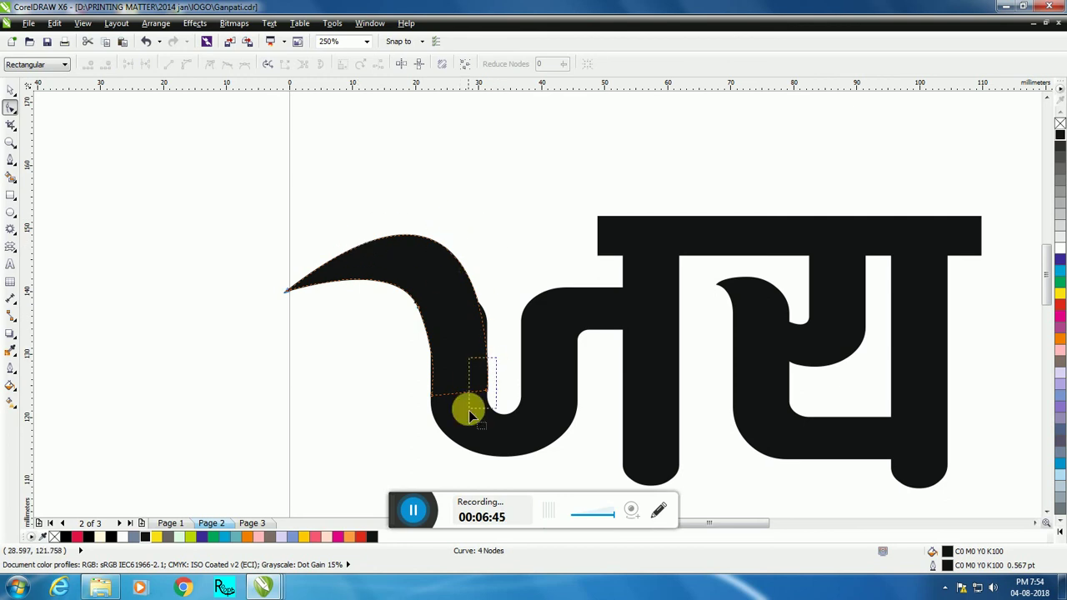
pyautogui.moveTo(511, 131); pyautogui.dragTo(479, 407)
pyautogui.moveTo(503, 123); pyautogui.dragTo(516, 129)
pyautogui.click(11, 89)
pyautogui.click(323, 190)
# Step: Rotate the flourish slightly so its pointed tip lifts
pyautogui.scroll(-5, 458, 333)
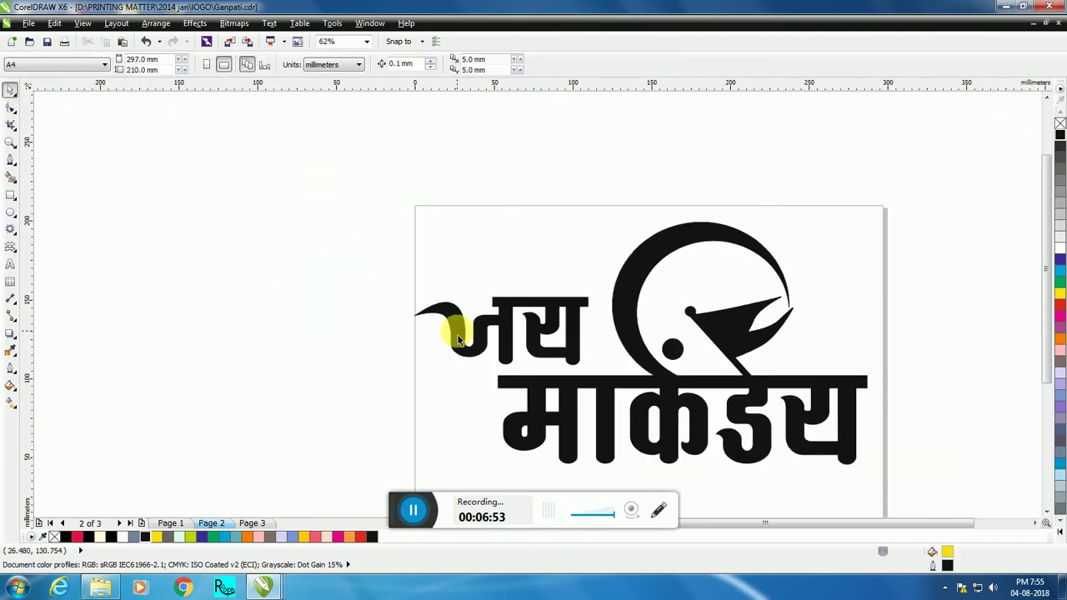
pyautogui.scroll(3, 458, 335)
pyautogui.click(457, 335)
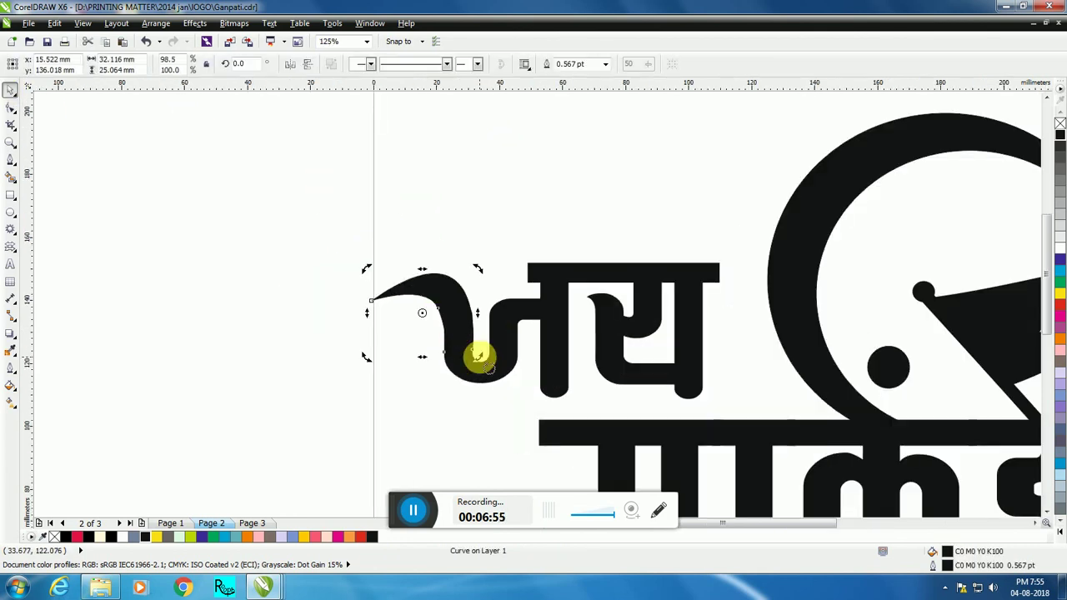
pyautogui.moveTo(475, 357); pyautogui.dragTo(476, 353)
# Step: Select the flourish together with the जय letters and merge them into a single curve
pyautogui.click(488, 265)
pyautogui.click(443, 338)
pyautogui.keyDown('shift'); pyautogui.click(483, 378); pyautogui.keyUp('shift')
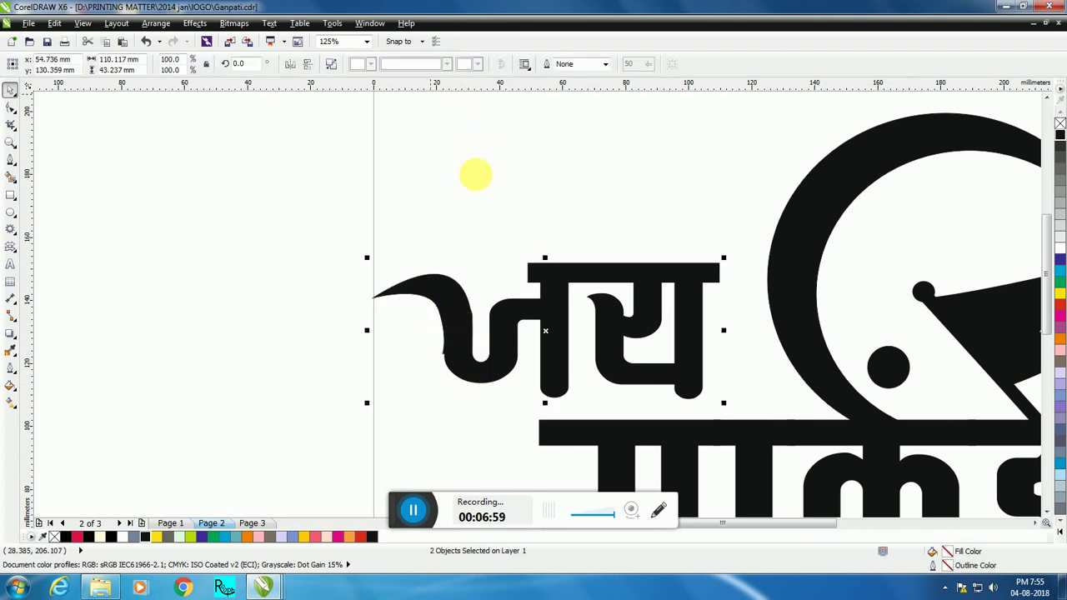
pyautogui.click(479, 179)
pyautogui.click(505, 325)
pyautogui.scroll(-1, 441, 290)
pyautogui.click(448, 369)
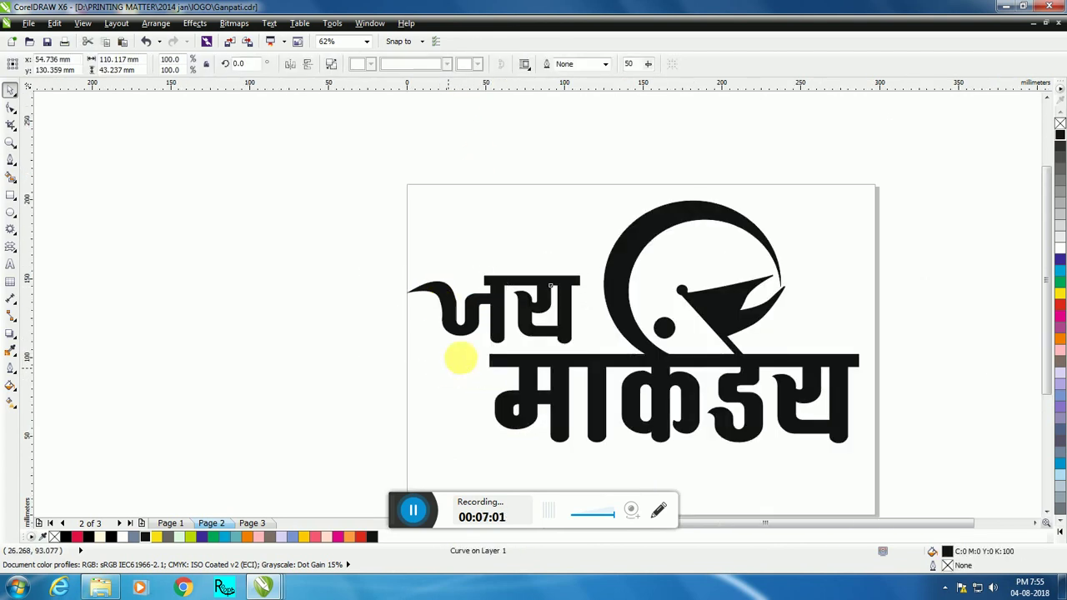
# Step: Import the shiva-silhouette-3 picture from Downloads and place it about 72 mm wide in the empty area beside the page
pyautogui.rightClick(202, 251)
pyautogui.click(240, 307)
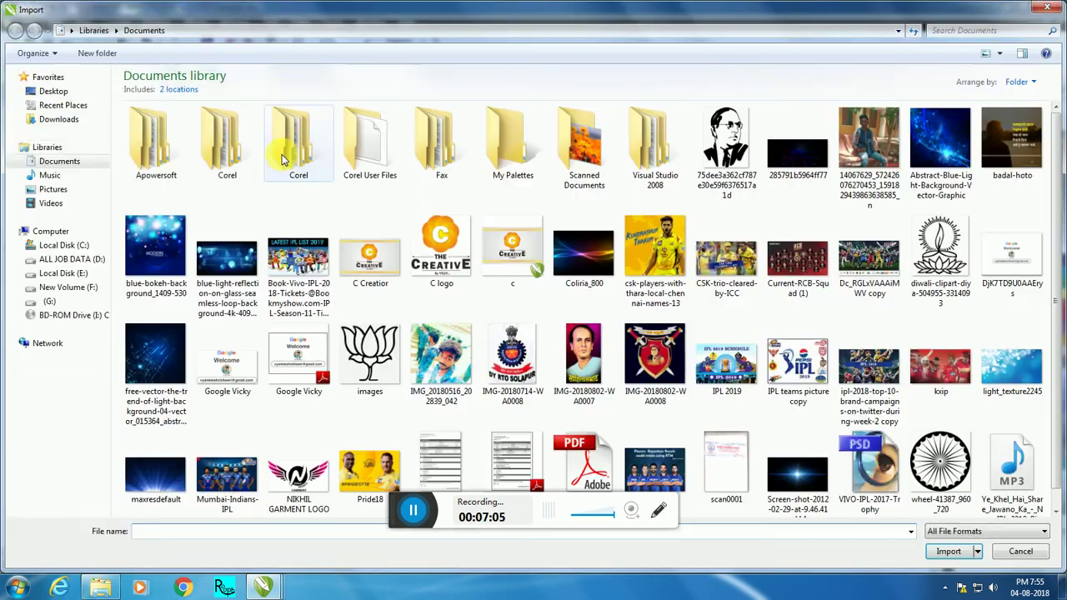
pyautogui.click(81, 106)
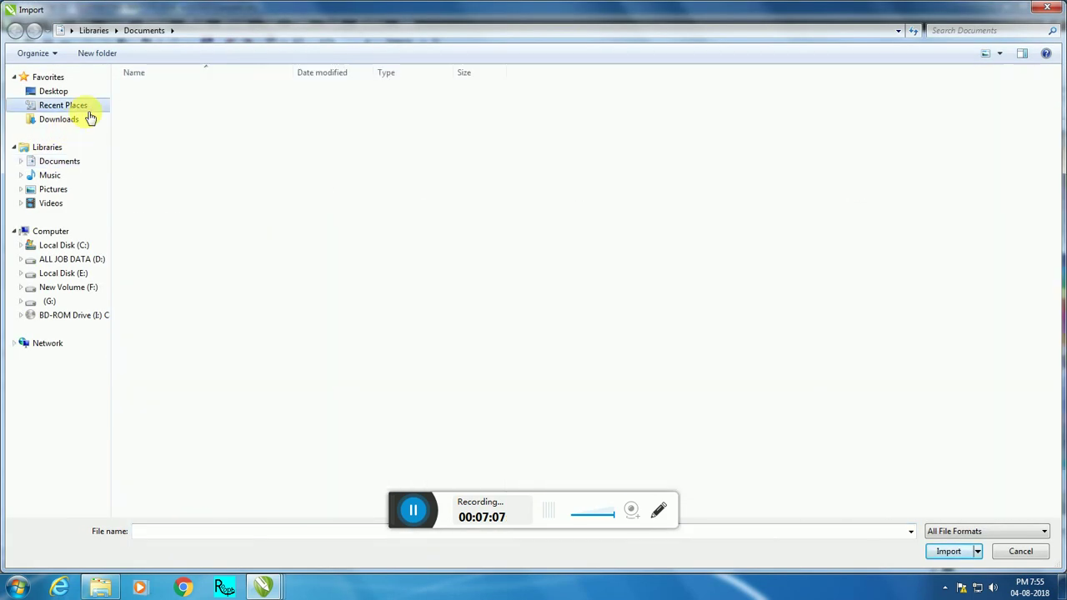
pyautogui.click(81, 119)
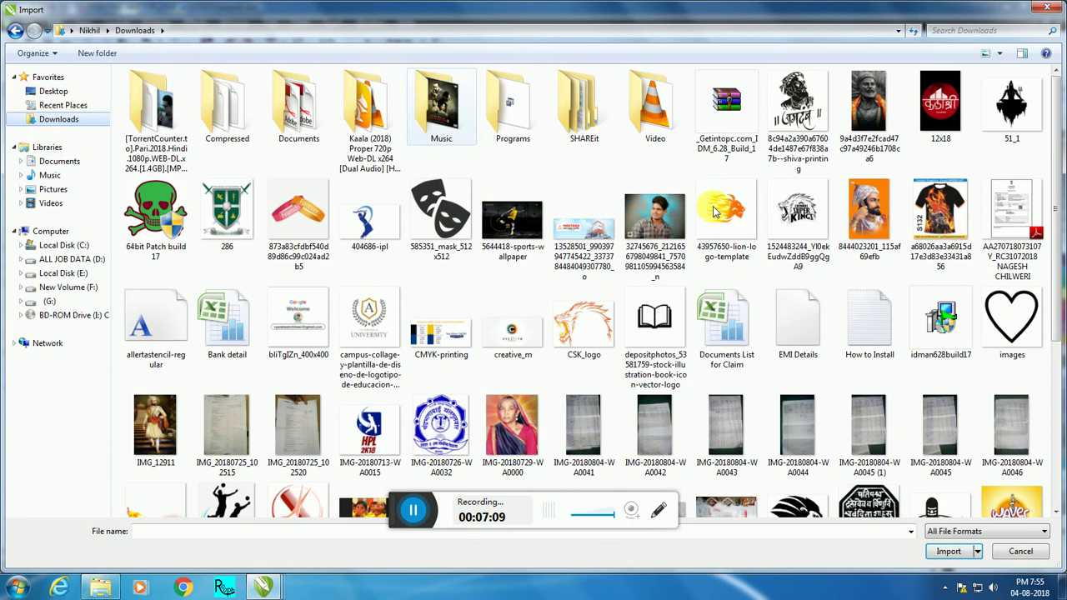
pyautogui.scroll(-5, 1060, 134)
pyautogui.click(940, 215)
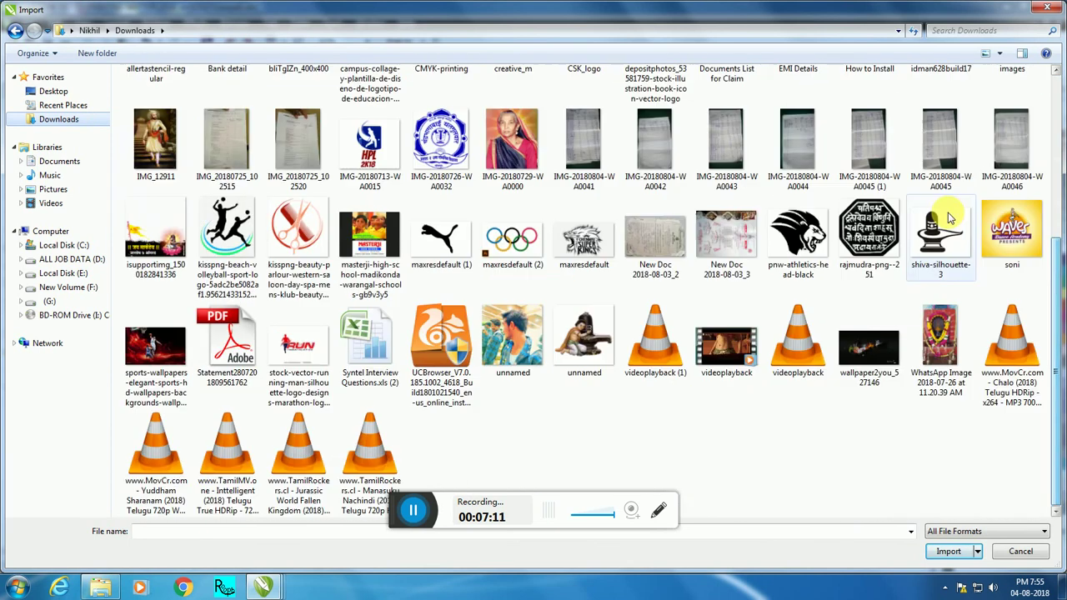
pyautogui.click(948, 551)
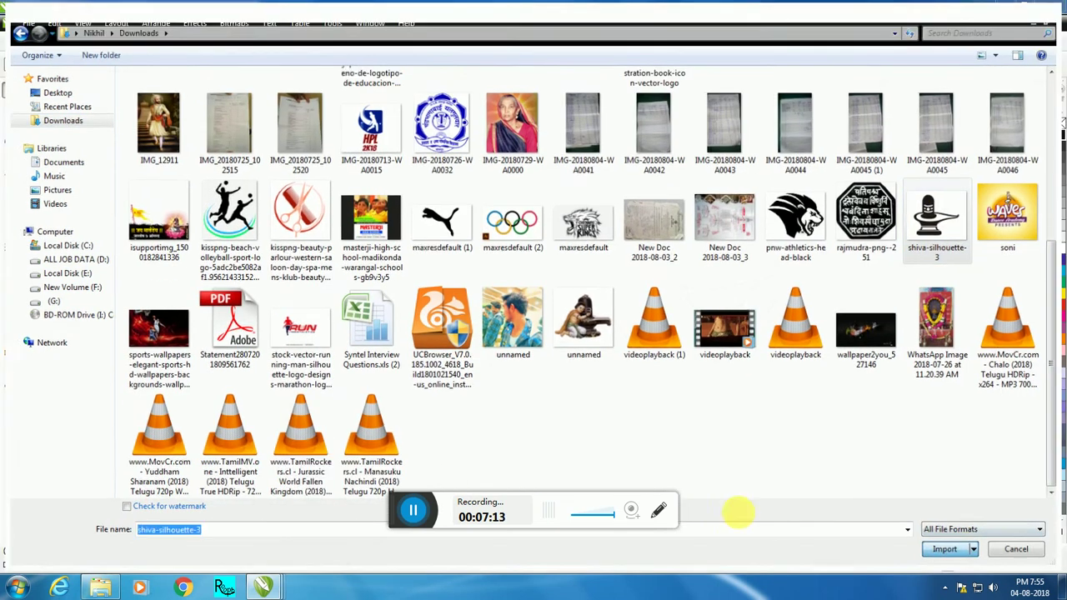
pyautogui.click(409, 316)
# Step: Trace the Shivling bitmap into vector shapes, move the traced copy aside and delete the original picture
pyautogui.click(425, 63)
pyautogui.click(430, 79)
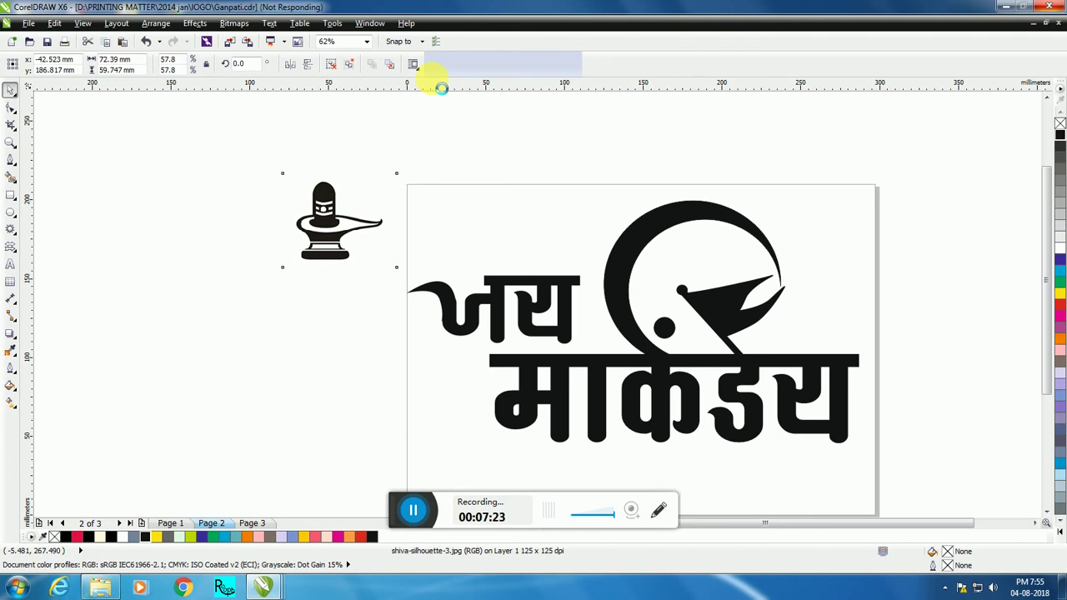
pyautogui.moveTo(341, 206)
pyautogui.mouseDown()
pyautogui.moveTo(323, 310)
pyautogui.moveTo(312, 257)
pyautogui.mouseUp()
pyautogui.click(321, 231)
pyautogui.press('Delete')
# Step: Ungroup the traced Shivling and delete the pedestal pieces below its bowl
pyautogui.rightClick(312, 258)
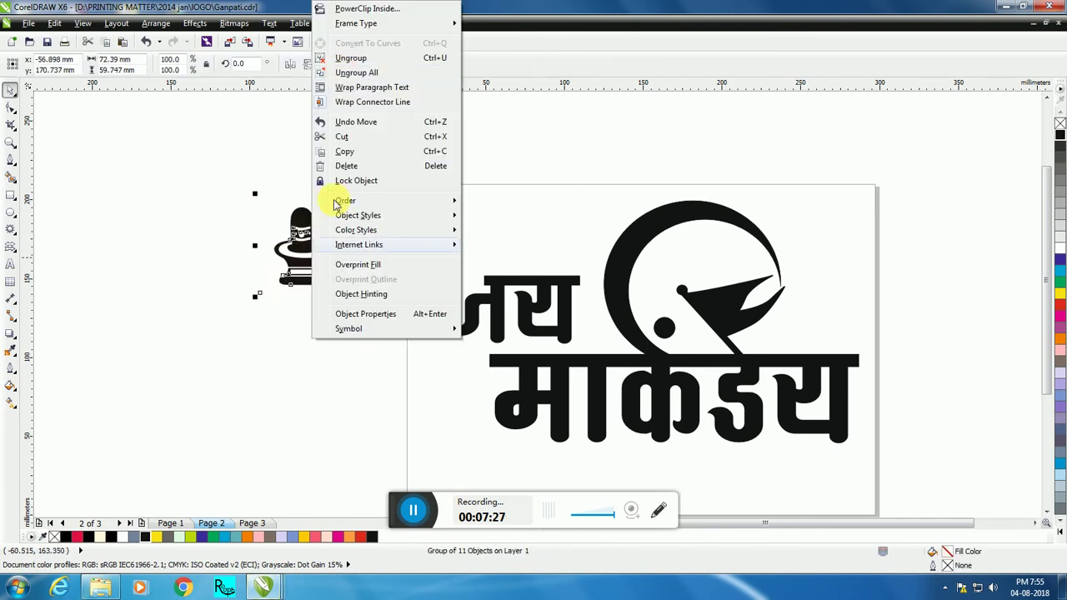
pyautogui.click(347, 65)
pyautogui.click(261, 238)
pyautogui.scroll(2, 283, 267)
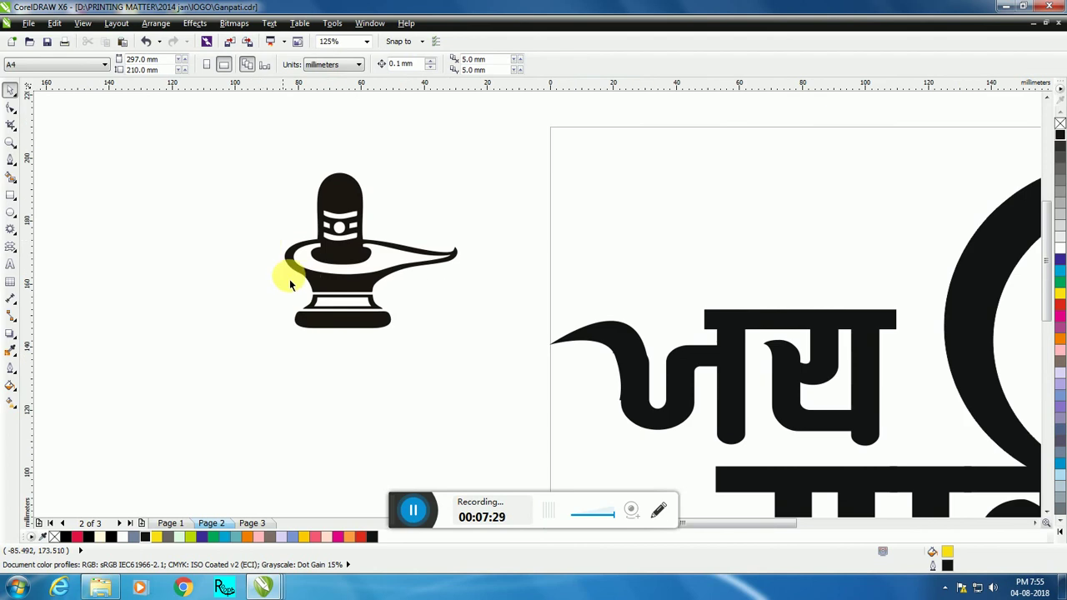
pyautogui.click(379, 321)
pyautogui.press('Delete')
pyautogui.moveTo(258, 286); pyautogui.dragTo(445, 364)
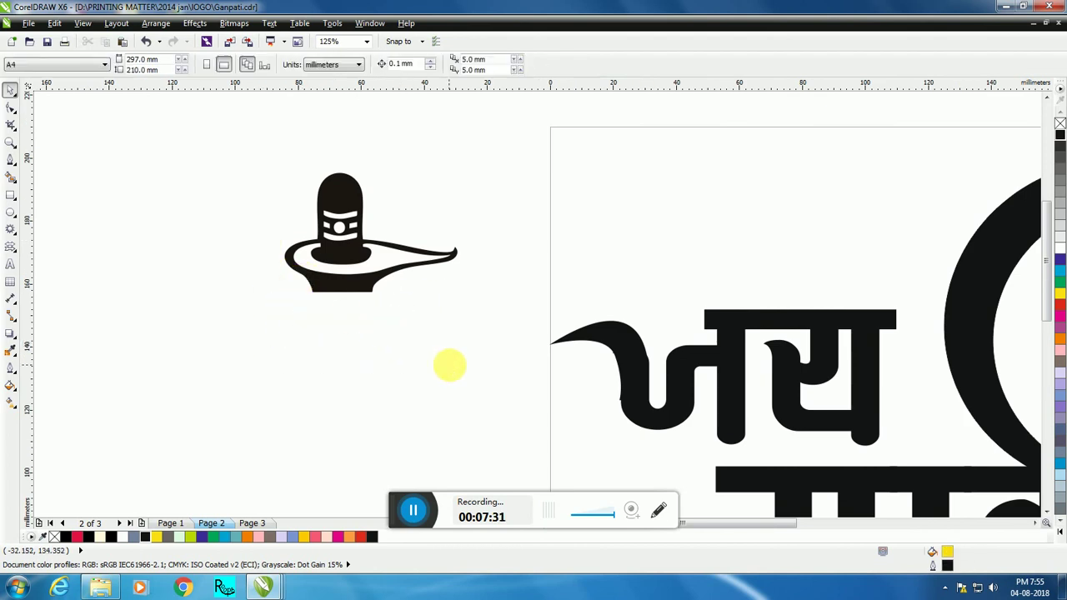
# Step: Select all remaining Shivling pieces and place them on the headline of जय
pyautogui.moveTo(241, 161); pyautogui.dragTo(479, 305)
pyautogui.moveTo(346, 217); pyautogui.dragTo(758, 219)
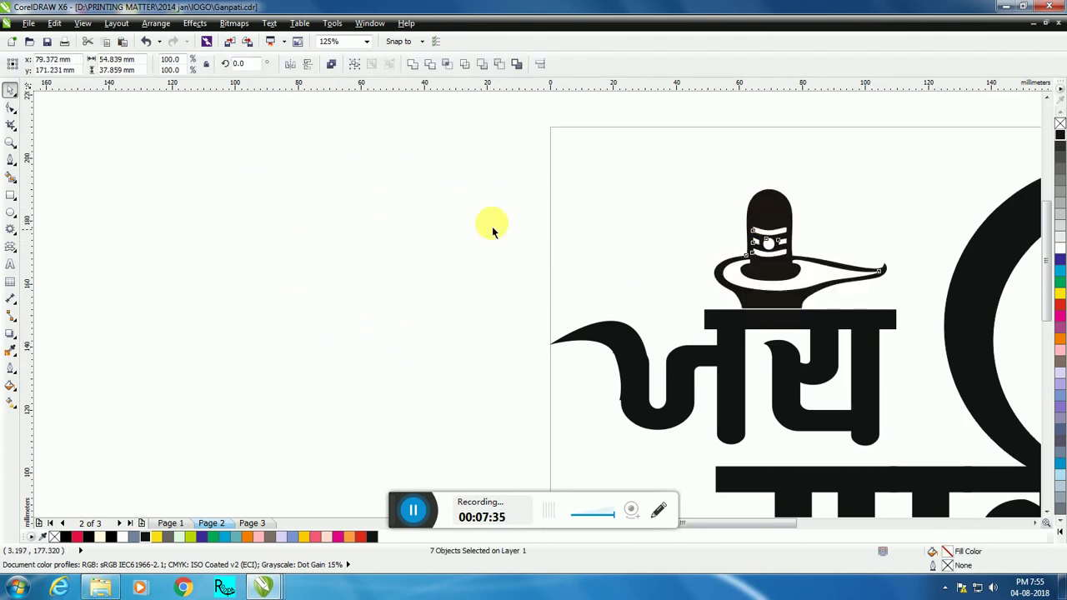
pyautogui.click(491, 222)
pyautogui.scroll(-2, 449, 224)
pyautogui.scroll(2, 560, 245)
pyautogui.scroll(-2, 560, 250)
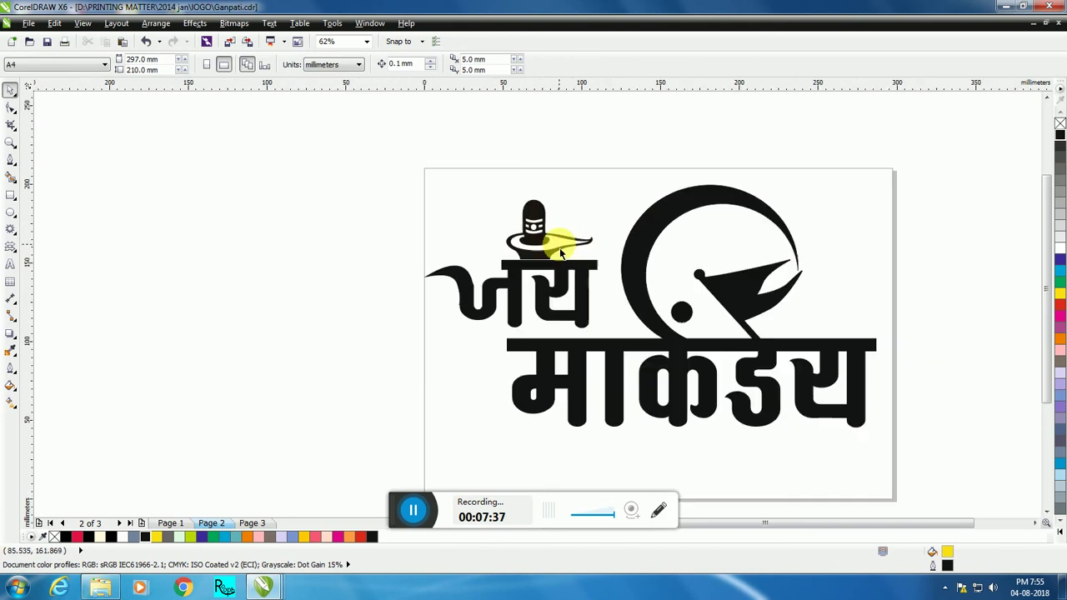
pyautogui.scroll(-2, 638, 357)
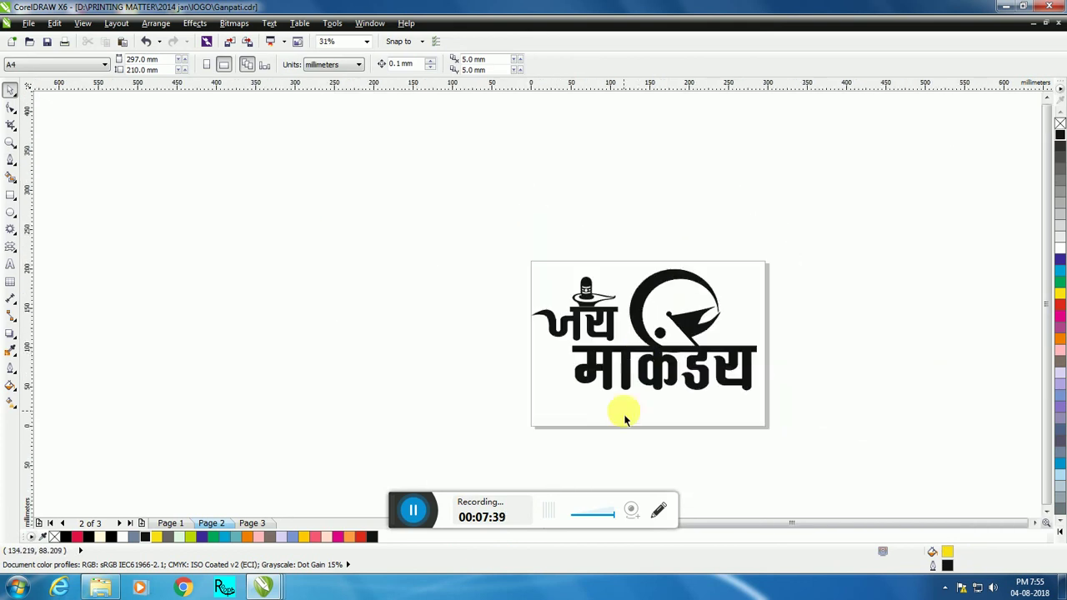
# Step: Draw a rectangle about 12 by 29 mm extending the stem of म downward, filled black with no outline
pyautogui.scroll(2, 621, 405)
pyautogui.scroll(2, 613, 400)
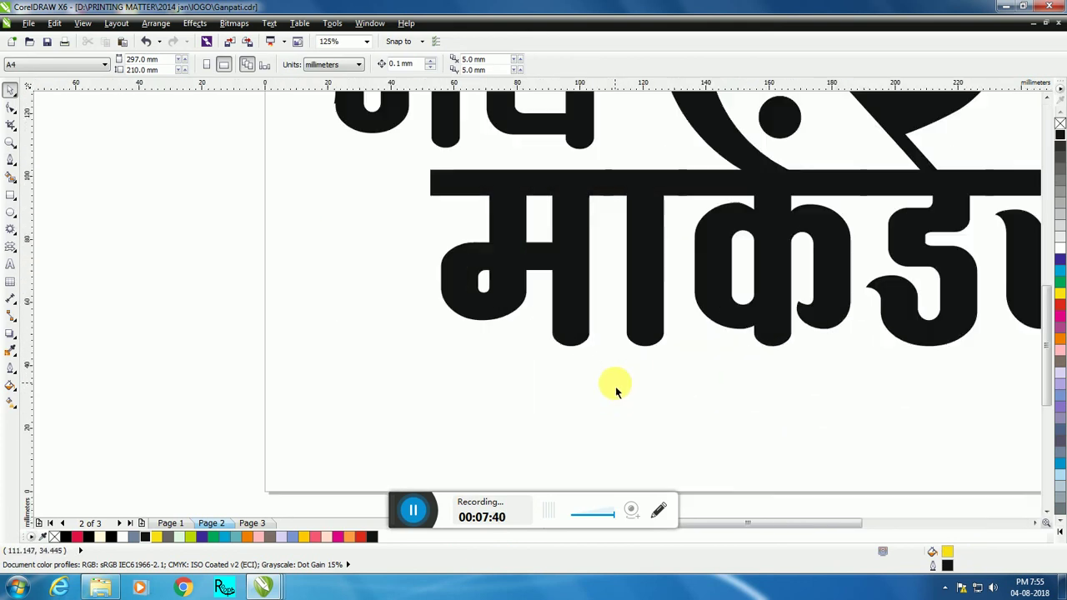
pyautogui.click(12, 160)
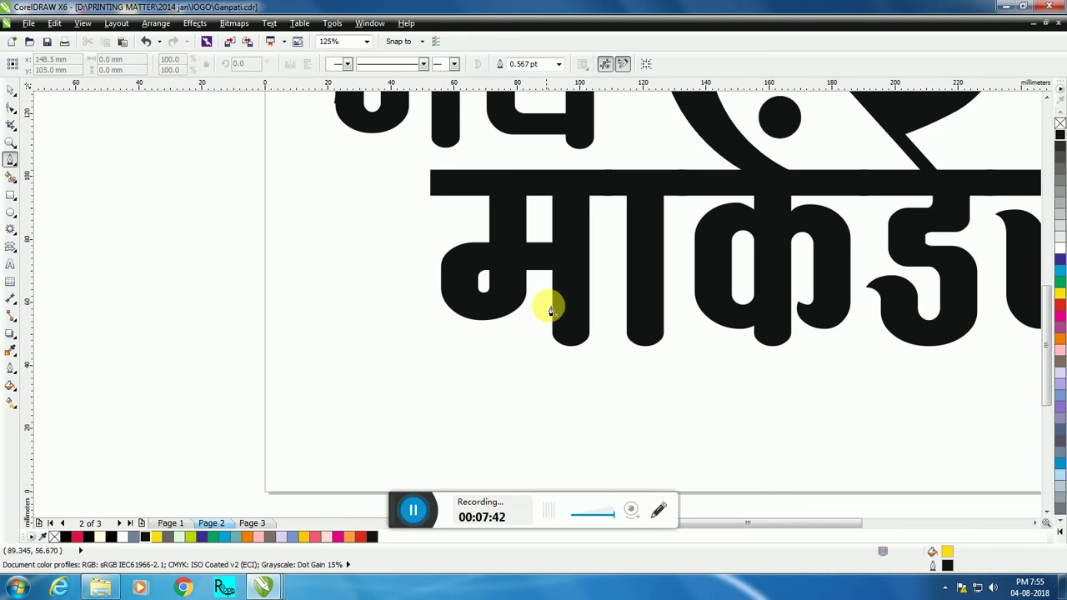
pyautogui.click(10, 193)
pyautogui.scroll(2, 433, 358)
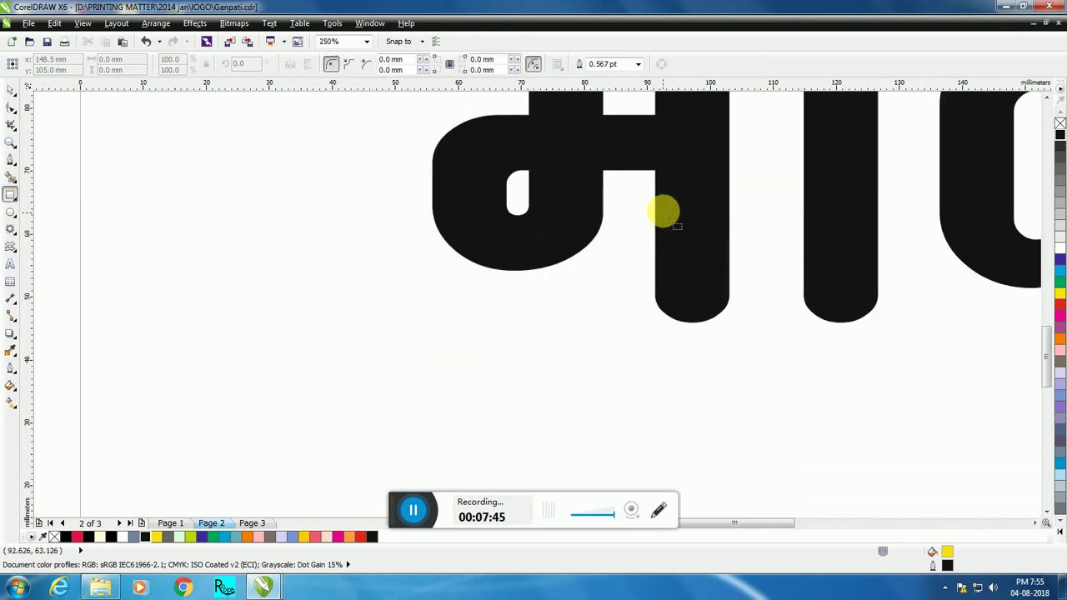
pyautogui.moveTo(654, 203); pyautogui.dragTo(730, 384)
pyautogui.click(1060, 134)
pyautogui.rightClick(1059, 123)
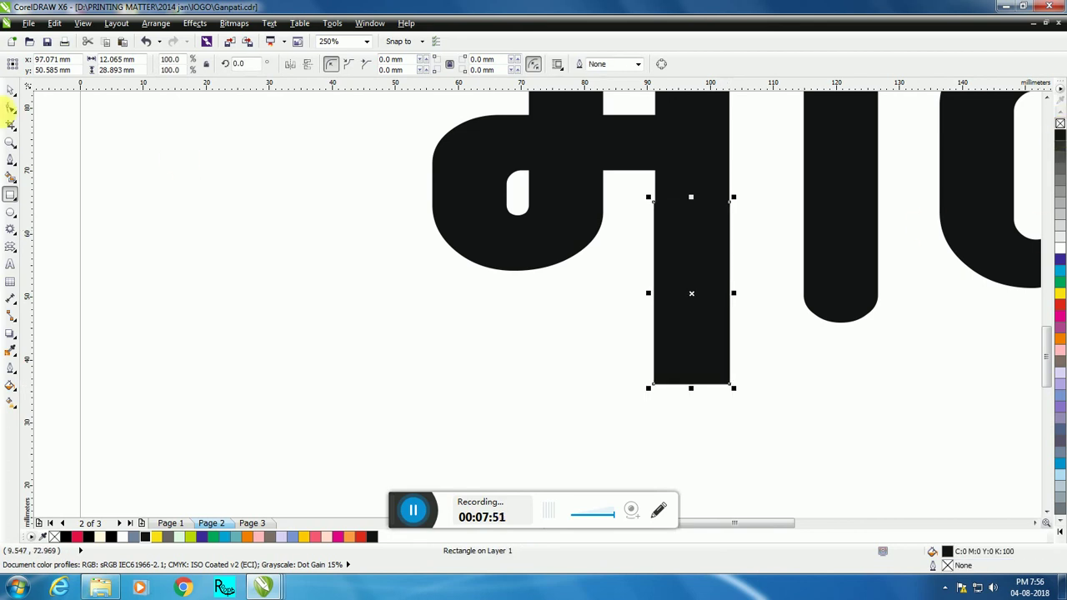
# Step: Narrow the black rectangle to about 11.8 mm so its sides line up with the stem of म
pyautogui.click(13, 90)
pyautogui.scroll(2, 684, 246)
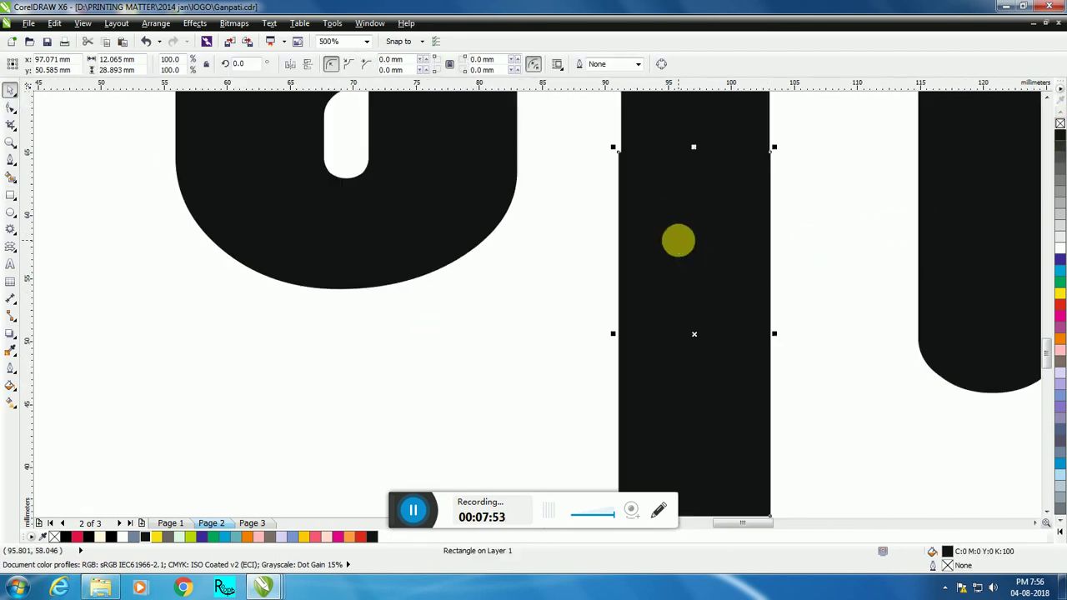
pyautogui.moveTo(775, 334); pyautogui.dragTo(764, 353)
pyautogui.moveTo(614, 353); pyautogui.dragTo(609, 350)
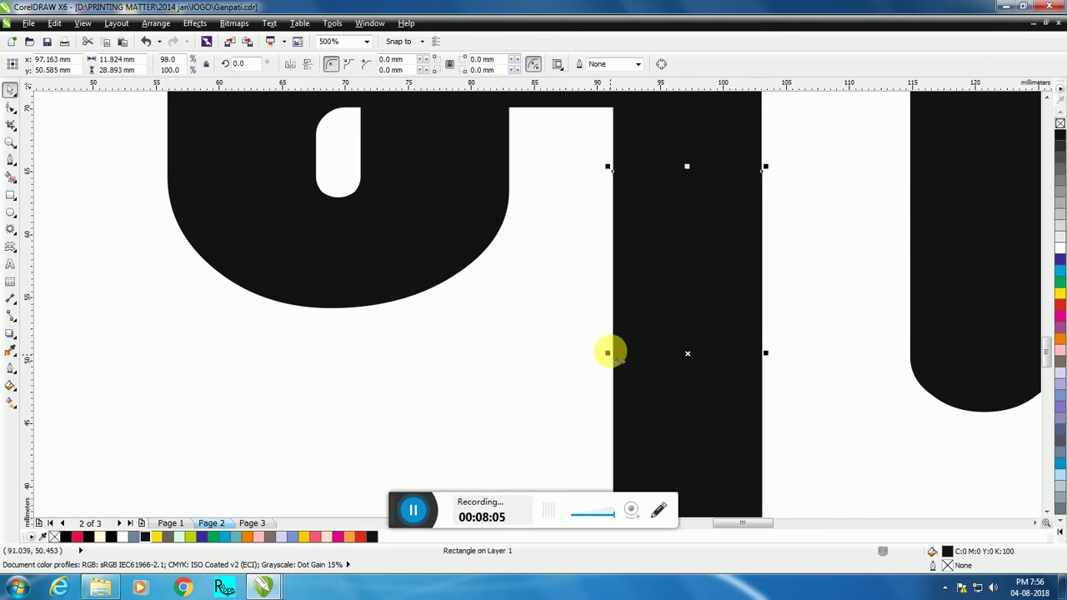
pyautogui.scroll(-2, 583, 325)
pyautogui.scroll(-2, 667, 394)
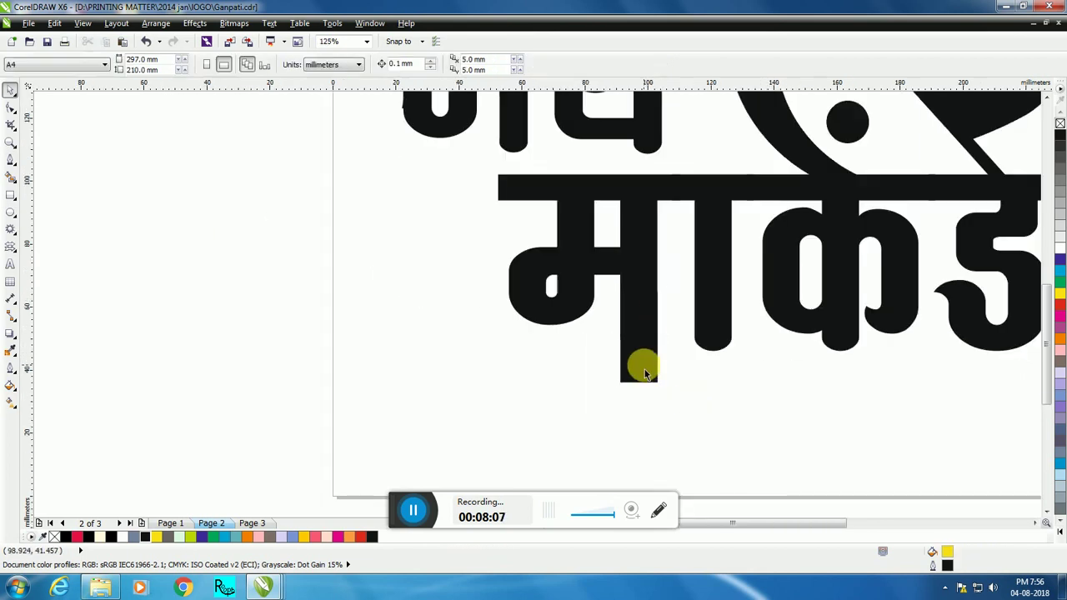
# Step: Convert the stem rectangle to curves and raise its lower-right corner node to cut the end at a slant
pyautogui.click(10, 106)
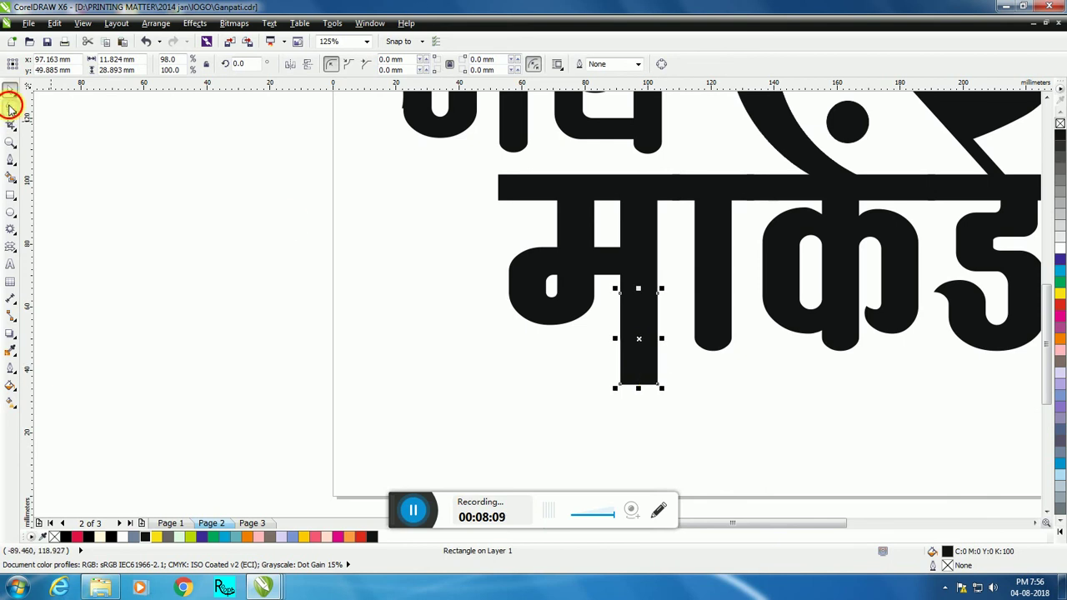
pyautogui.press('space')
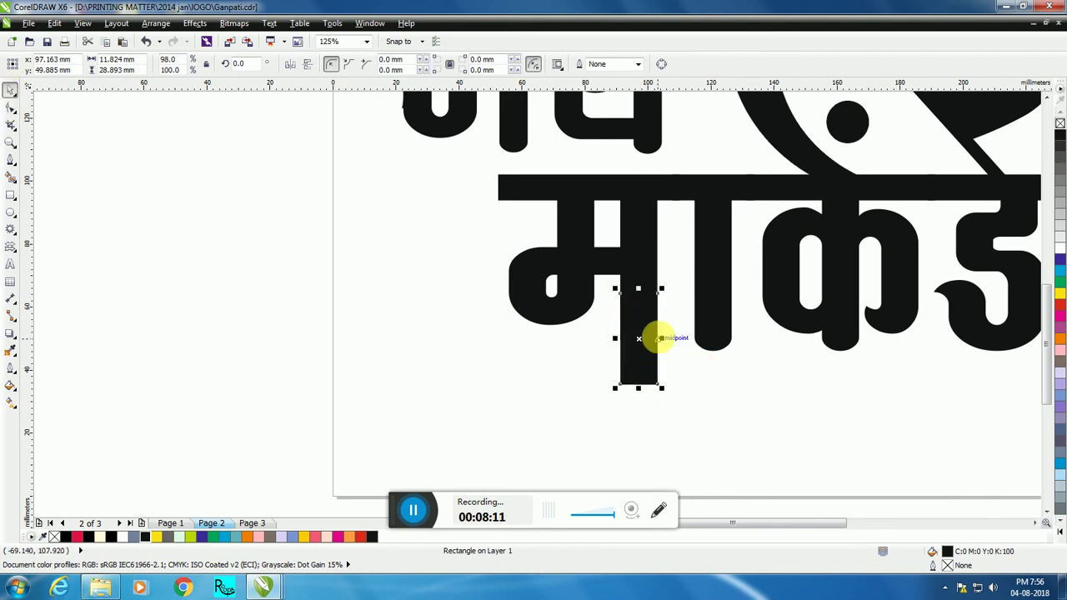
pyautogui.rightClick(630, 317)
pyautogui.click(652, 42)
pyautogui.click(684, 390)
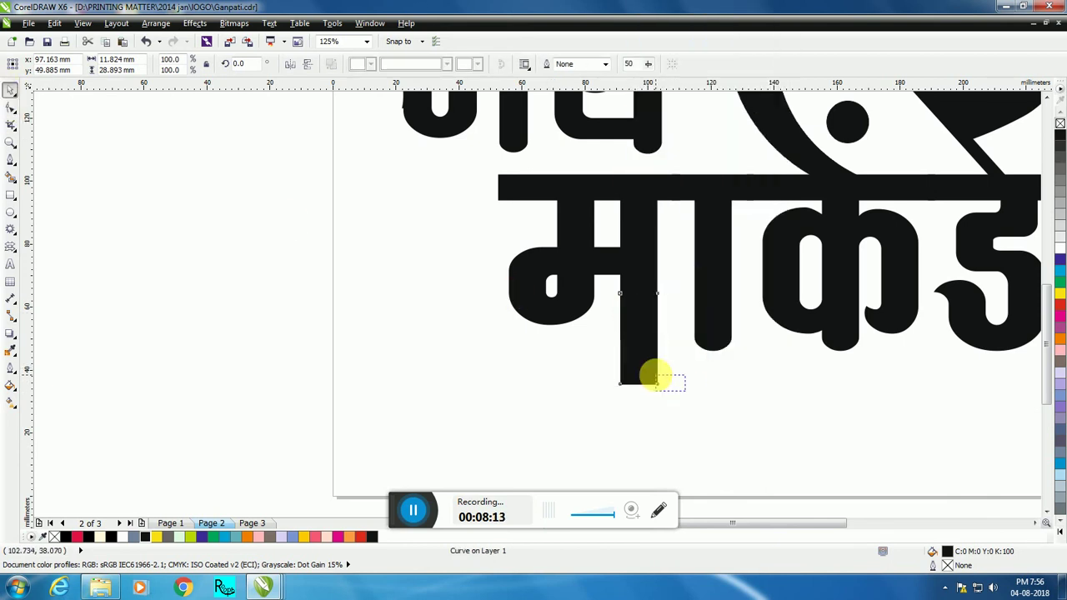
pyautogui.click(11, 107)
pyautogui.scroll(2, 692, 342)
pyautogui.click(583, 407)
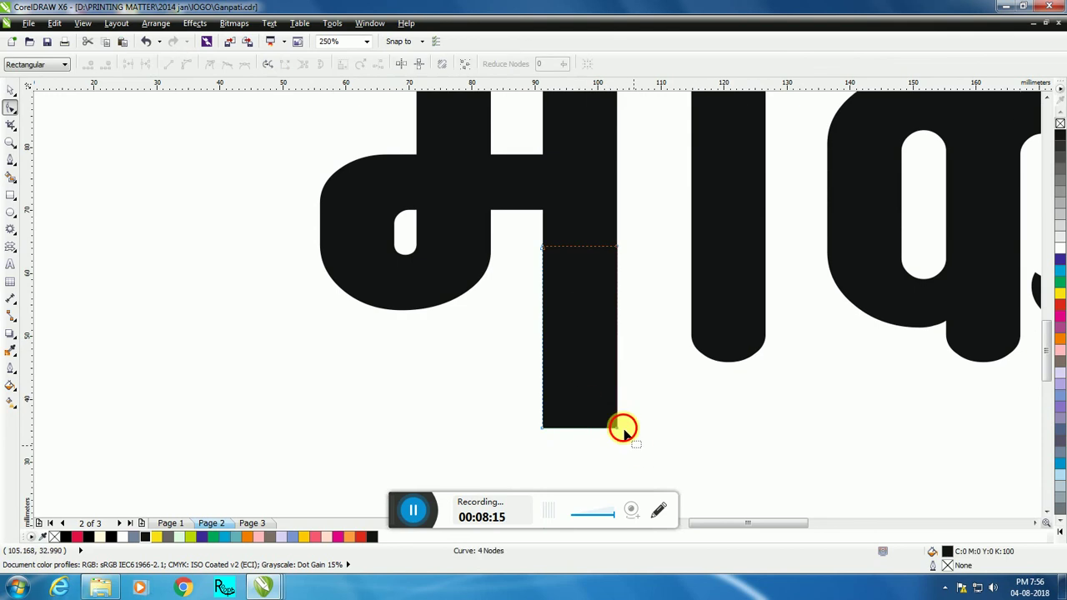
pyautogui.moveTo(617, 431); pyautogui.dragTo(617, 384)
pyautogui.click(10, 89)
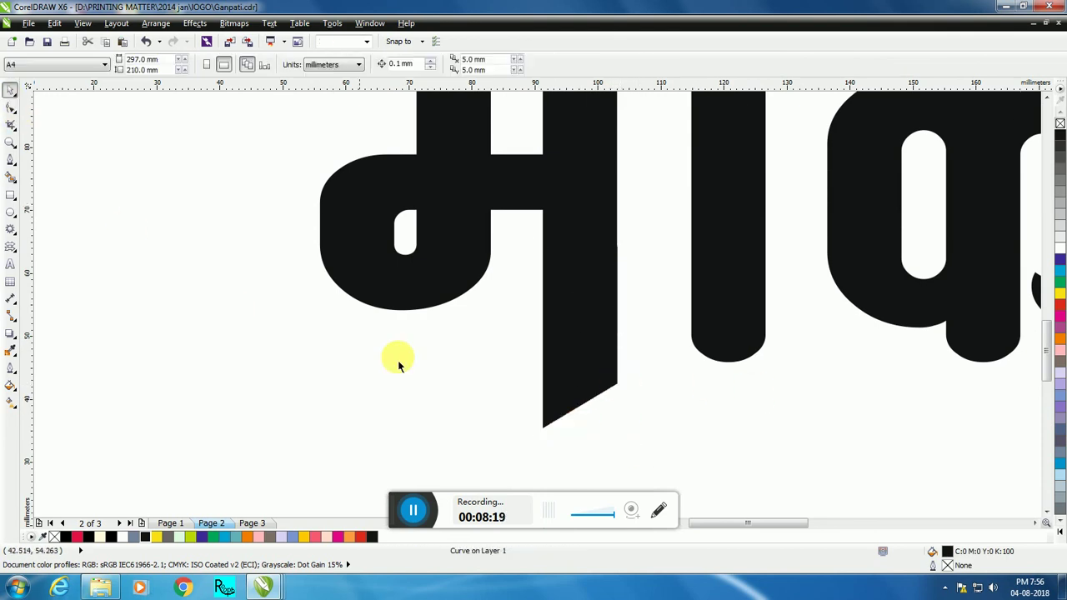
# Step: Copy the slanted stem piece onto the vertical strokes of ा, क and the final य
pyautogui.scroll(-2, 520, 363)
pyautogui.moveTo(543, 358); pyautogui.dragTo(626, 374)
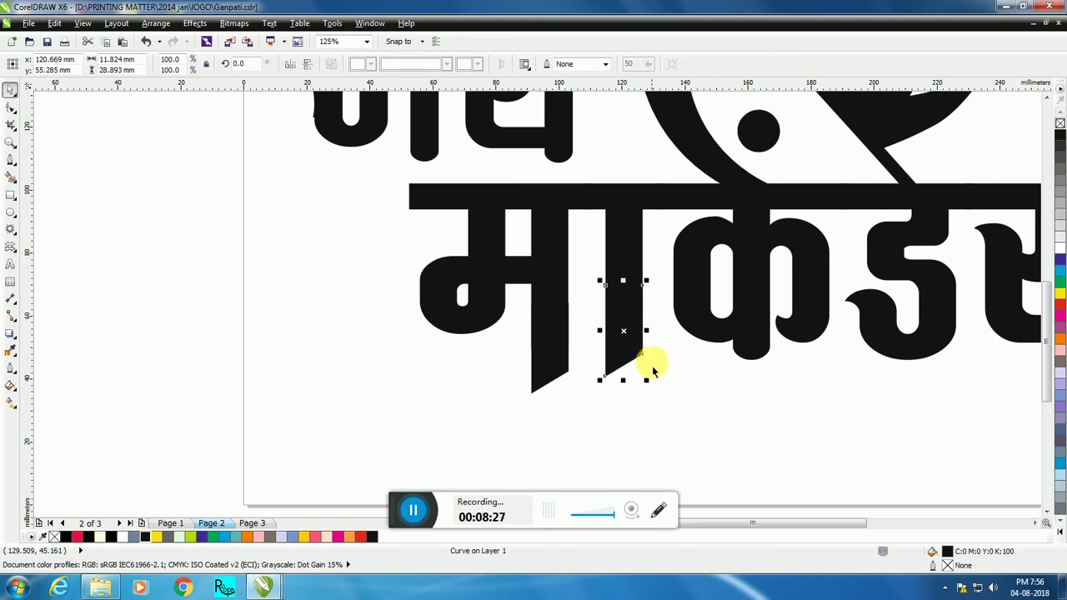
pyautogui.scroll(-2, 583, 355)
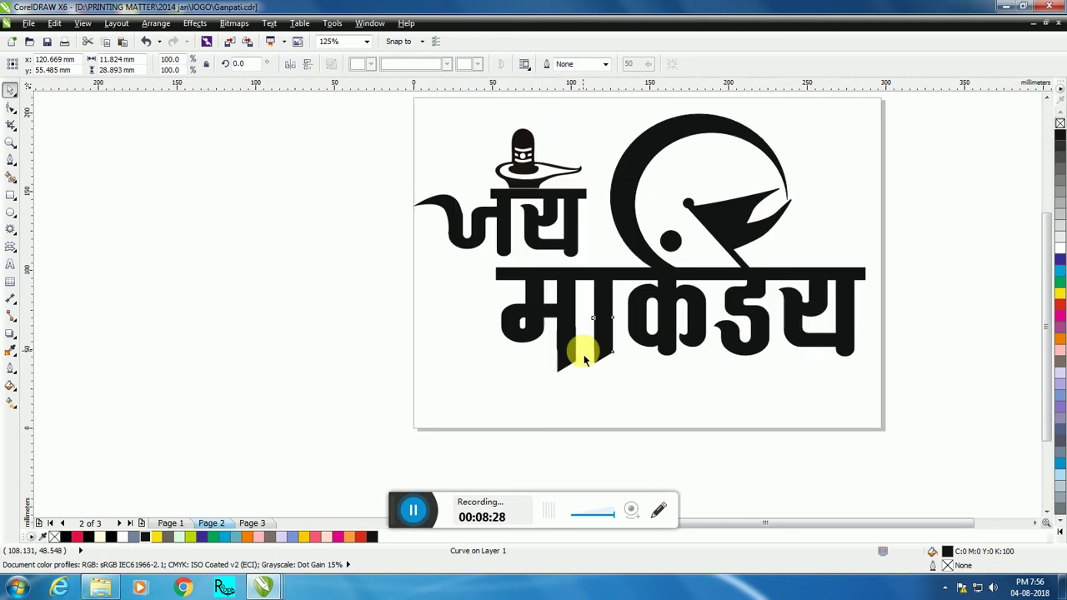
pyautogui.click(642, 369)
pyautogui.moveTo(611, 334); pyautogui.dragTo(675, 352)
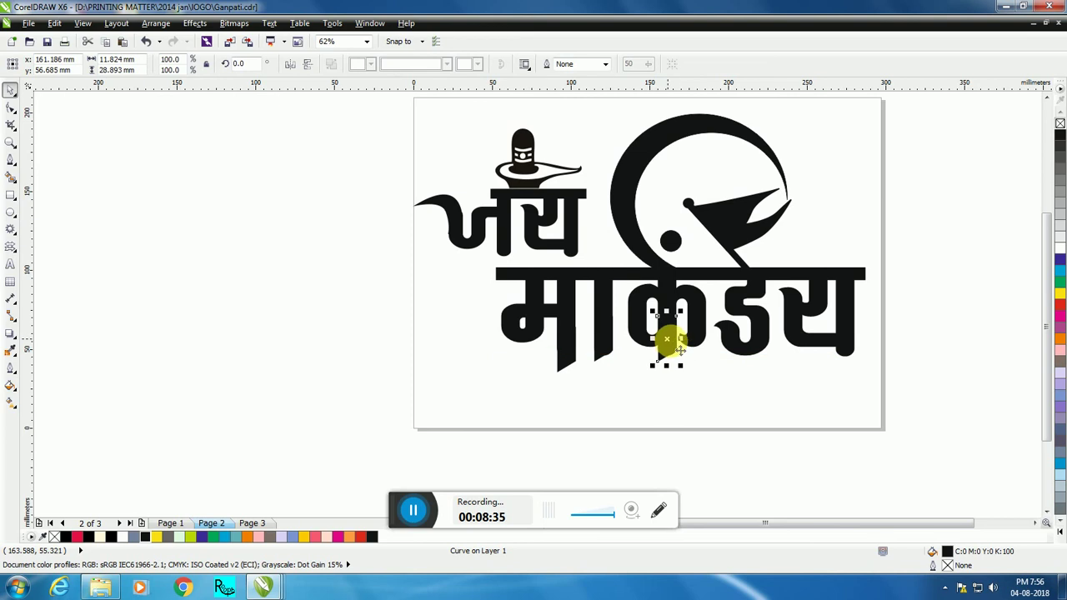
pyautogui.moveTo(667, 339); pyautogui.dragTo(844, 358)
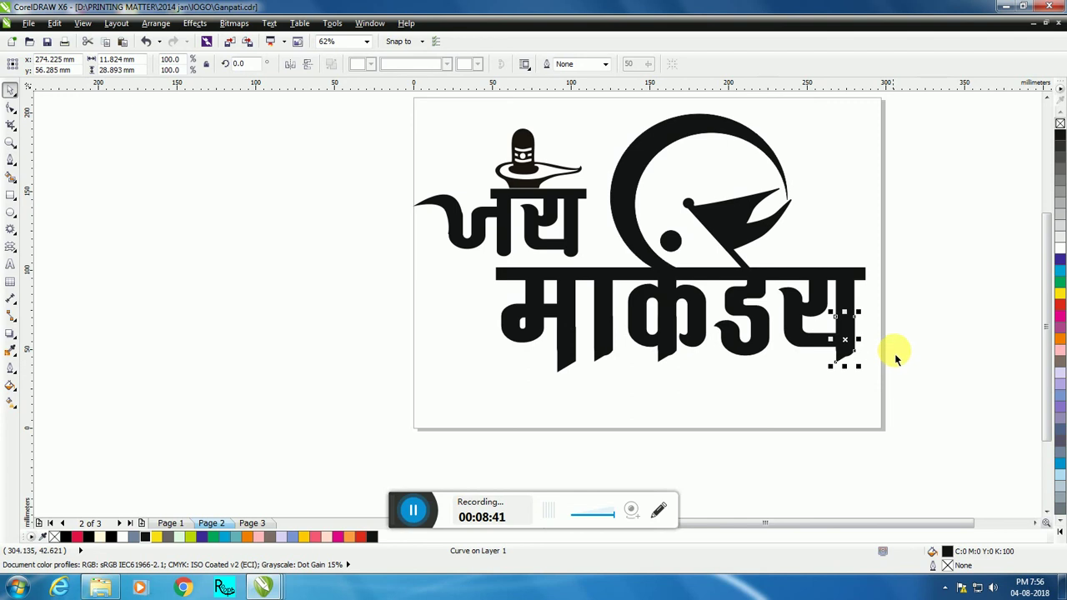
pyautogui.click(899, 343)
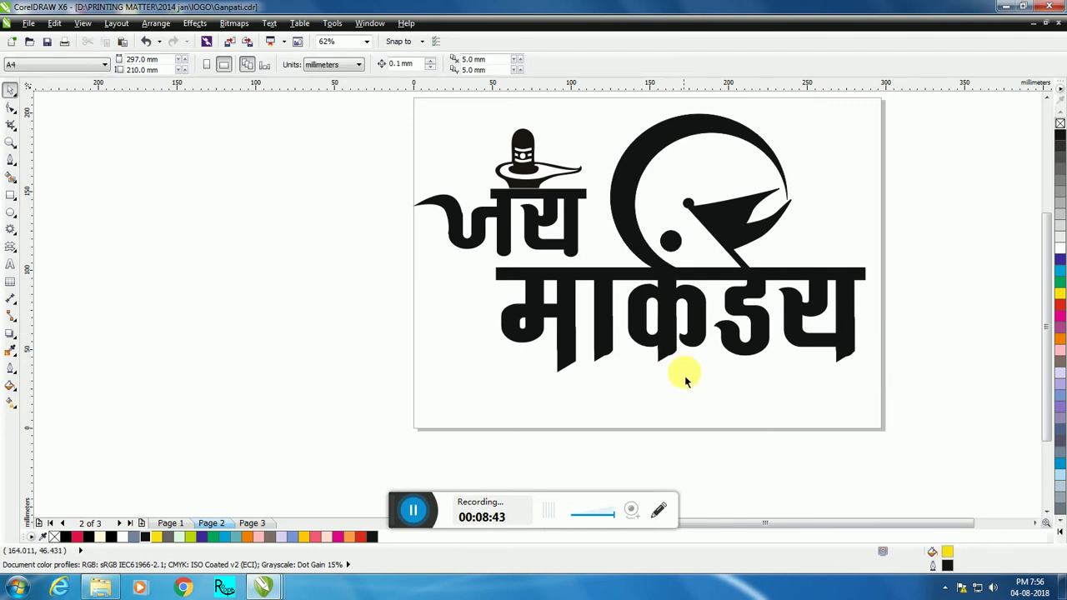
# Step: Select the माकडेय lettering together with the four slanted stem pieces and weld them into one curve
pyautogui.scroll(-1, 595, 345)
pyautogui.scroll(1, 707, 373)
pyautogui.moveTo(789, 403); pyautogui.dragTo(354, 275)
pyautogui.keyDown('shift'); pyautogui.click(699, 254); pyautogui.keyUp('shift')
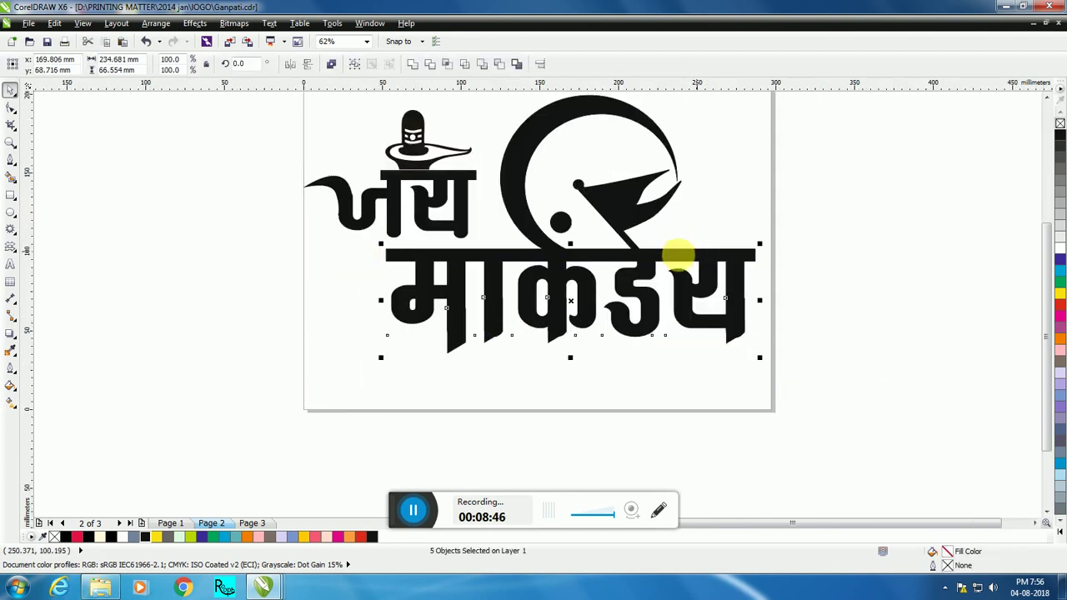
pyautogui.click(412, 64)
pyautogui.click(822, 219)
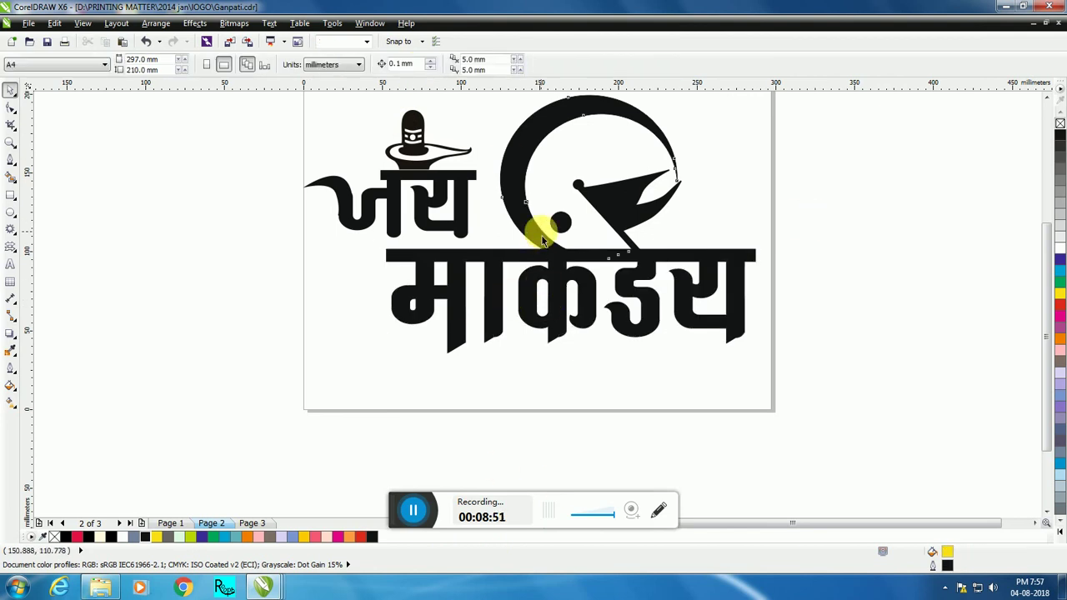
# Step: Fill the crescent with yellow (C:0 M:0 Y:100 K:0) and remove its outline
pyautogui.click(538, 227)
pyautogui.press('Escape')
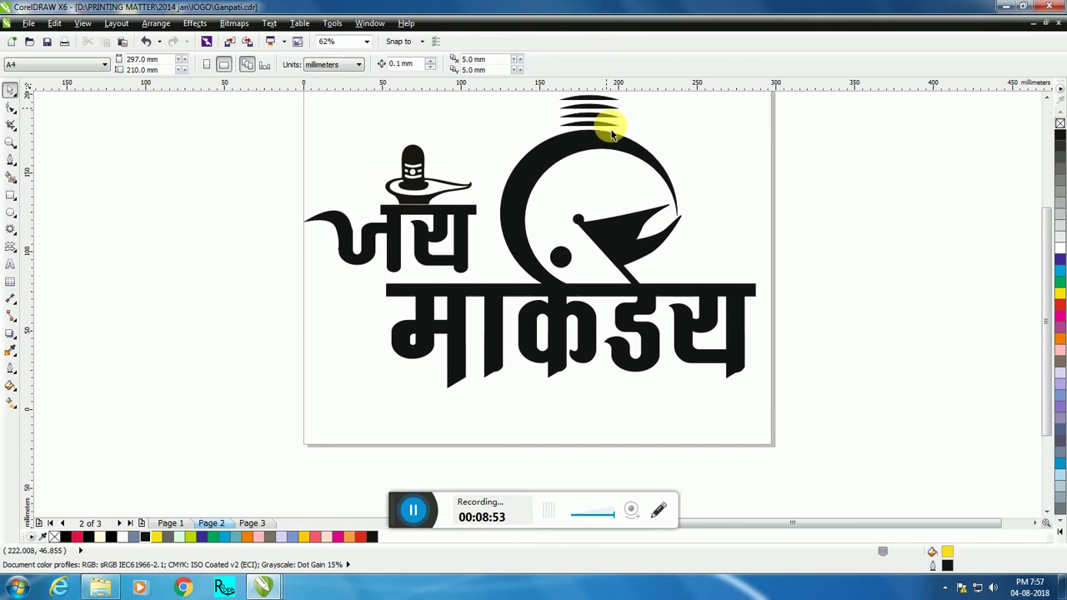
pyautogui.click(595, 140)
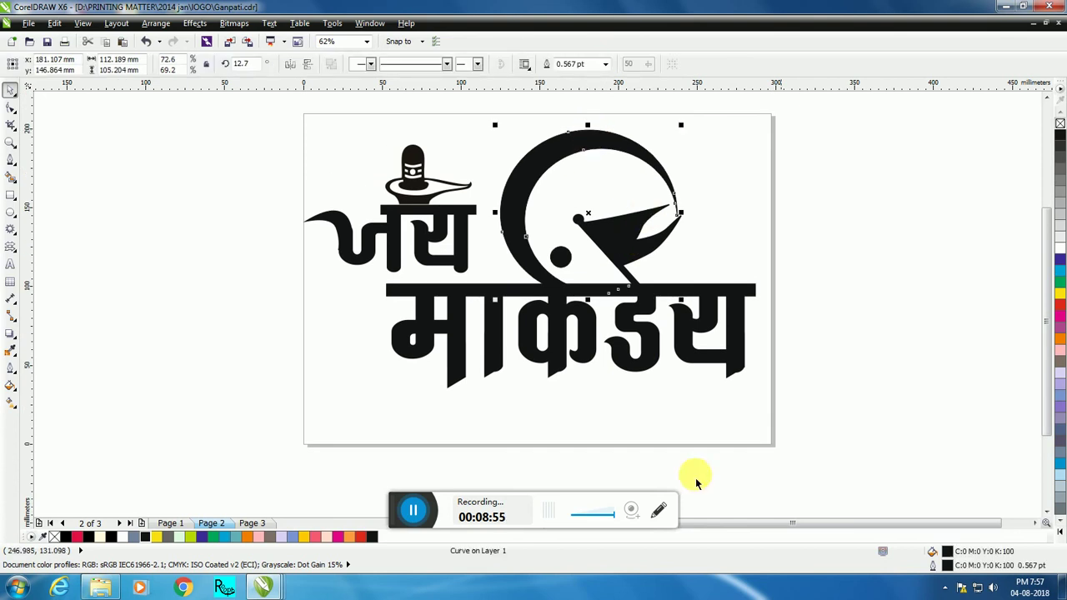
pyautogui.click(1061, 293)
pyautogui.rightClick(1059, 125)
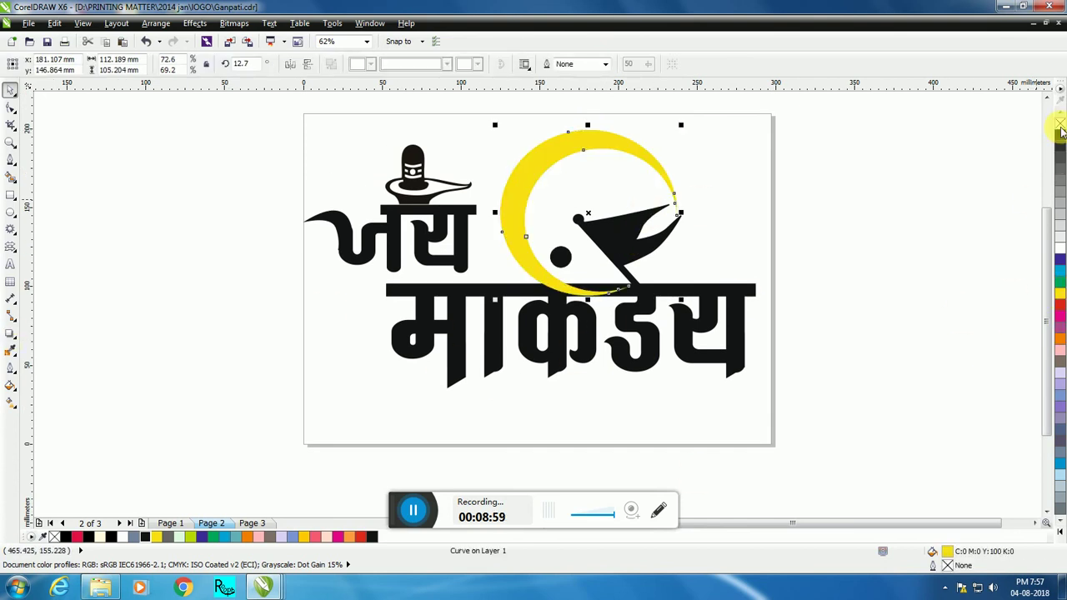
# Step: Apply a linear fountain fill to the crescent, running from yellow near its lower end to red at the top
pyautogui.click(11, 403)
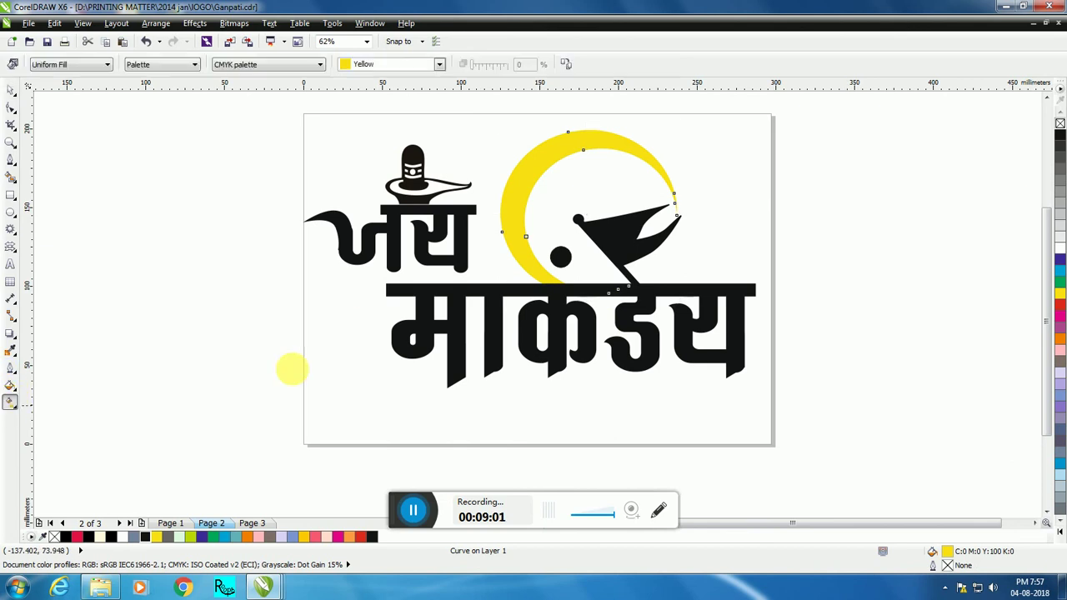
pyautogui.moveTo(537, 271); pyautogui.dragTo(557, 142)
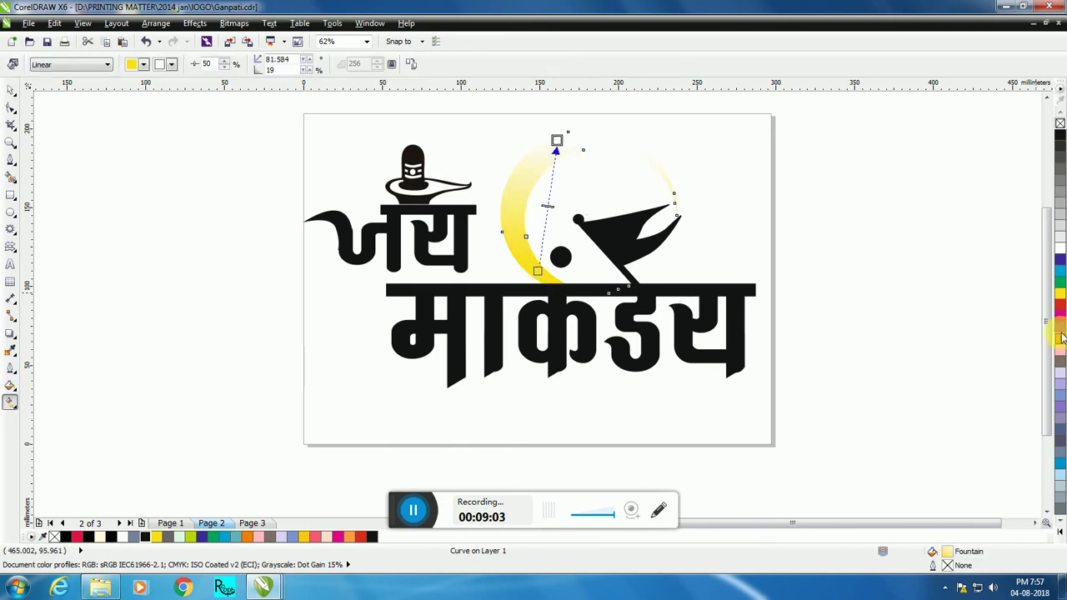
pyautogui.click(1059, 300)
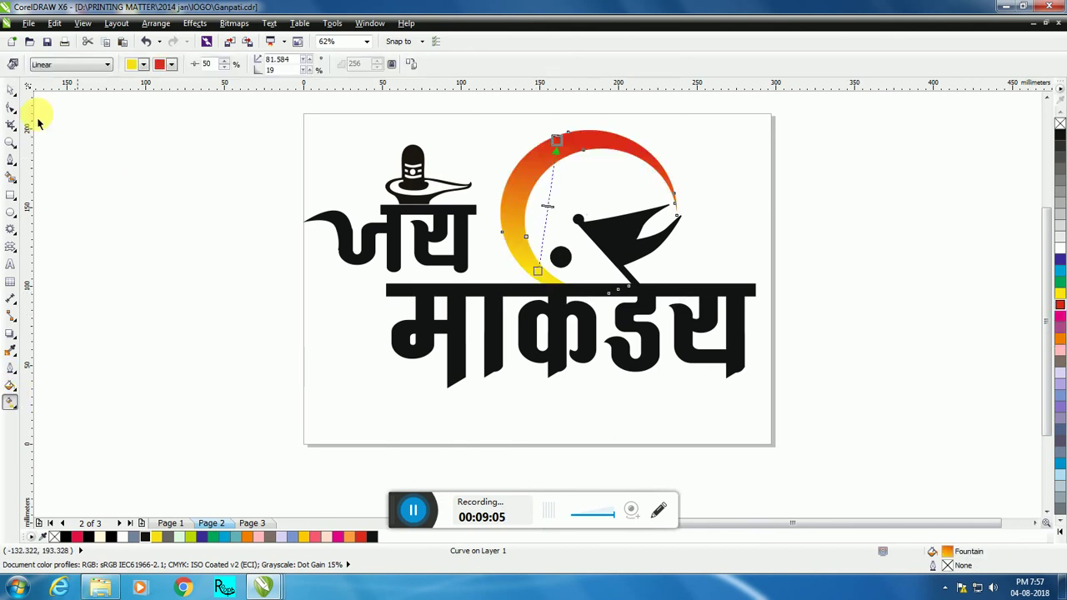
pyautogui.click(13, 93)
# Step: Fill the welded माकडेय lettering with red (C:0 M:100 Y:100 K:0)
pyautogui.click(722, 290)
pyautogui.click(1062, 308)
pyautogui.click(936, 309)
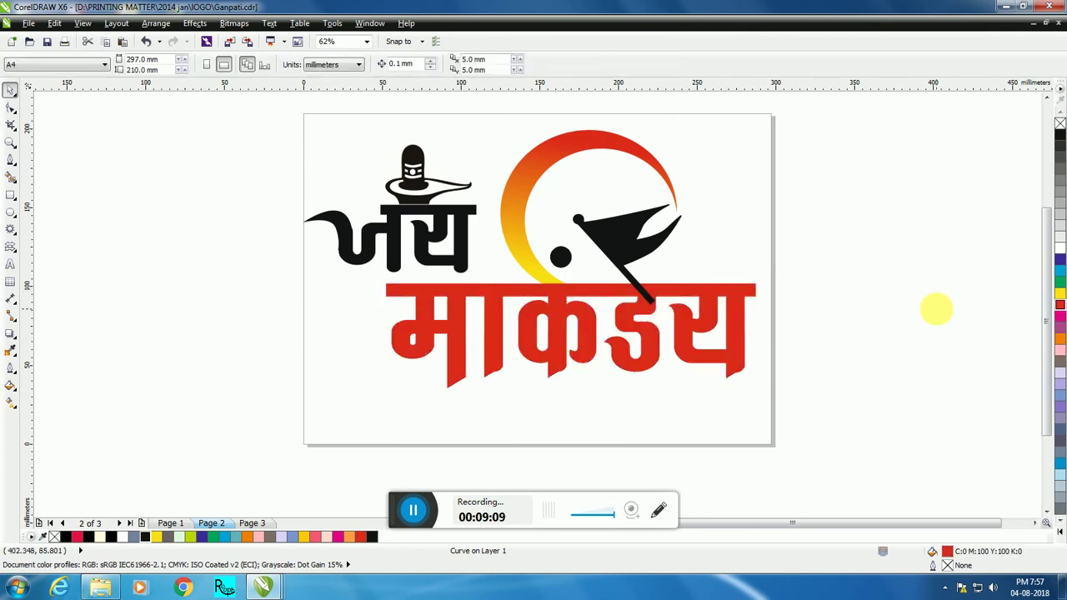
# Step: Bring the माकडेय lettering in front of the flag pole and delete the stray pasted flag copy
pyautogui.click(627, 250)
pyautogui.click(731, 276)
pyautogui.click(682, 293)
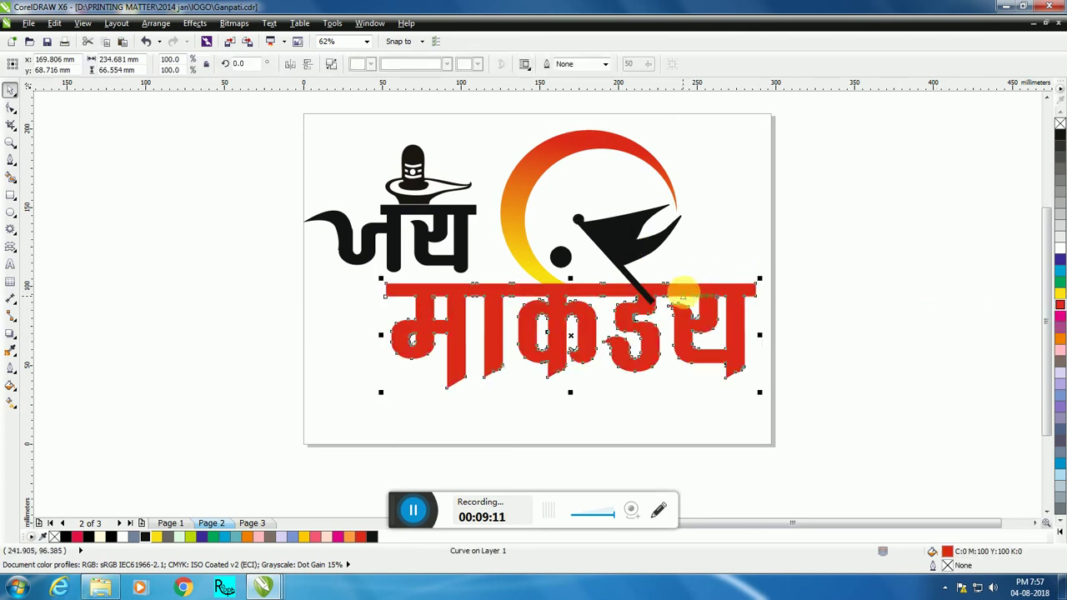
pyautogui.hotkey('ctrl', 'v')
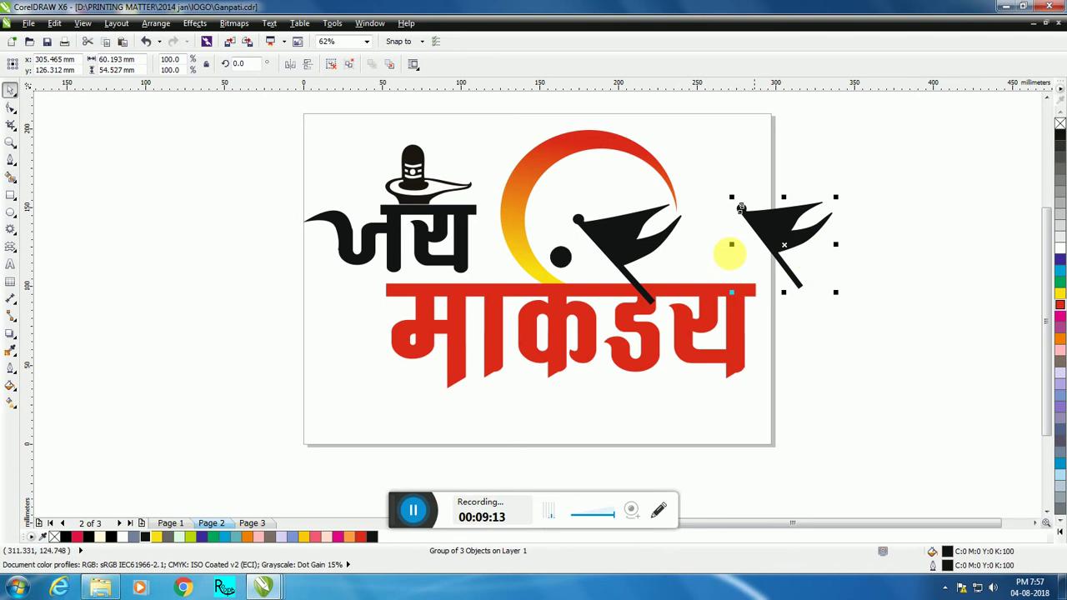
pyautogui.press('Delete')
pyautogui.click(848, 288)
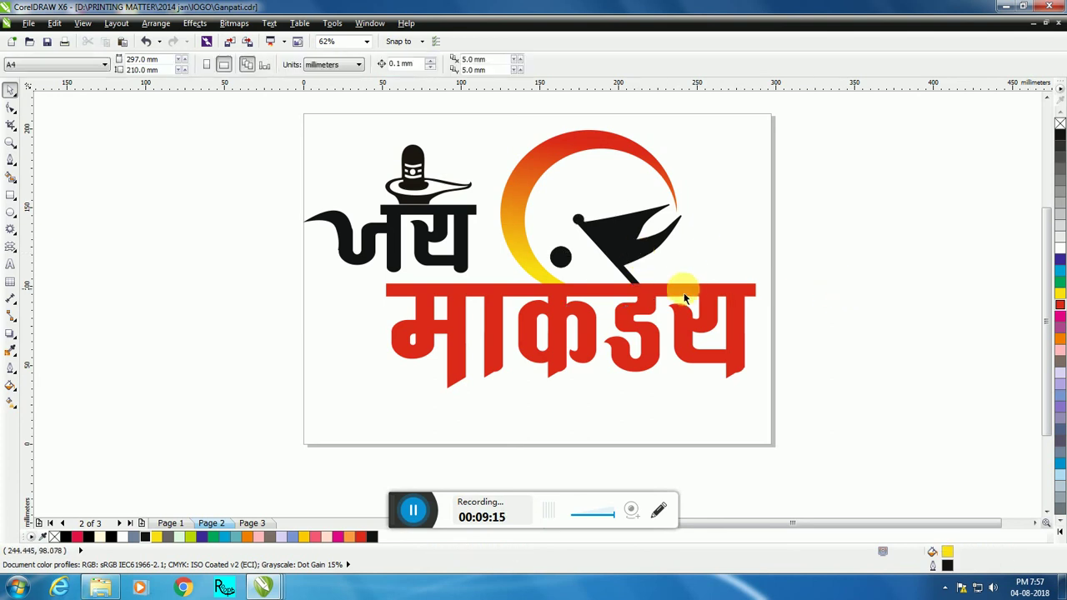
# Step: Apply a vertical linear fountain fill to the माकडेय lettering, from red at the headline to yellow at the base
pyautogui.click(598, 323)
pyautogui.click(7, 403)
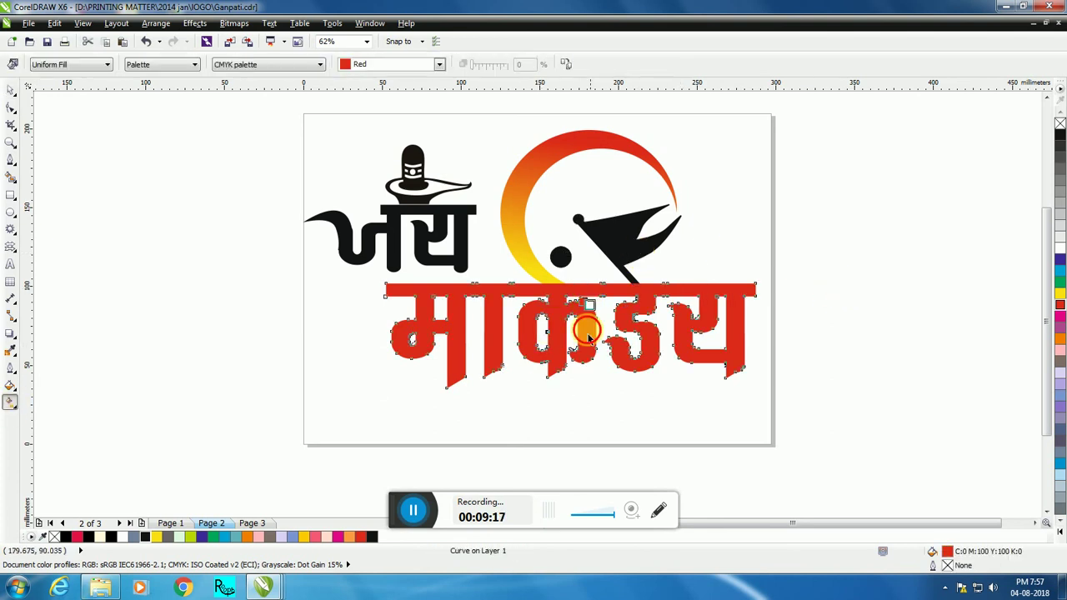
pyautogui.moveTo(583, 300); pyautogui.dragTo(583, 344)
pyautogui.click(1059, 294)
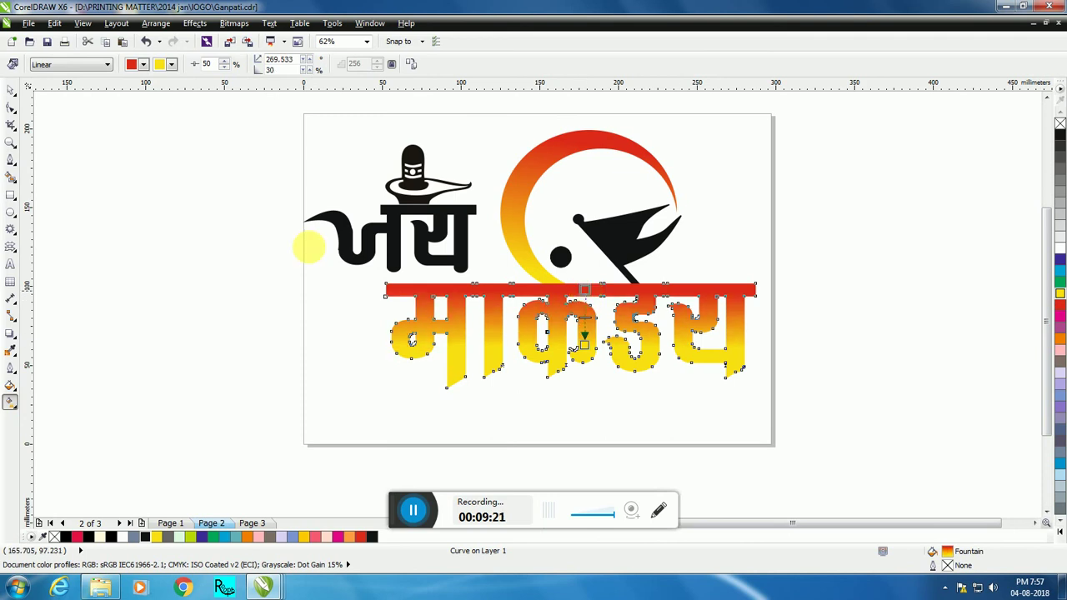
pyautogui.click(11, 90)
pyautogui.click(150, 209)
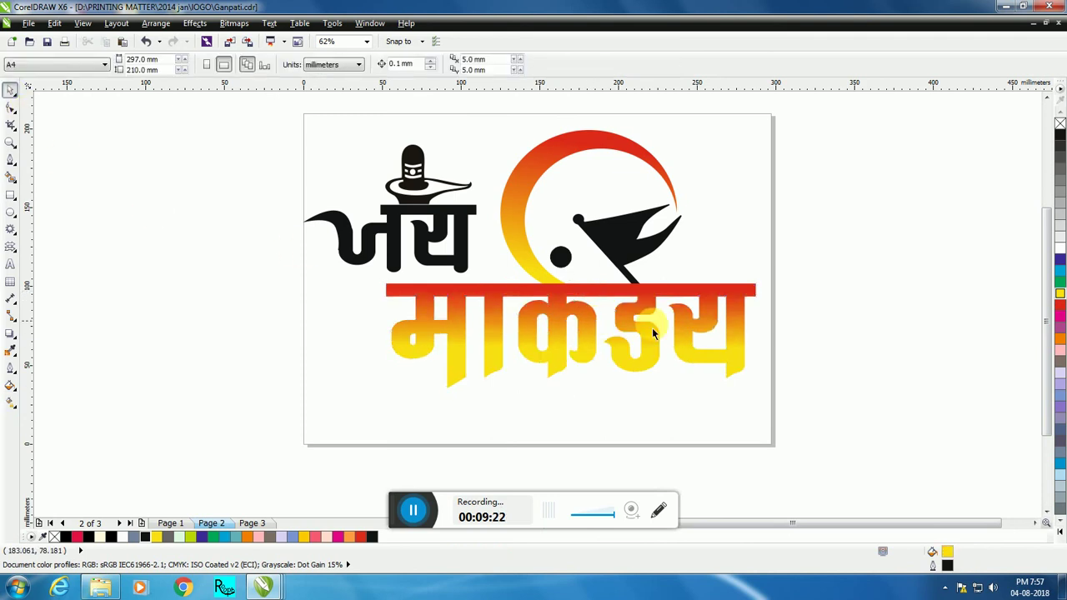
# Step: Fill the flag group with yellow (C:0 M:0 Y:100 K:0) and remove its outline
pyautogui.click(617, 250)
pyautogui.click(1059, 293)
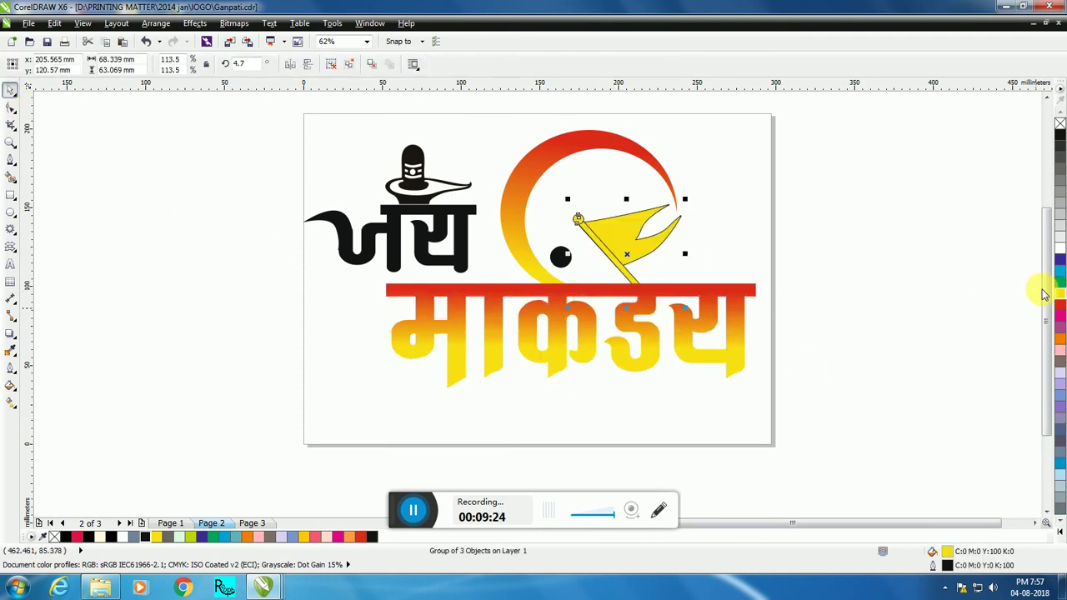
pyautogui.rightClick(1060, 124)
pyautogui.click(739, 265)
# Step: Apply a diagonal linear fountain fill to the flag, from yellow near the pole's knob to red at the lower end
pyautogui.click(577, 218)
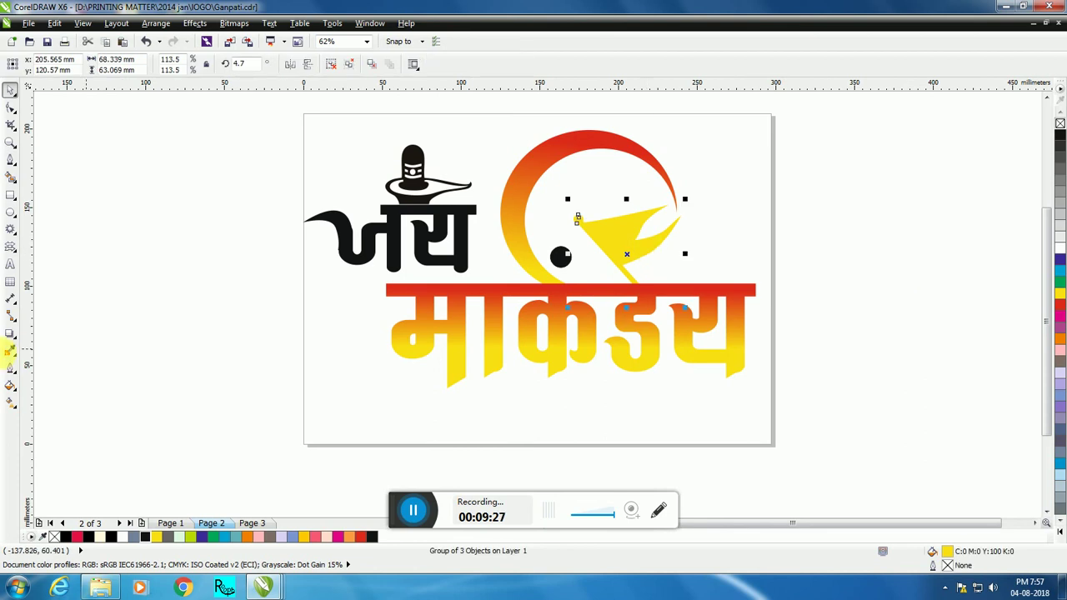
pyautogui.click(11, 401)
pyautogui.moveTo(648, 277); pyautogui.dragTo(647, 274)
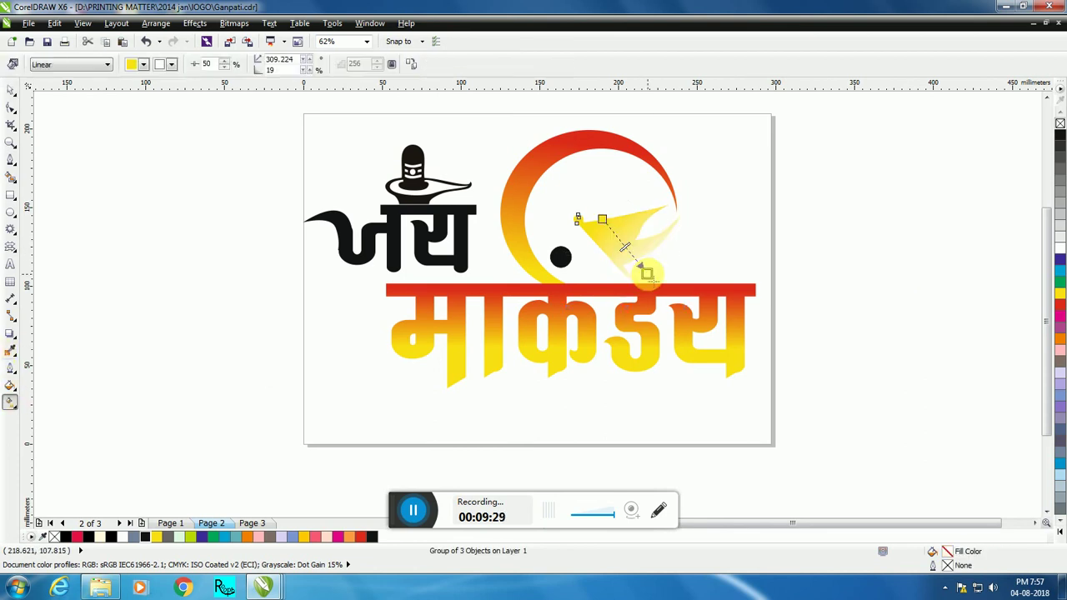
pyautogui.click(1060, 304)
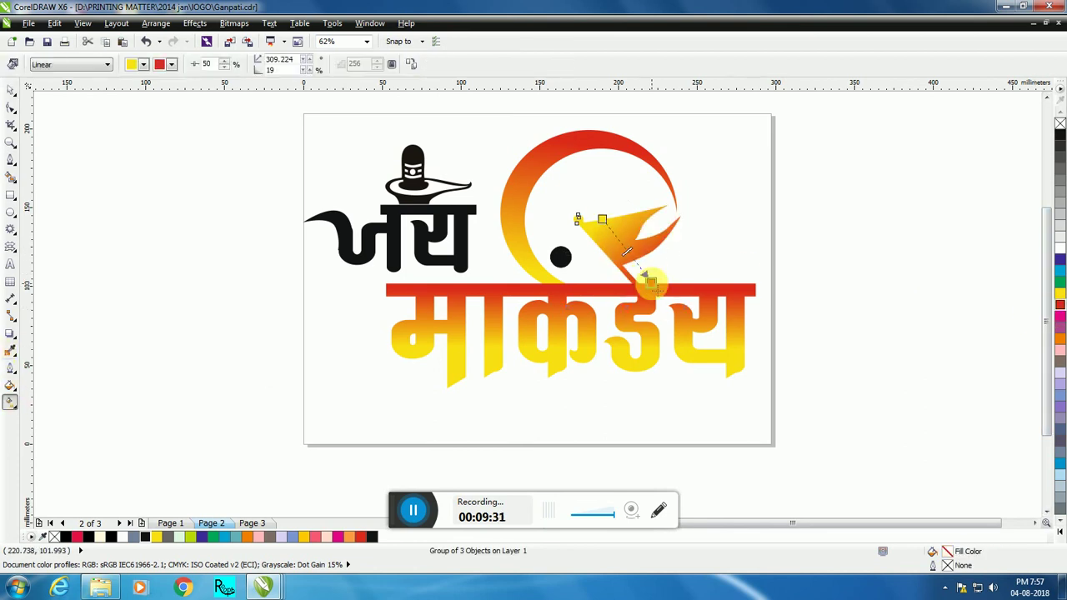
pyautogui.click(9, 90)
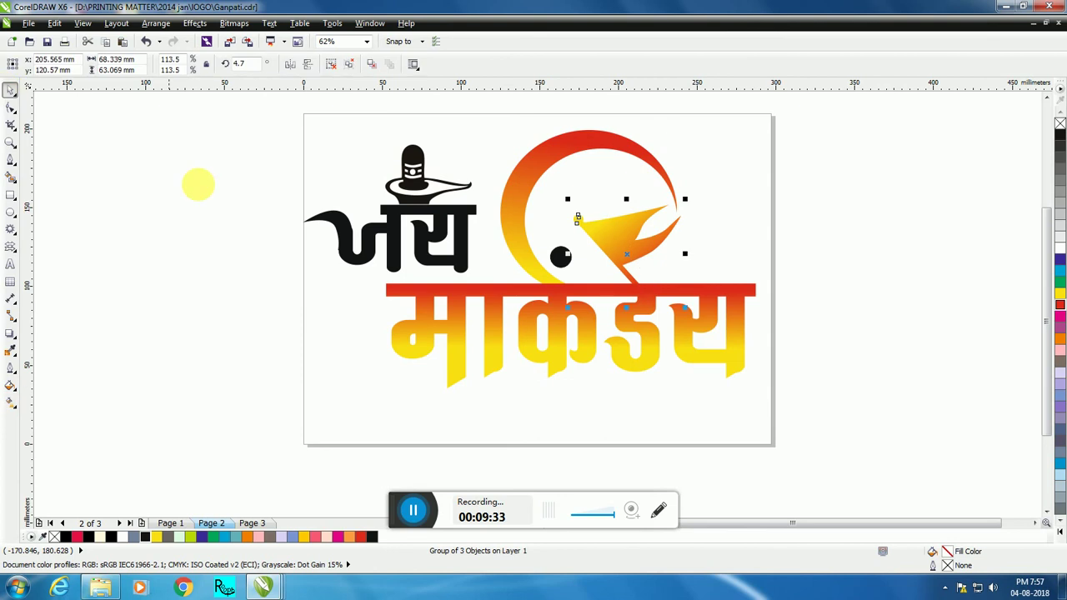
# Step: Move the जय lettering together with the Shivling down close to the माकडेय headline and nudge them 1.4 mm right
pyautogui.moveTo(266, 133); pyautogui.dragTo(500, 242)
pyautogui.moveTo(505, 281); pyautogui.dragTo(505, 275)
pyautogui.moveTo(465, 231); pyautogui.dragTo(465, 260)
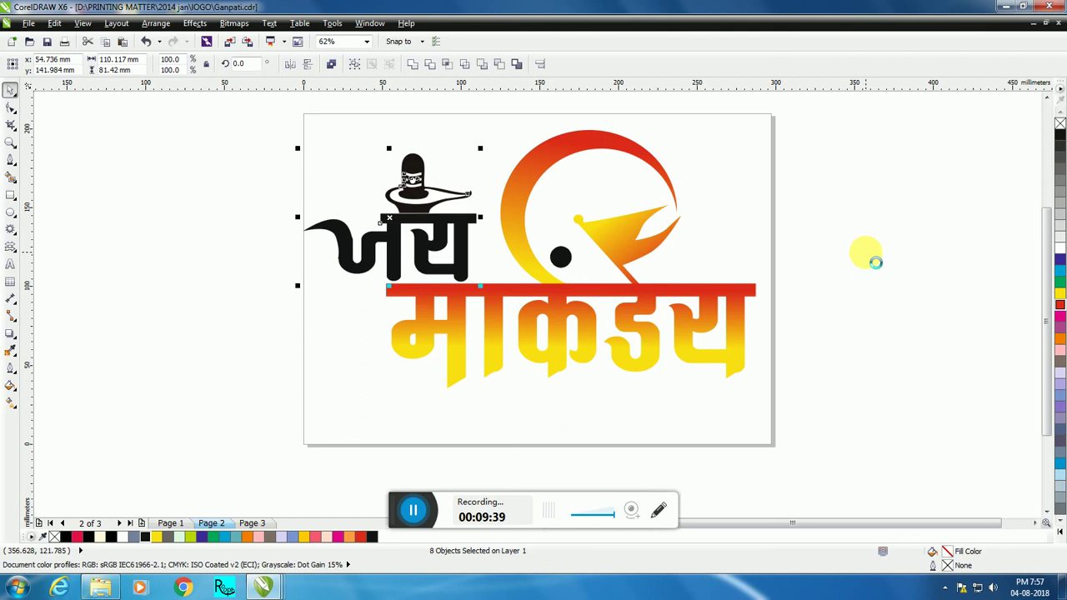
pyautogui.press('Right')
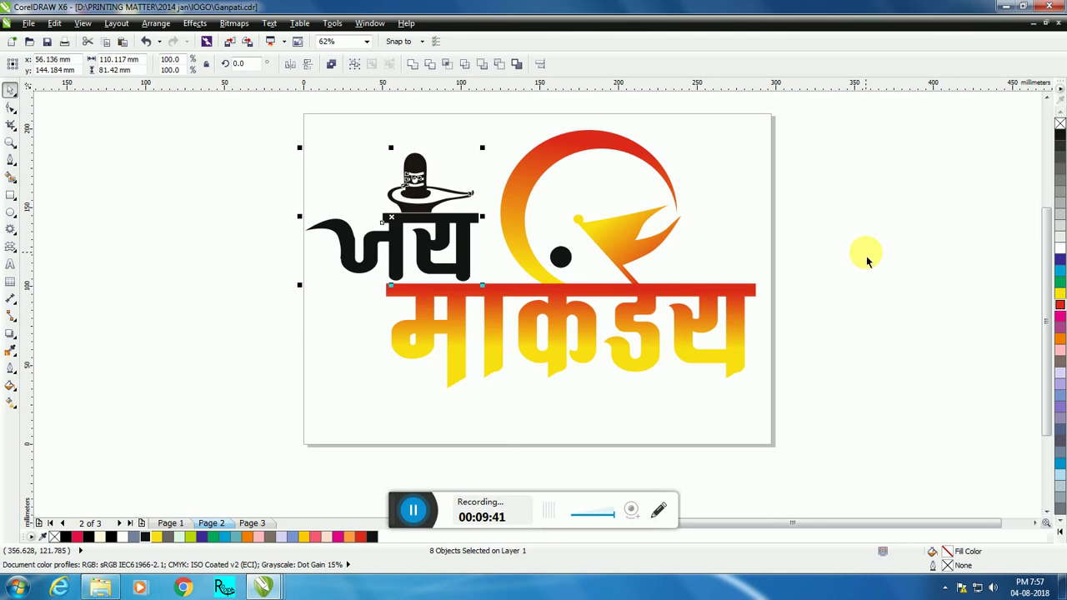
pyautogui.click(867, 261)
# Step: Fill the dot inside the crescent with red (C:0 M:100 Y:100 K:0) and remove its outline
pyautogui.click(560, 256)
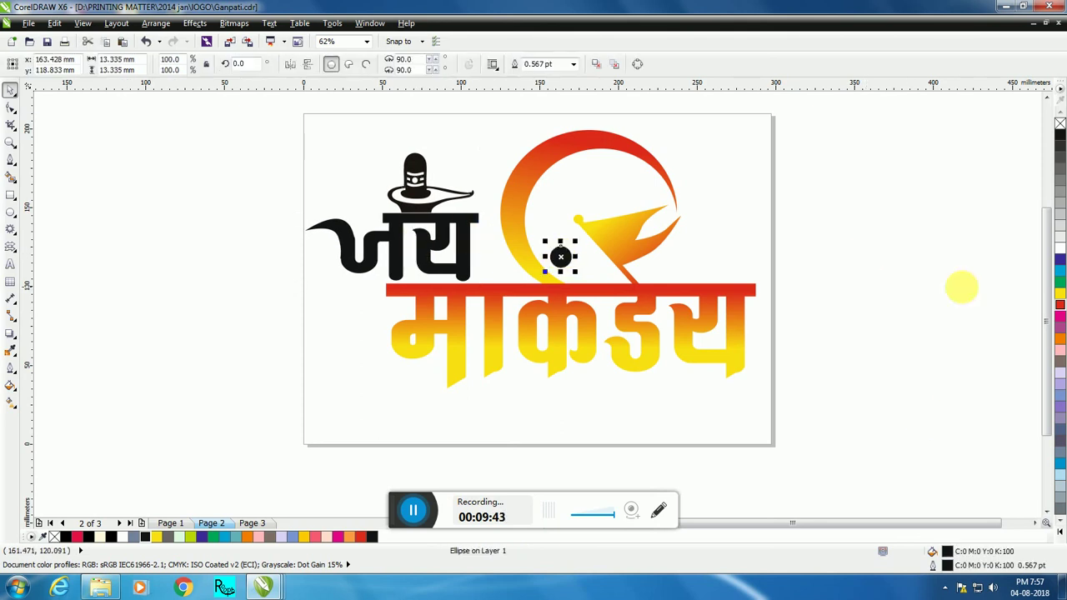
pyautogui.click(1059, 304)
pyautogui.click(900, 281)
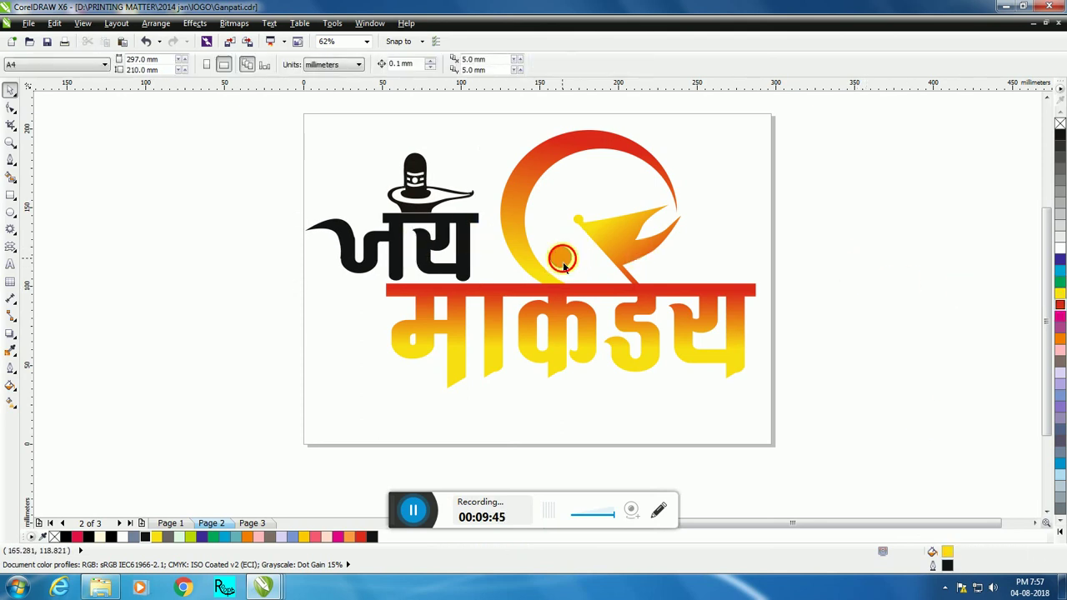
pyautogui.click(561, 259)
pyautogui.rightClick(1060, 126)
pyautogui.click(929, 193)
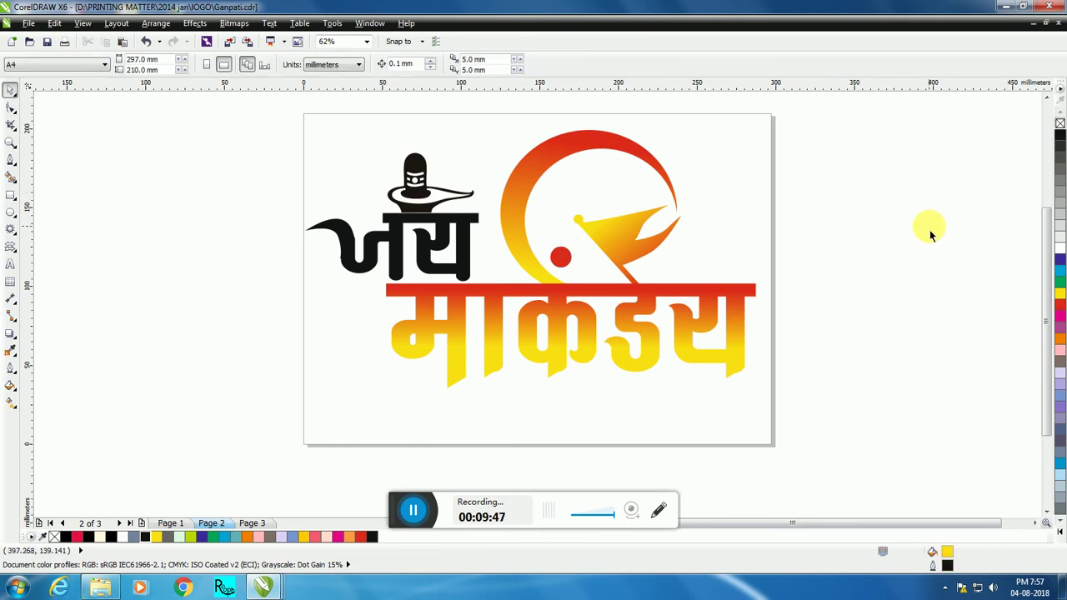
# Step: Apply a linear fountain fill to the dot, from red at the top to golden yellow at the bottom
pyautogui.click(561, 259)
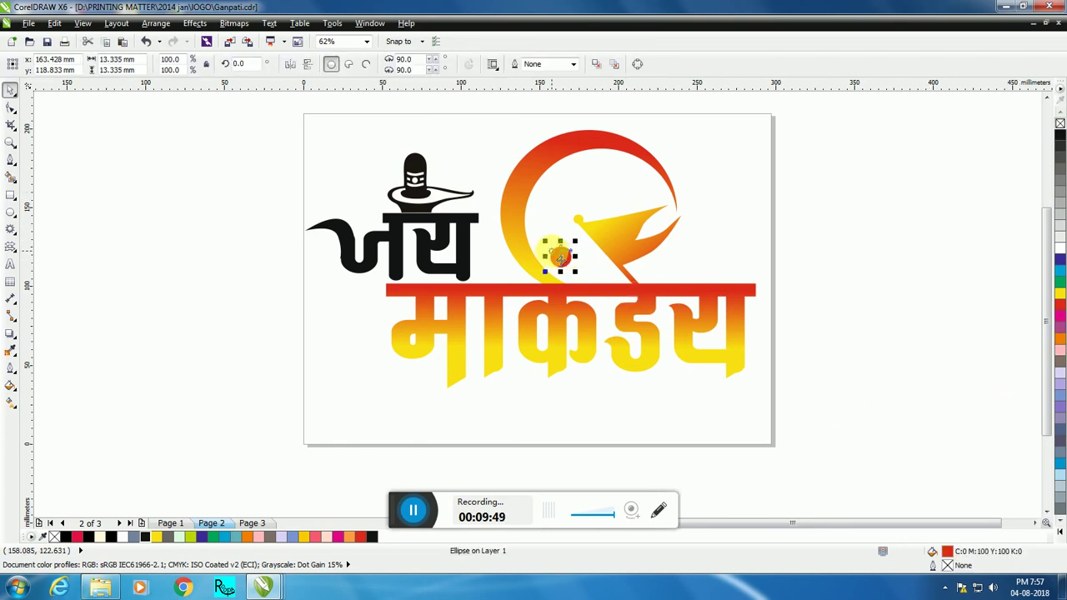
pyautogui.scroll(2, 553, 254)
pyautogui.click(11, 400)
pyautogui.moveTo(569, 237); pyautogui.dragTo(569, 256)
pyautogui.click(305, 537)
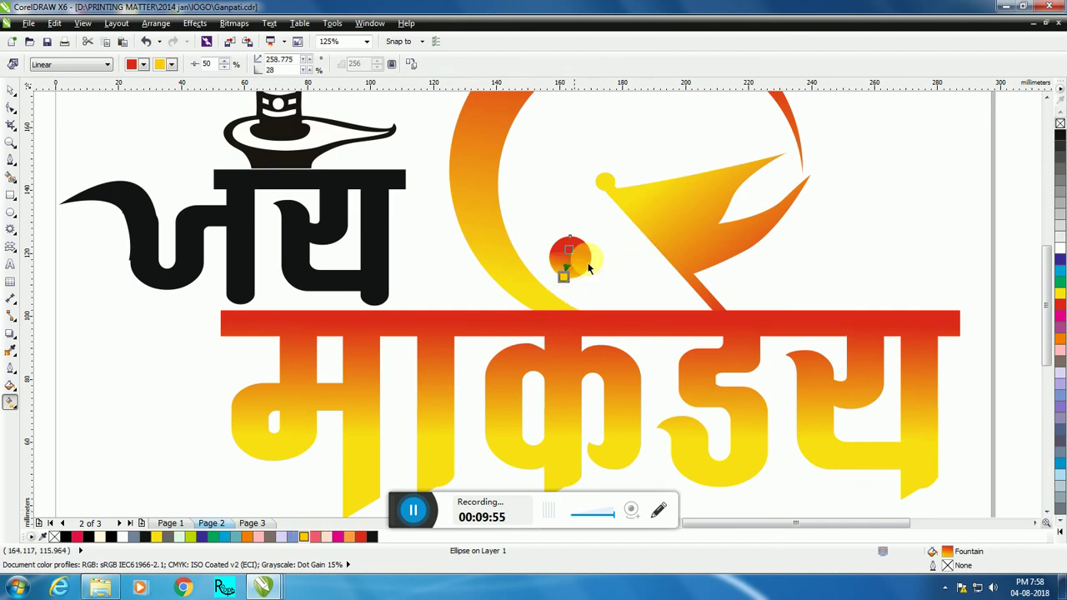
pyautogui.click(12, 90)
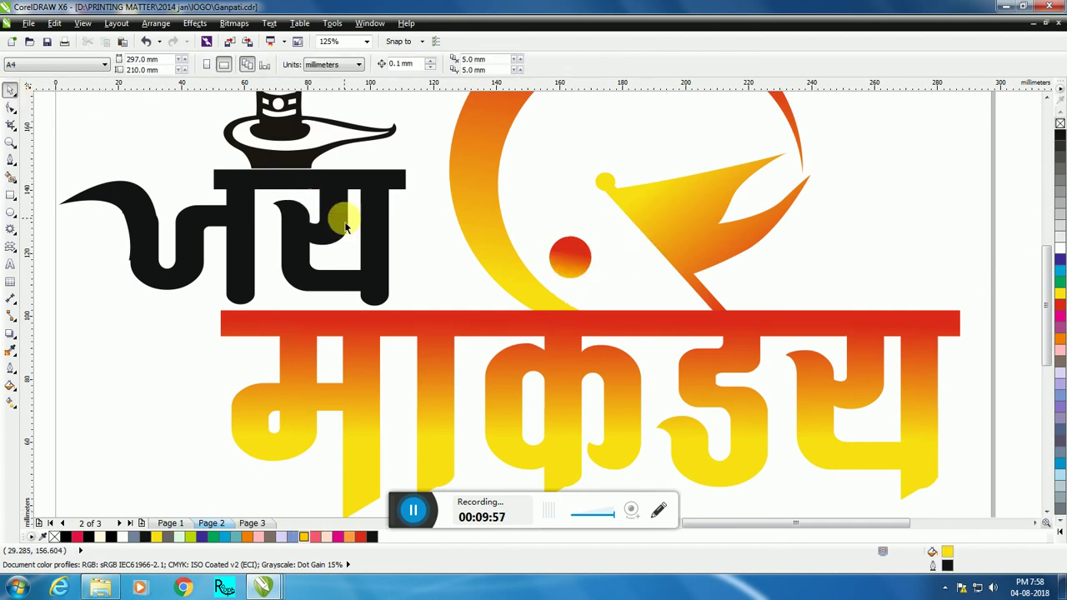
# Step: Colour the जय lettering with a vertical linear fountain fill, yellow at the base and red at the headline
pyautogui.scroll(-2, 338, 215)
pyautogui.click(338, 219)
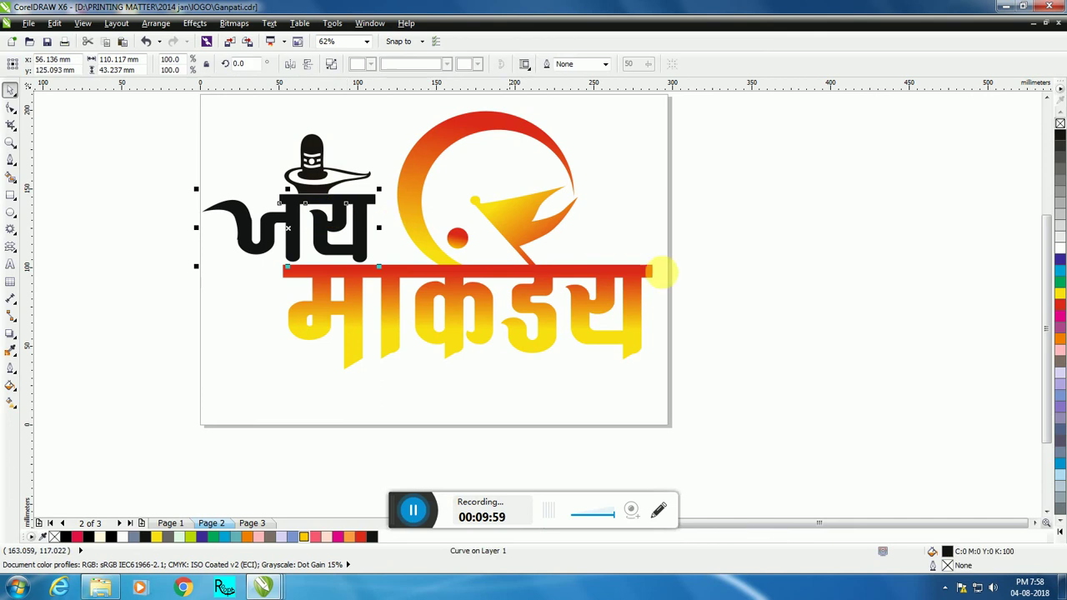
pyautogui.click(1059, 294)
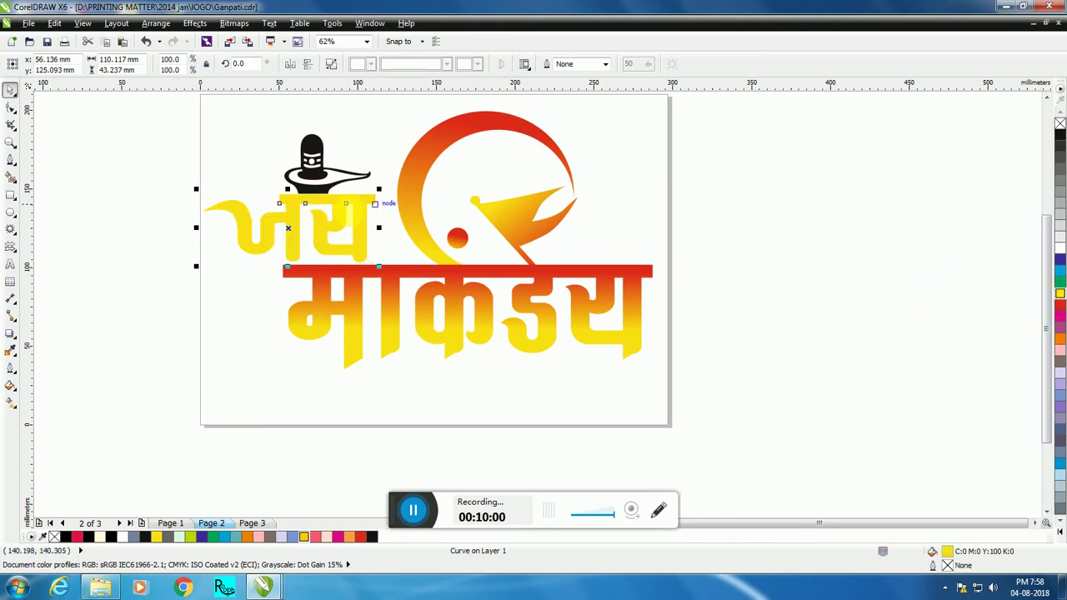
pyautogui.click(8, 403)
pyautogui.moveTo(308, 210); pyautogui.dragTo(307, 254)
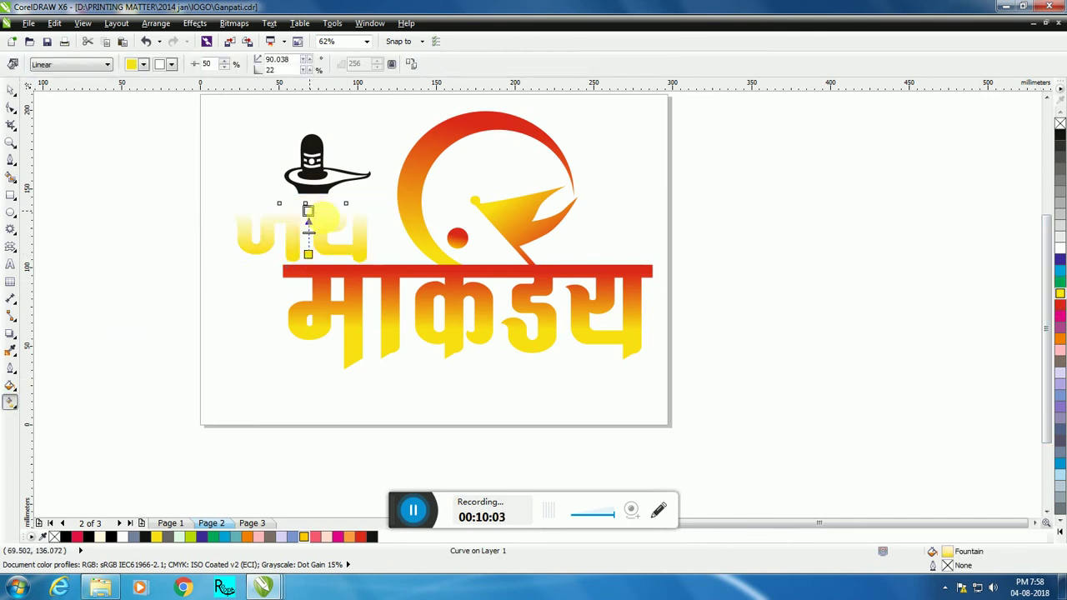
pyautogui.click(360, 538)
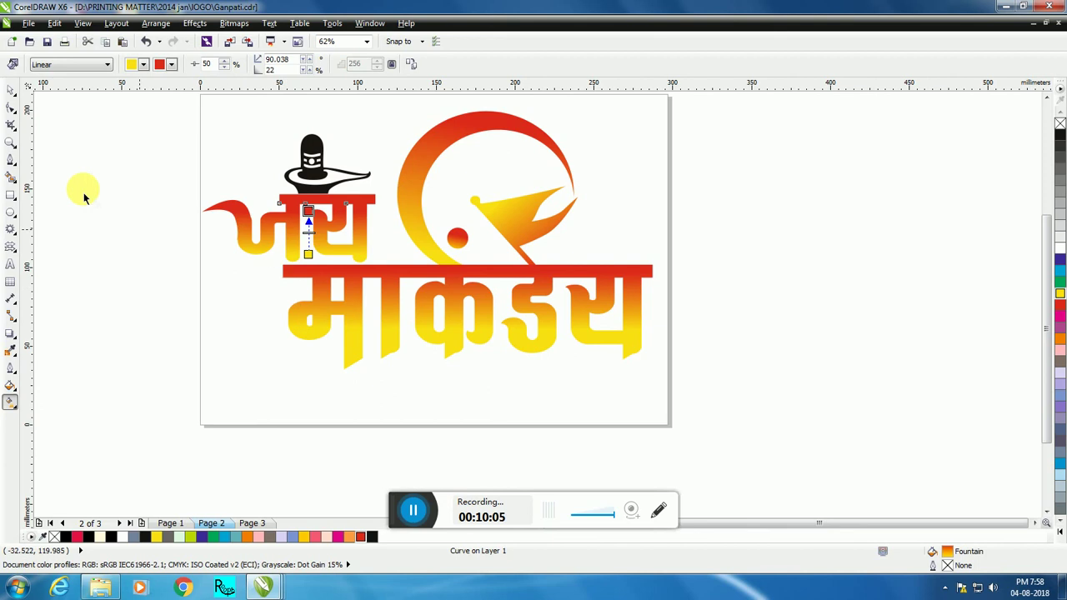
pyautogui.click(10, 90)
# Step: Fill the Shivling above जय with solid red
pyautogui.click(307, 157)
pyautogui.scroll(2, 280, 151)
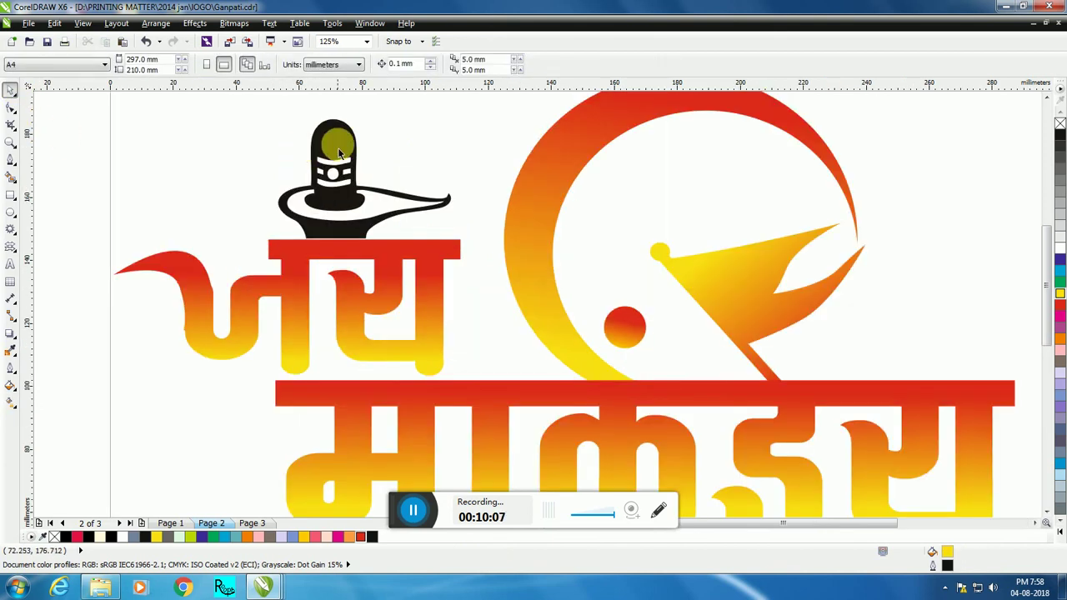
pyautogui.click(360, 538)
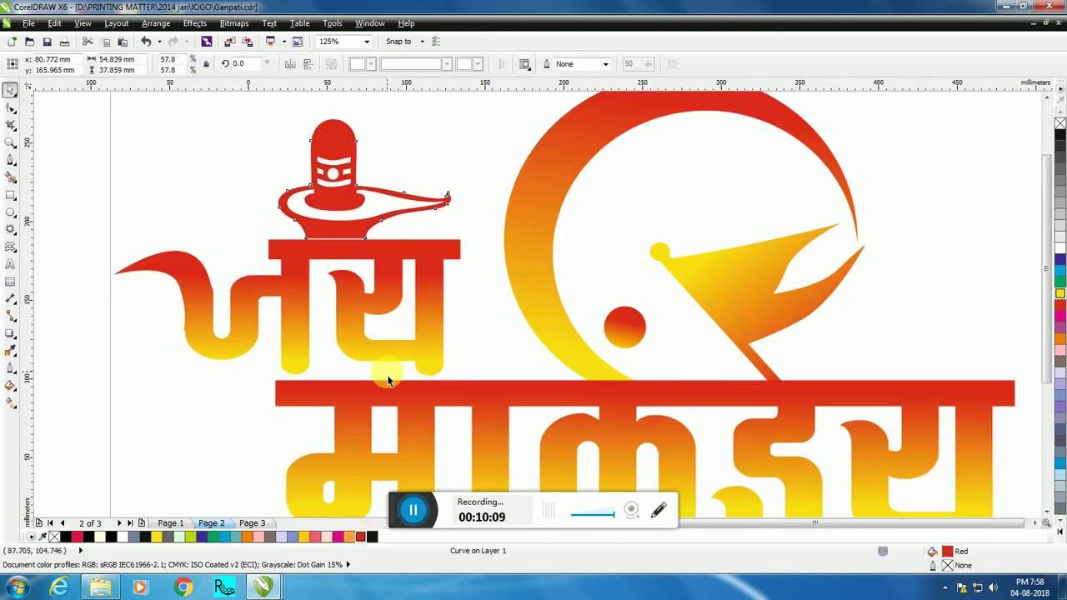
pyautogui.scroll(-2, 389, 374)
pyautogui.click(425, 248)
# Step: Group all 12 logo objects, scale the group down to 88% and reposition it on the page
pyautogui.moveTo(783, 315); pyautogui.dragTo(777, 529)
pyautogui.moveTo(227, 138); pyautogui.dragTo(727, 437)
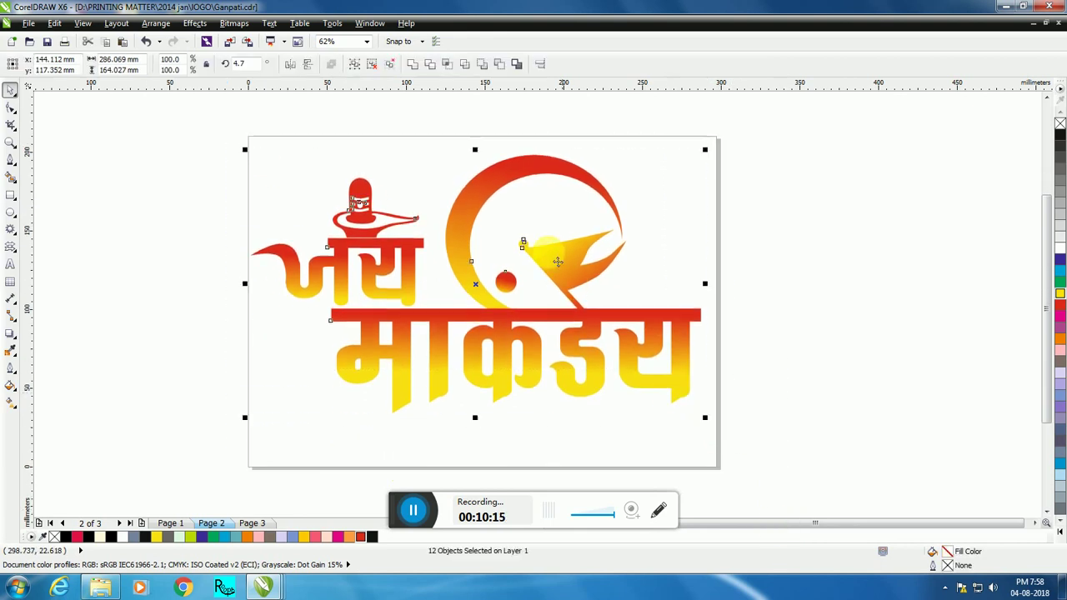
pyautogui.rightClick(546, 252)
pyautogui.click(581, 329)
pyautogui.moveTo(705, 418); pyautogui.dragTo(677, 423)
pyautogui.click(563, 403)
pyautogui.click(569, 336)
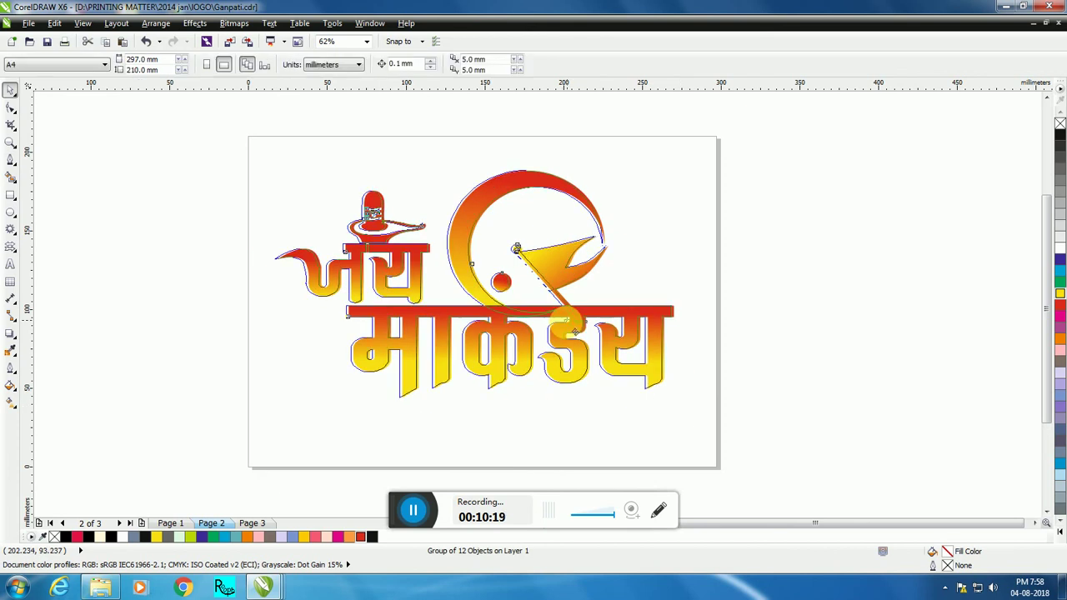
pyautogui.moveTo(570, 335); pyautogui.dragTo(558, 284)
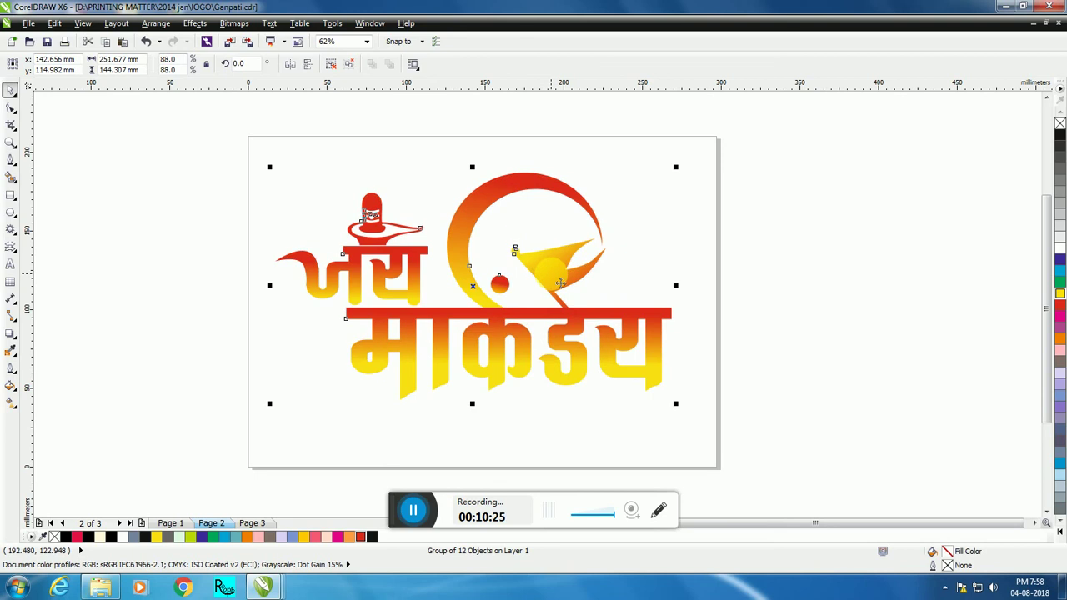
# Step: Copy the logo group and paste the duplicate directly over the original
pyautogui.rightClick(557, 283)
pyautogui.click(586, 153)
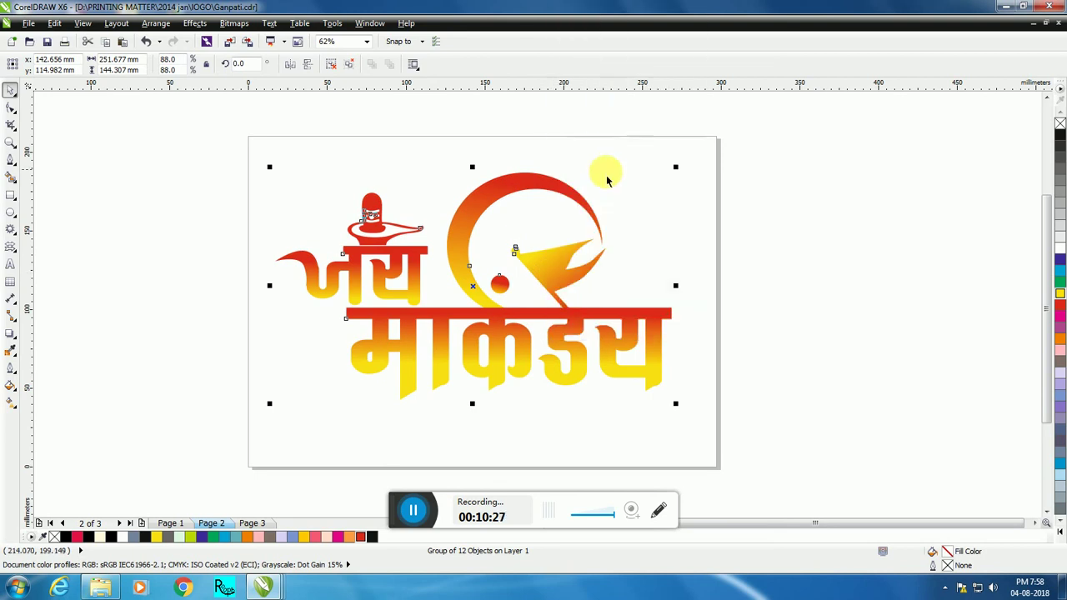
pyautogui.rightClick(608, 171)
pyautogui.click(627, 255)
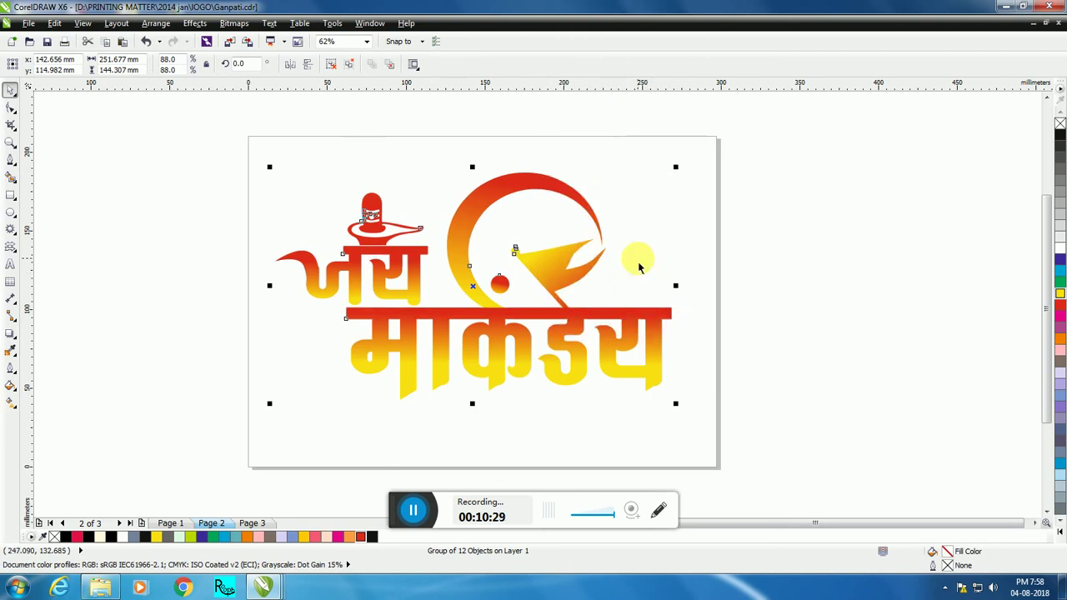
# Step: Give the duplicate logo a black fill and outline and offset it 1.7 mm right behind the original as a shadow
pyautogui.click(1061, 140)
pyautogui.rightClick(1061, 140)
pyautogui.press('Right')
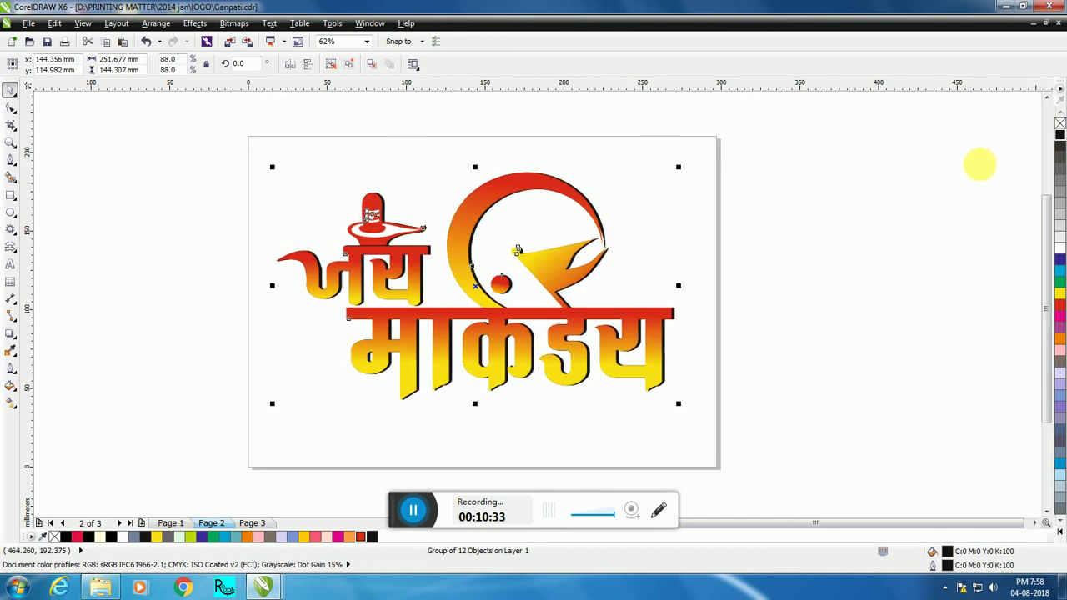
# Step: Nudge the black shadow group a further 0.9 mm right and 0.2 mm down behind the logo
pyautogui.press('Right')
pyautogui.press('Right')
pyautogui.press('Right')
pyautogui.press('Right')
pyautogui.press('Down')
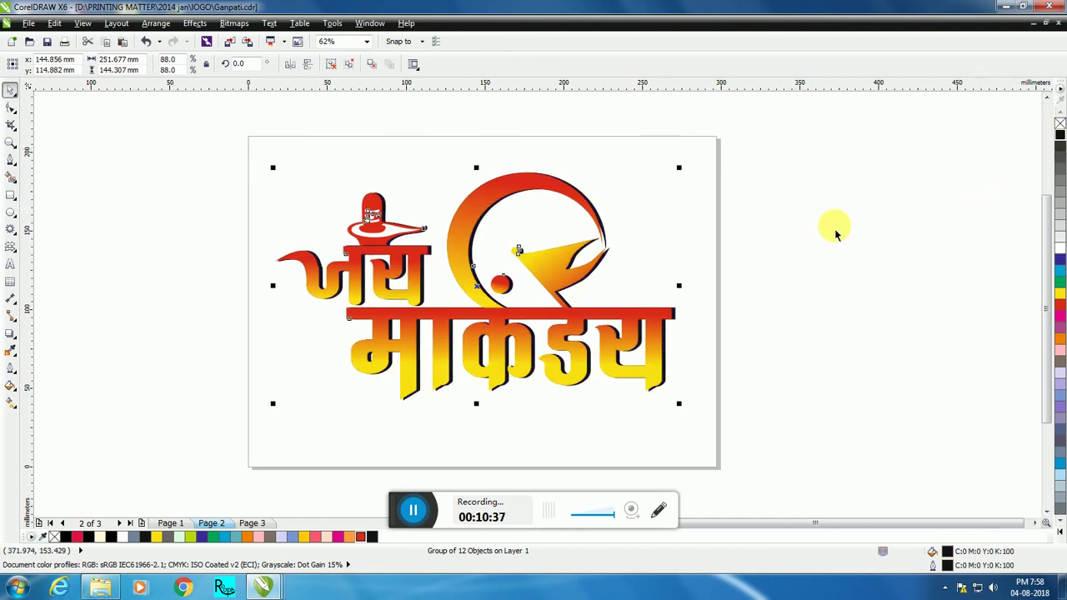
pyautogui.press('Right')
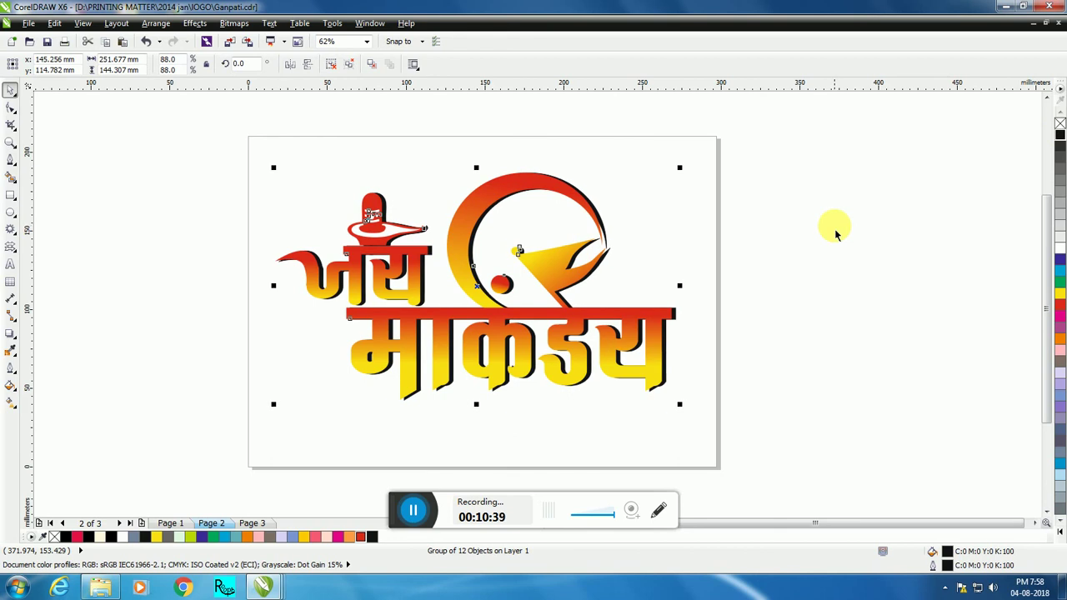
pyautogui.click(775, 252)
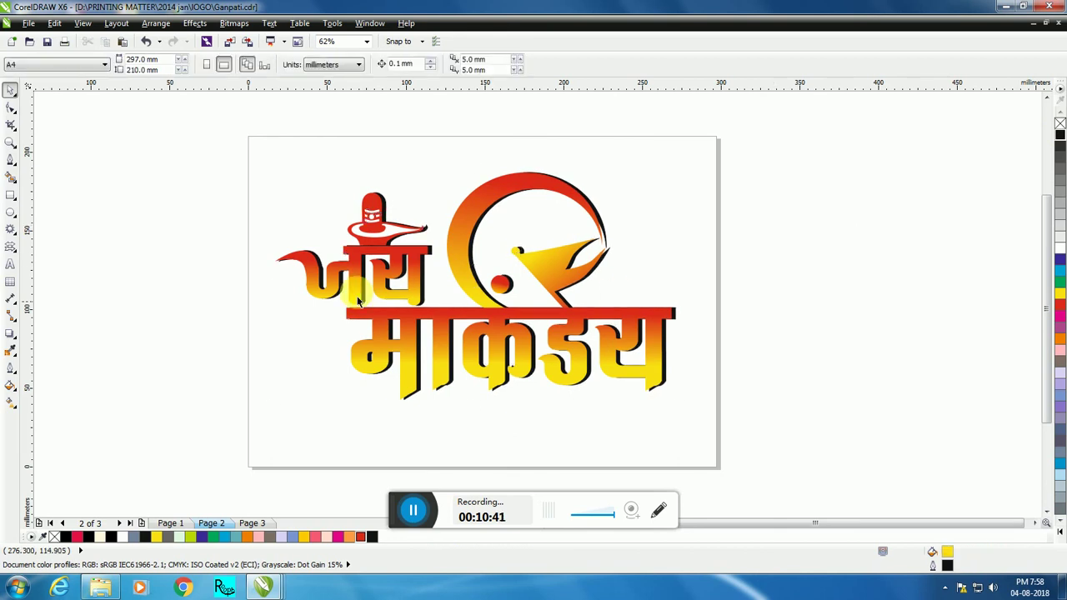
# Step: Give the front gradient logo group a white 2.0 pt outline placed behind its fill
pyautogui.click(456, 239)
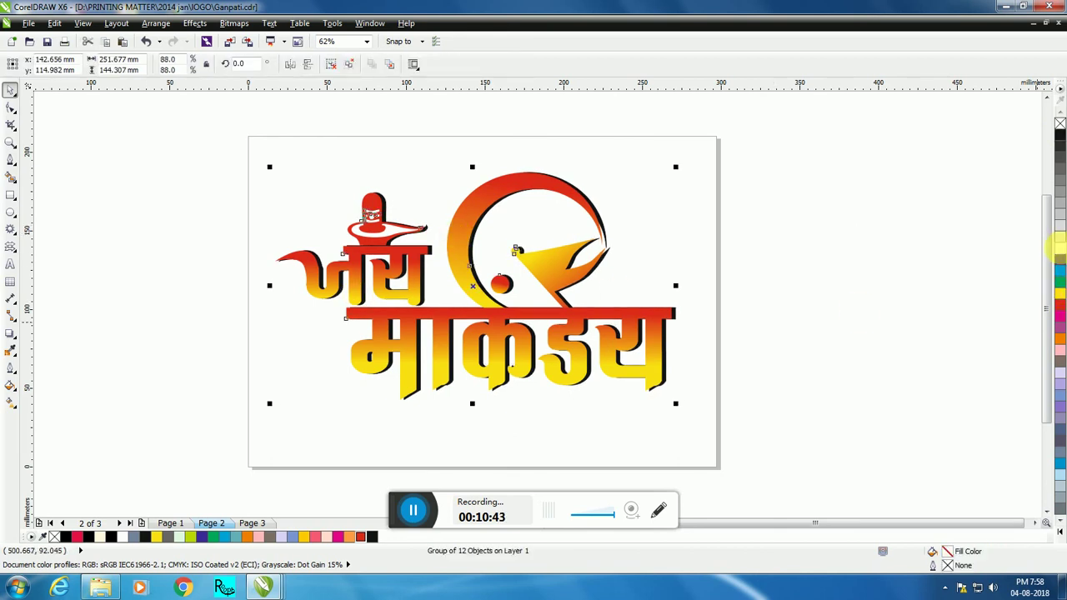
pyautogui.rightClick(1061, 250)
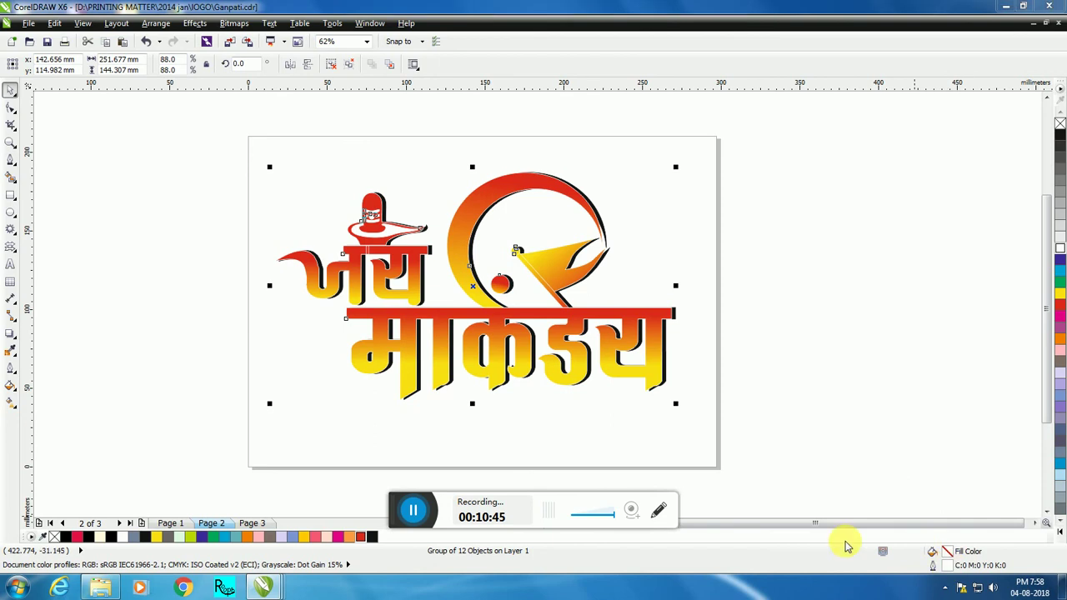
pyautogui.press('F12')
pyautogui.click(458, 217)
pyautogui.click(438, 281)
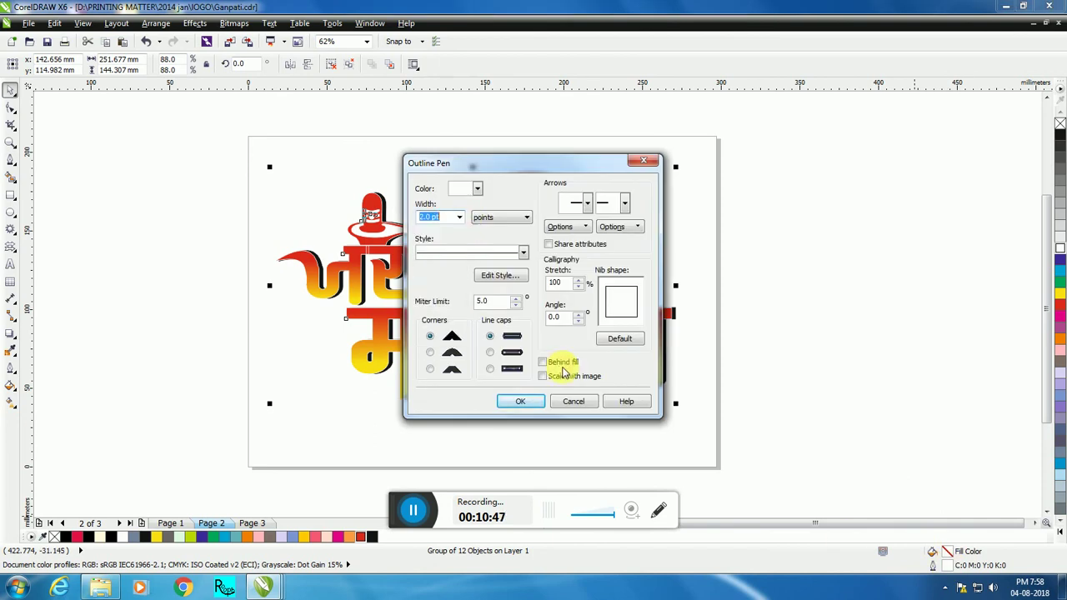
pyautogui.click(546, 362)
pyautogui.press('Return')
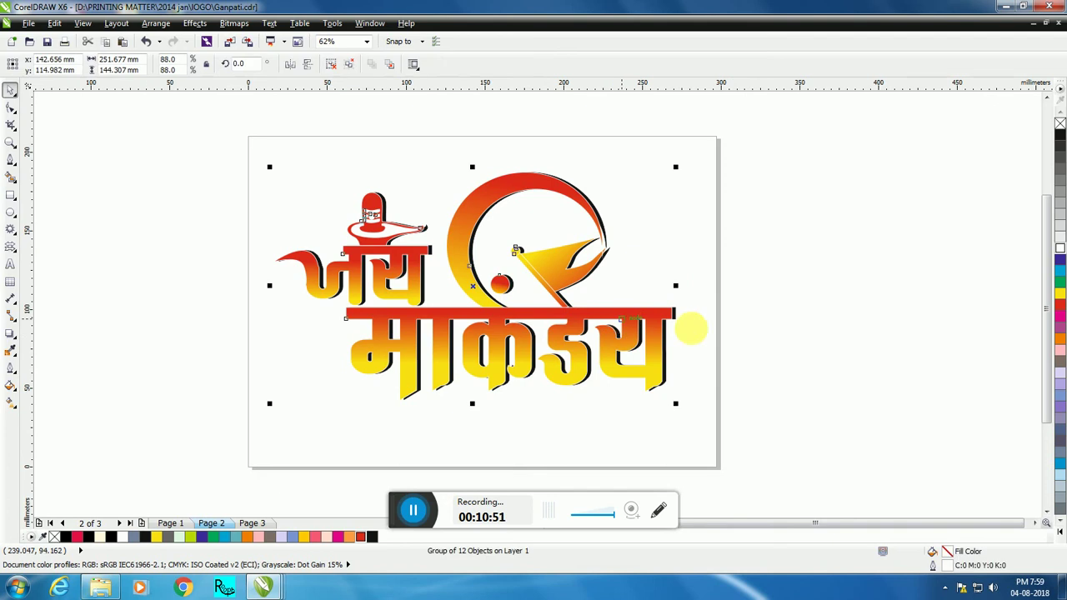
pyautogui.click(722, 327)
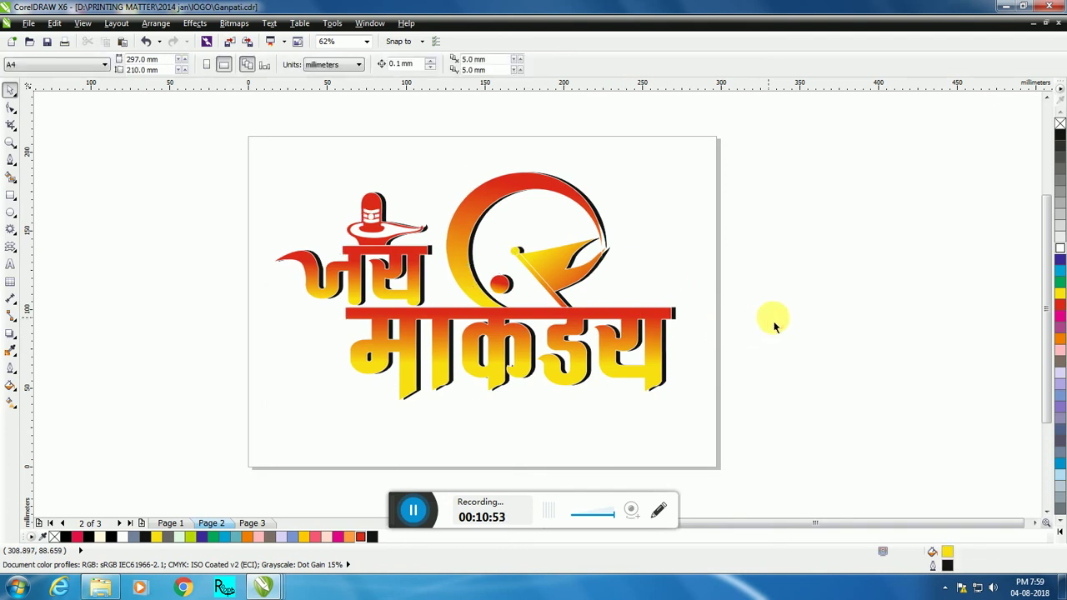
# Step: Write the artistic text "Hello Friends Please Subscribe my chainaal and sha" beneath the logo, starting just outside the page edge
pyautogui.scroll(-1, 767, 392)
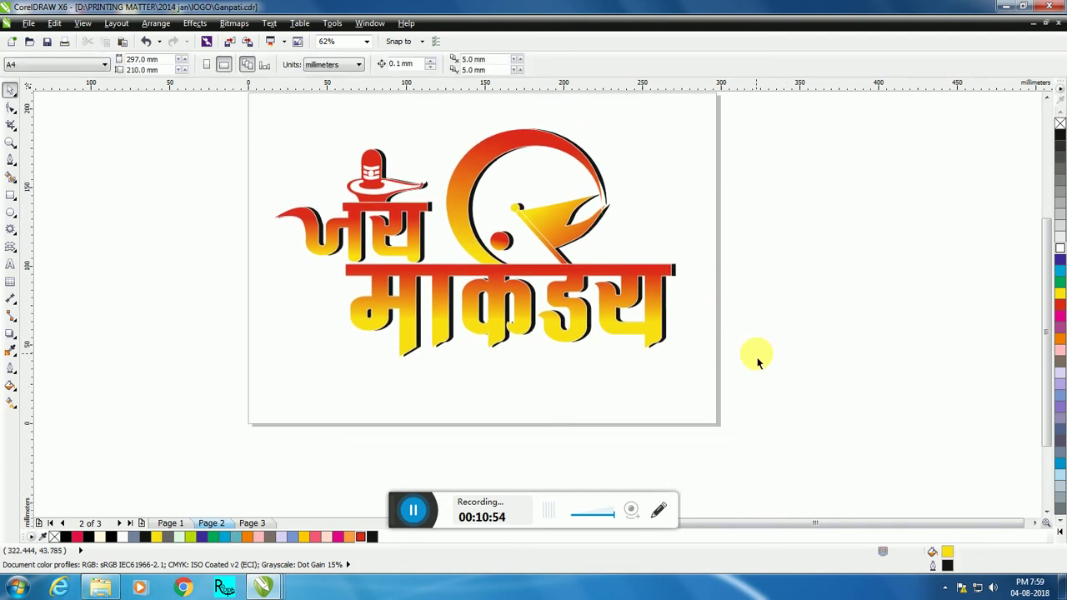
pyautogui.click(10, 263)
pyautogui.click(211, 389)
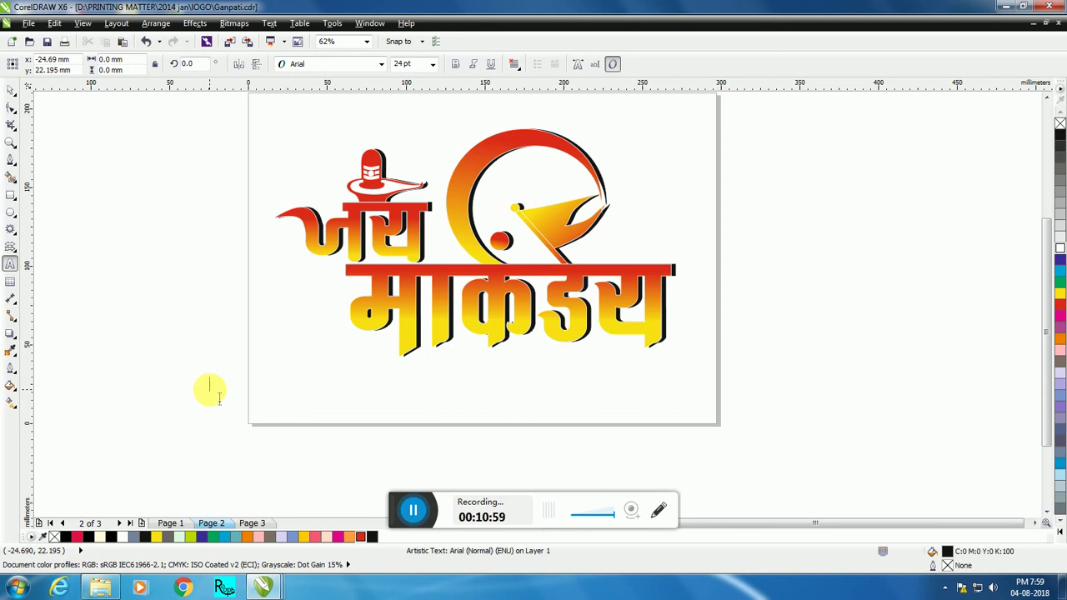
pyautogui.write('^Hw')
pyautogui.press('BackSpace')
pyautogui.write('Friends')
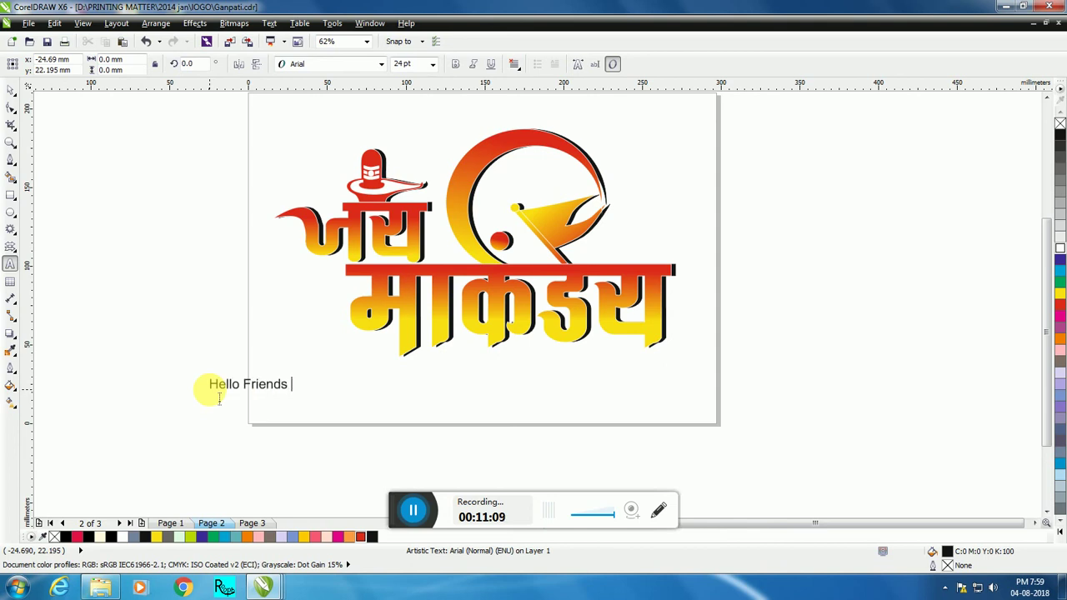
pyautogui.write(' Plea')
pyautogui.press('BackSpace')
pyautogui.write('ease Subscri')
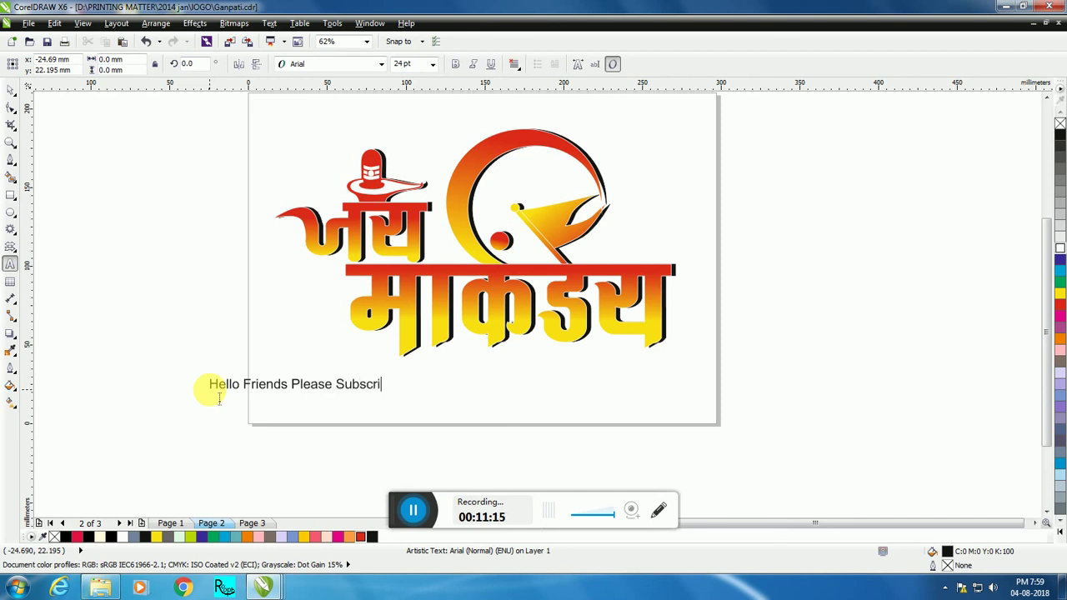
pyautogui.write('be my chainaal ')
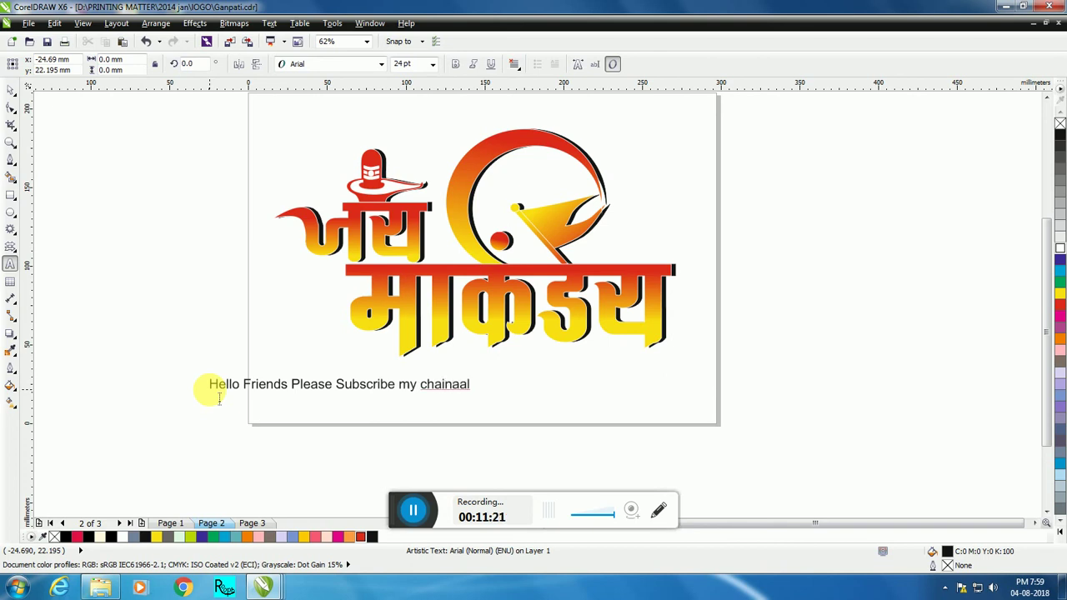
pyautogui.write('and sha')
# Step: Delete the whole message text beneath the logo and leave text editing
pyautogui.hotkey('ctrl', 'a')
pyautogui.press('Delete')
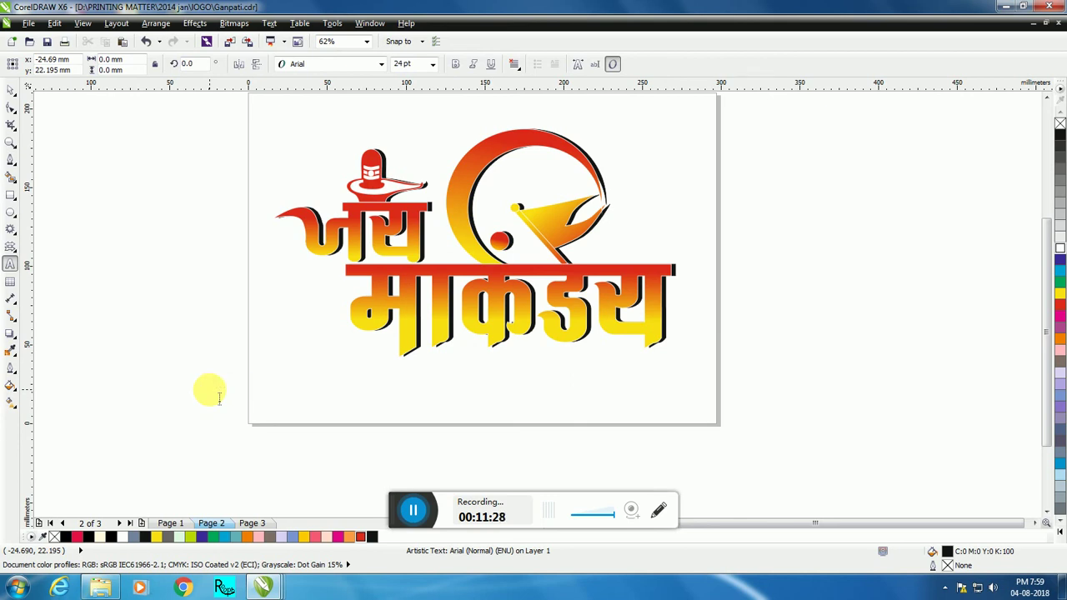
pyautogui.click(10, 89)
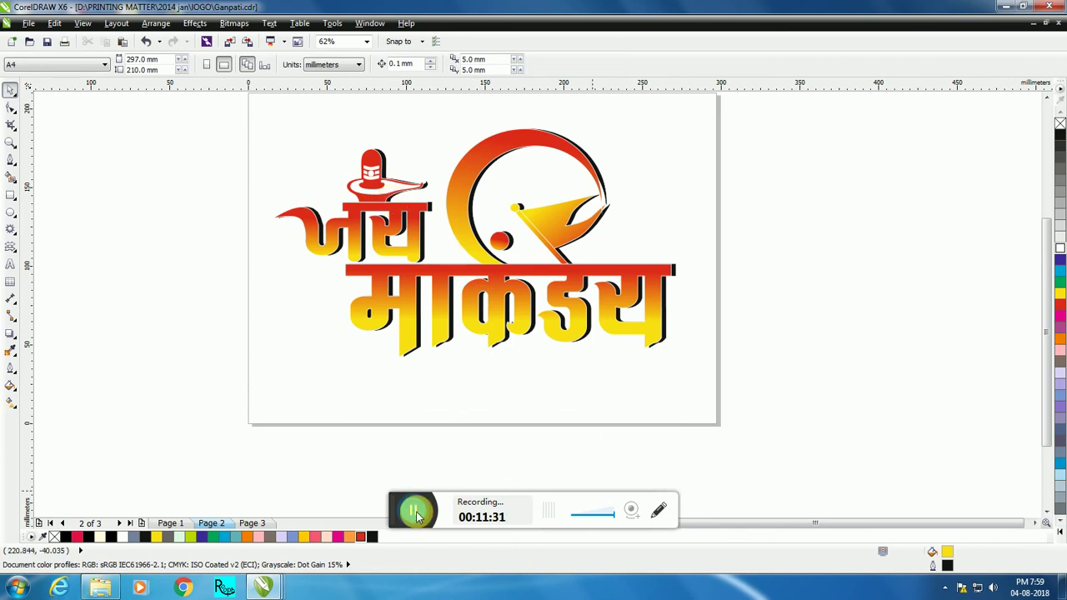